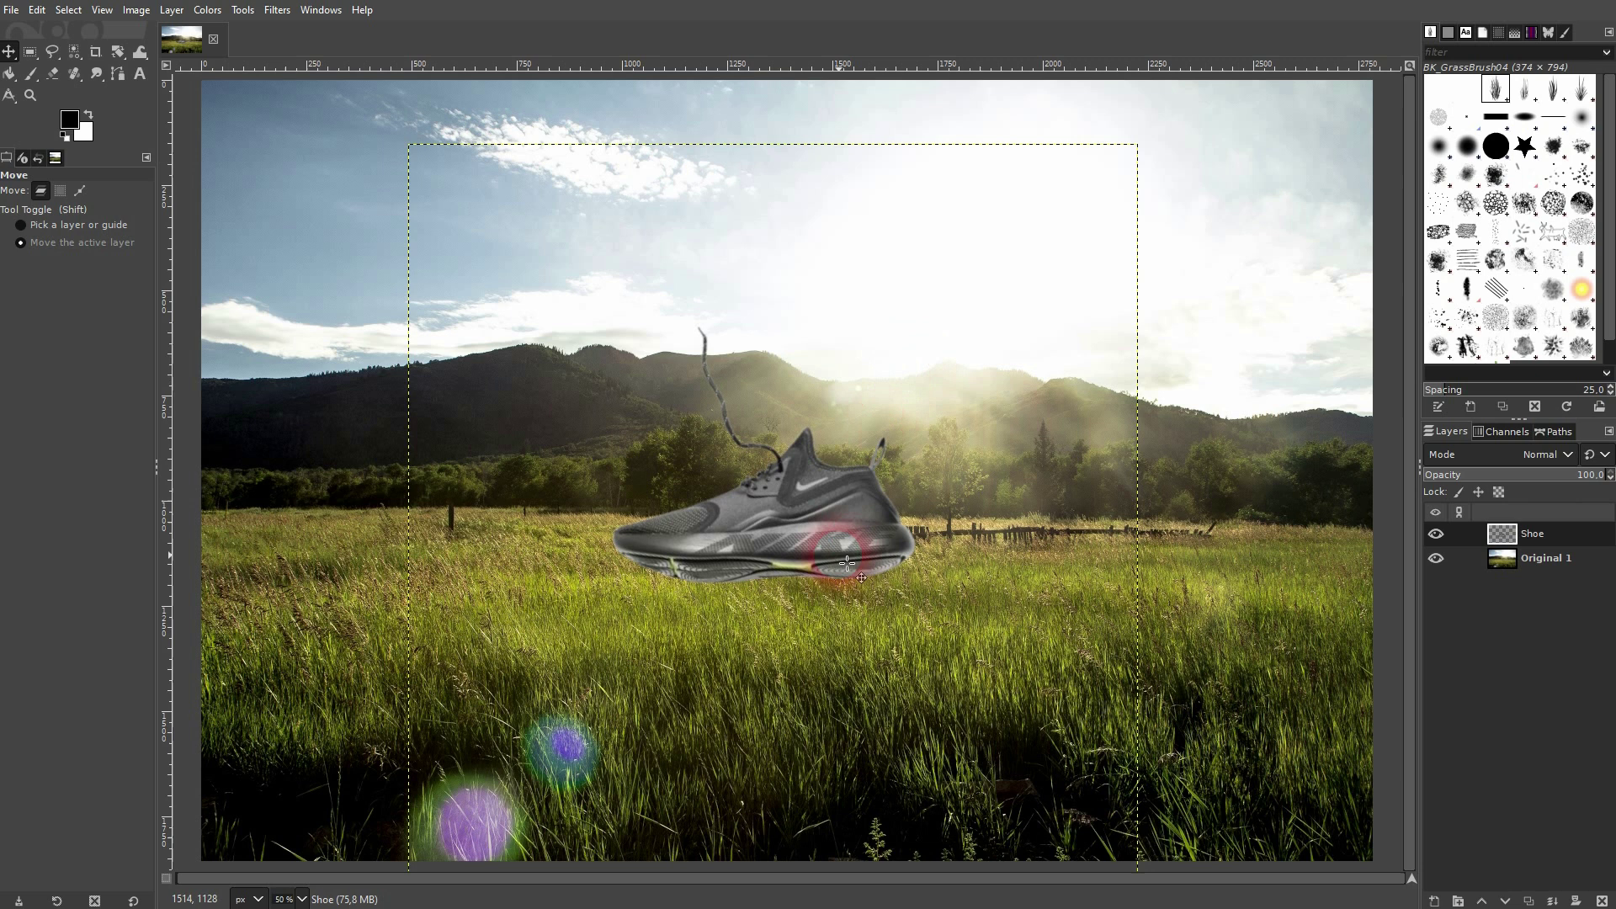
# Step: Hide the Shoe layer to check the layer beneath, restore it, then switch to the original shoe photo's tab
pyautogui.click(1435, 536)
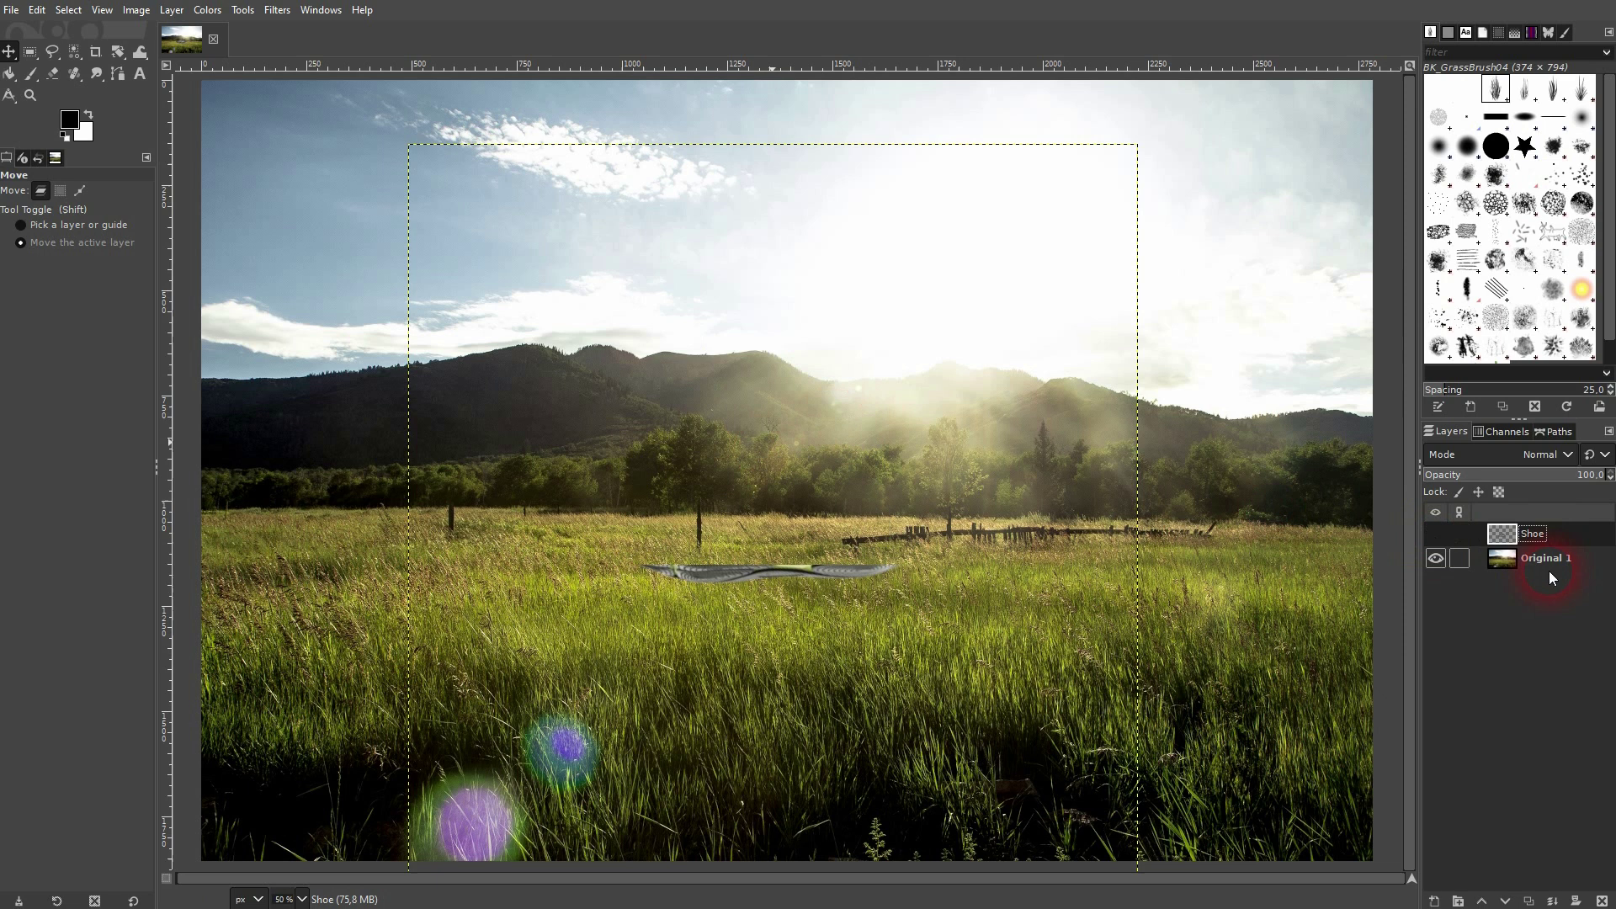
pyautogui.click(1576, 561)
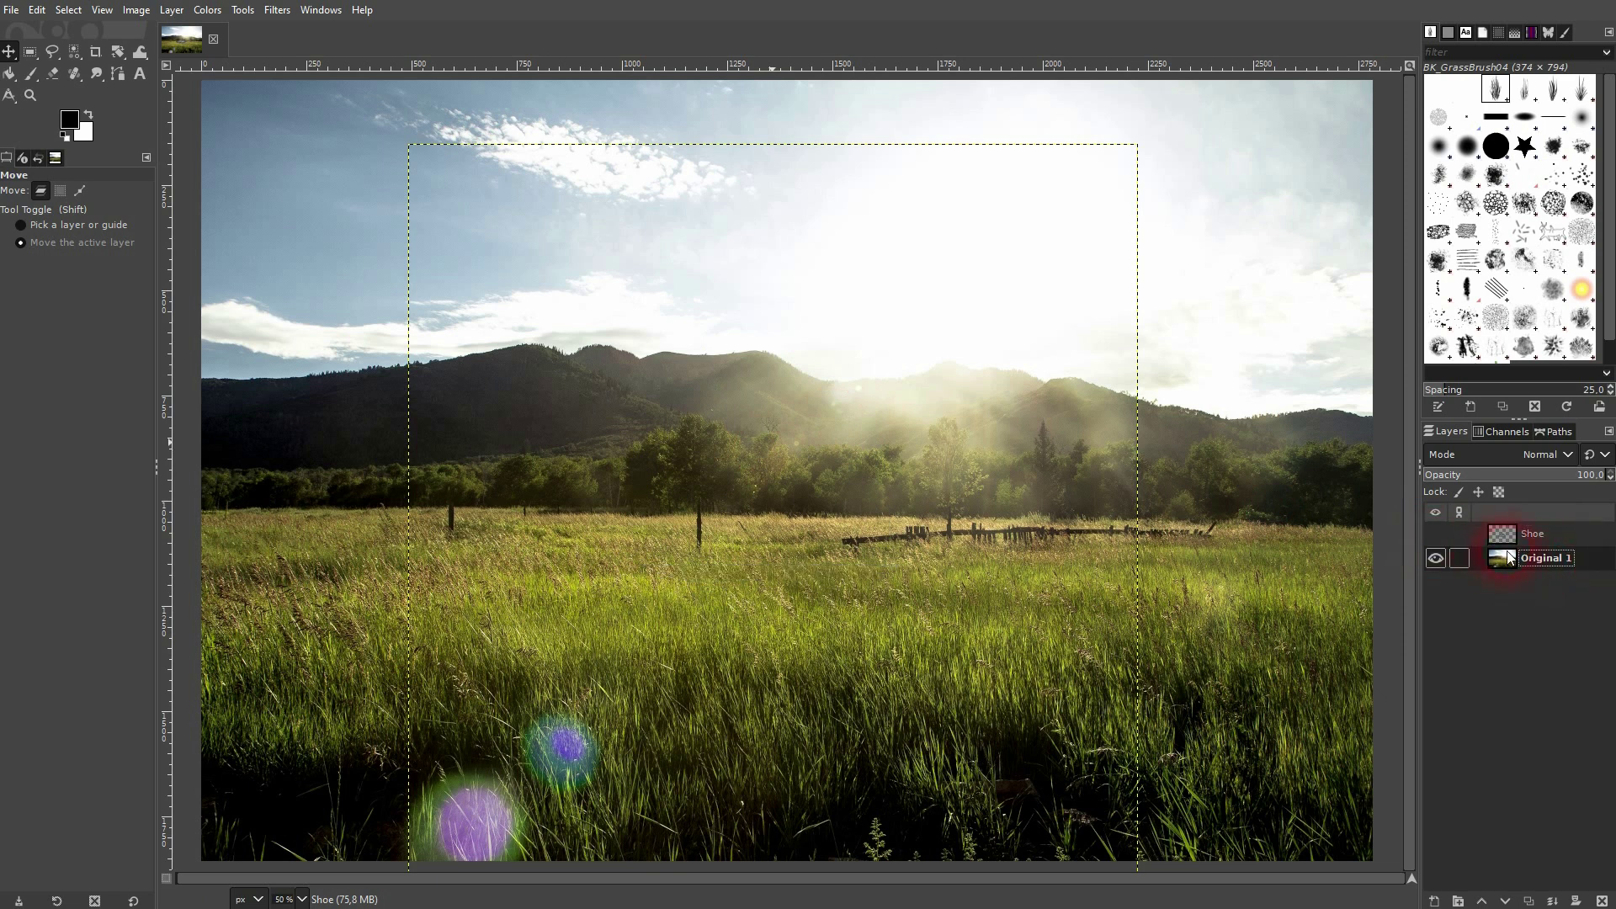
pyautogui.click(1547, 540)
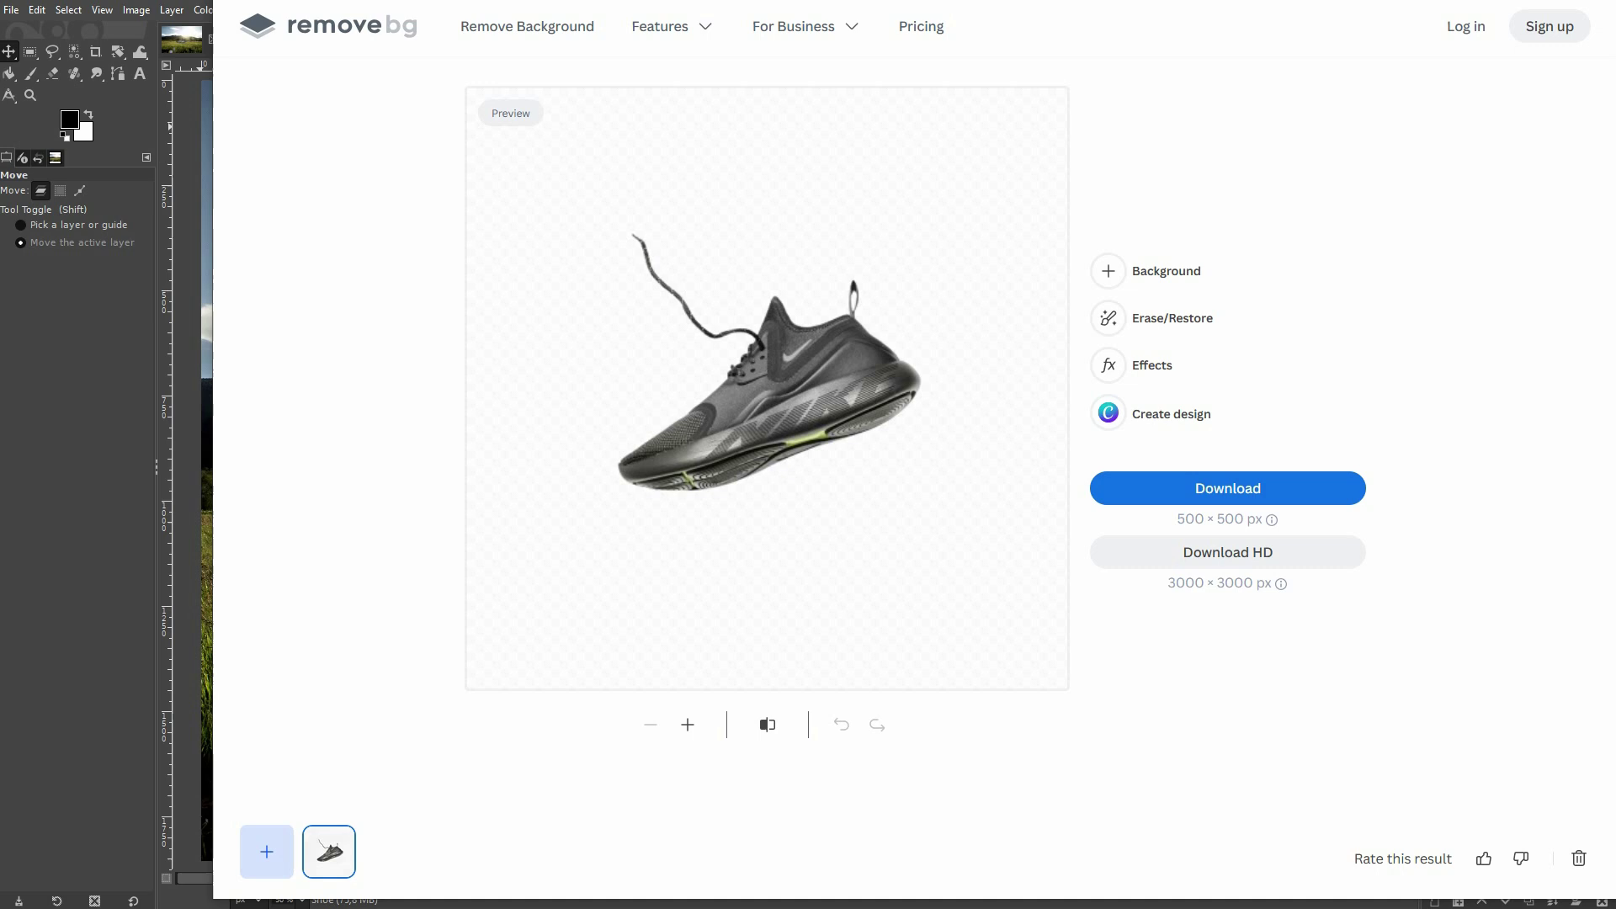
pyautogui.hotkey('ctrl', 'Tab')
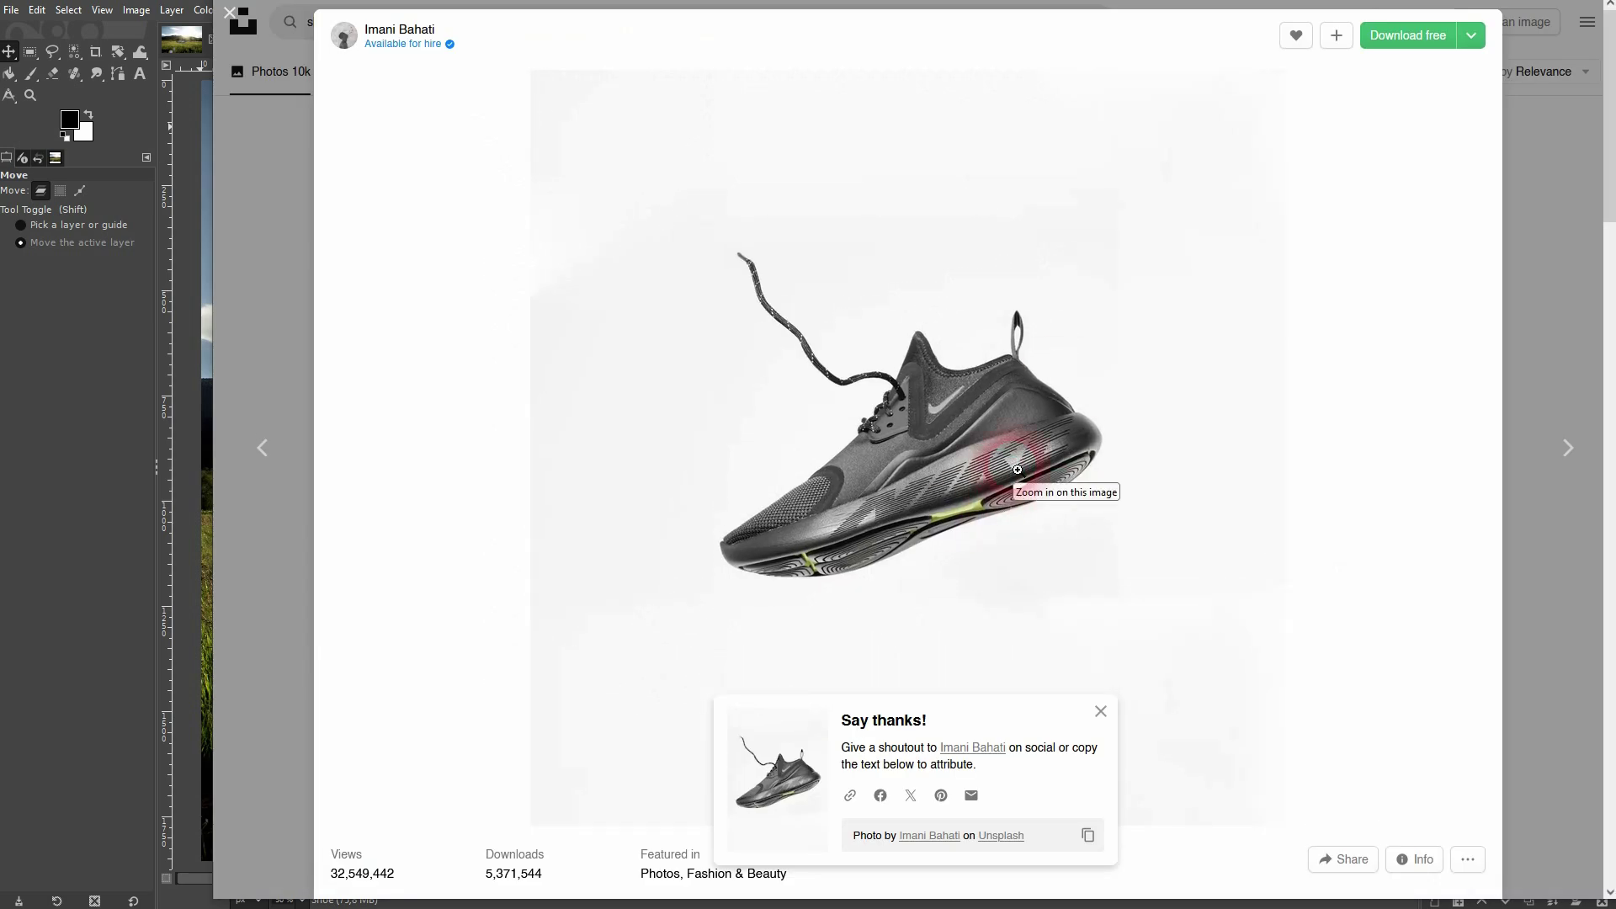
# Step: Switch to the tab showing the sunlit meadow landscape photo with mountains
pyautogui.hotkey('ctrl', 'Tab')
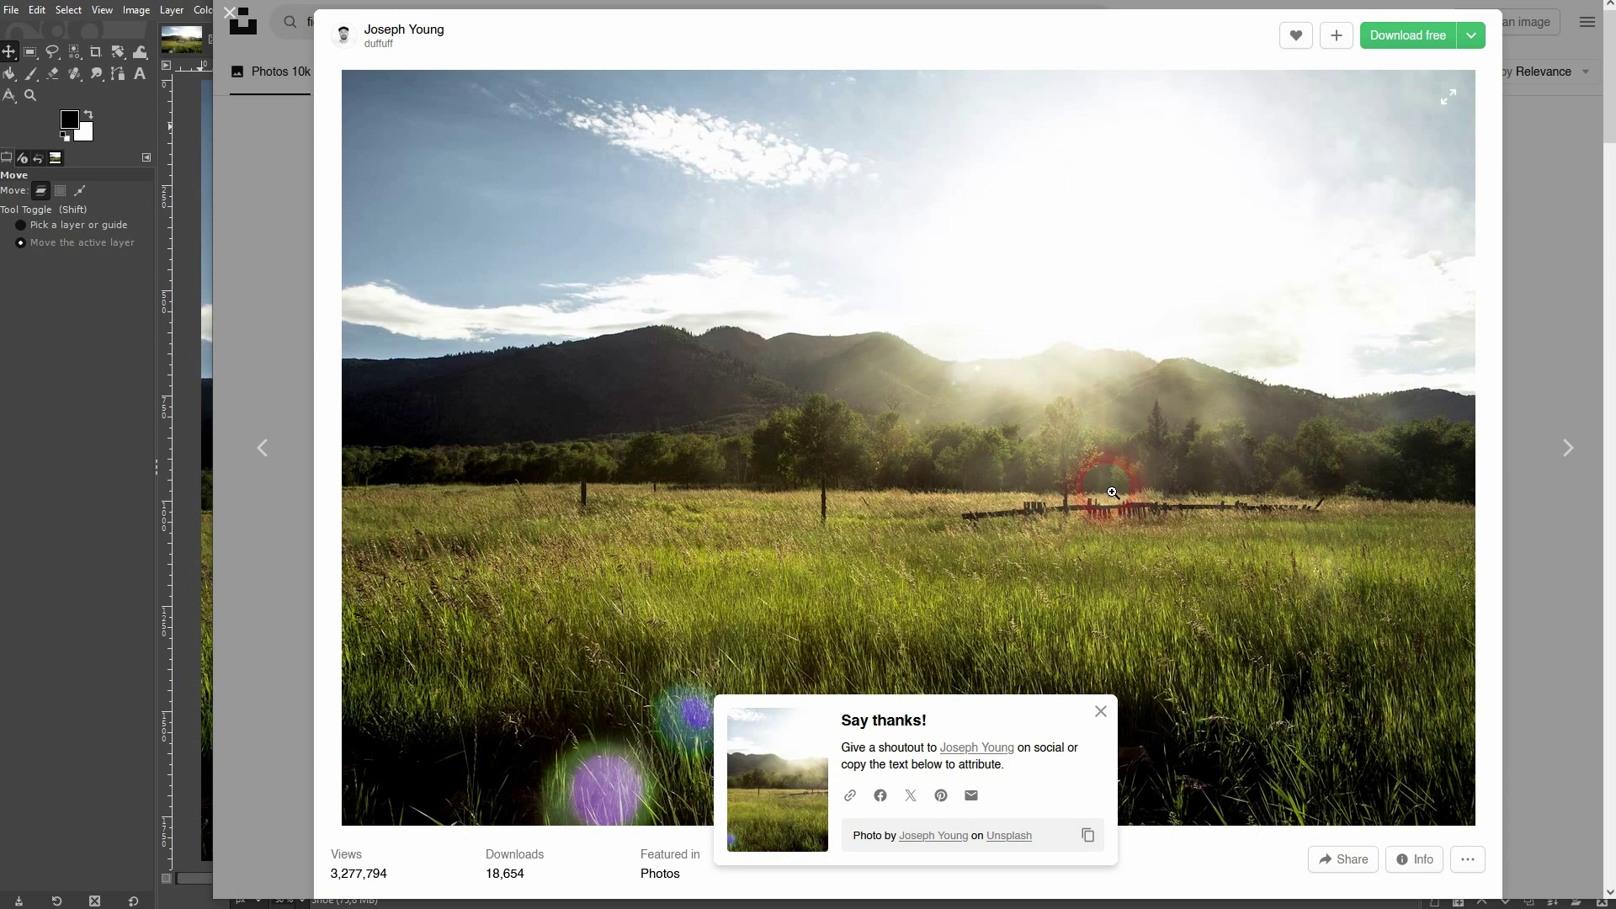
# Step: Back in GIMP, tilt the Shoe layer slightly with the Rotate tool
pyautogui.hotkey('alt', 'Tab')
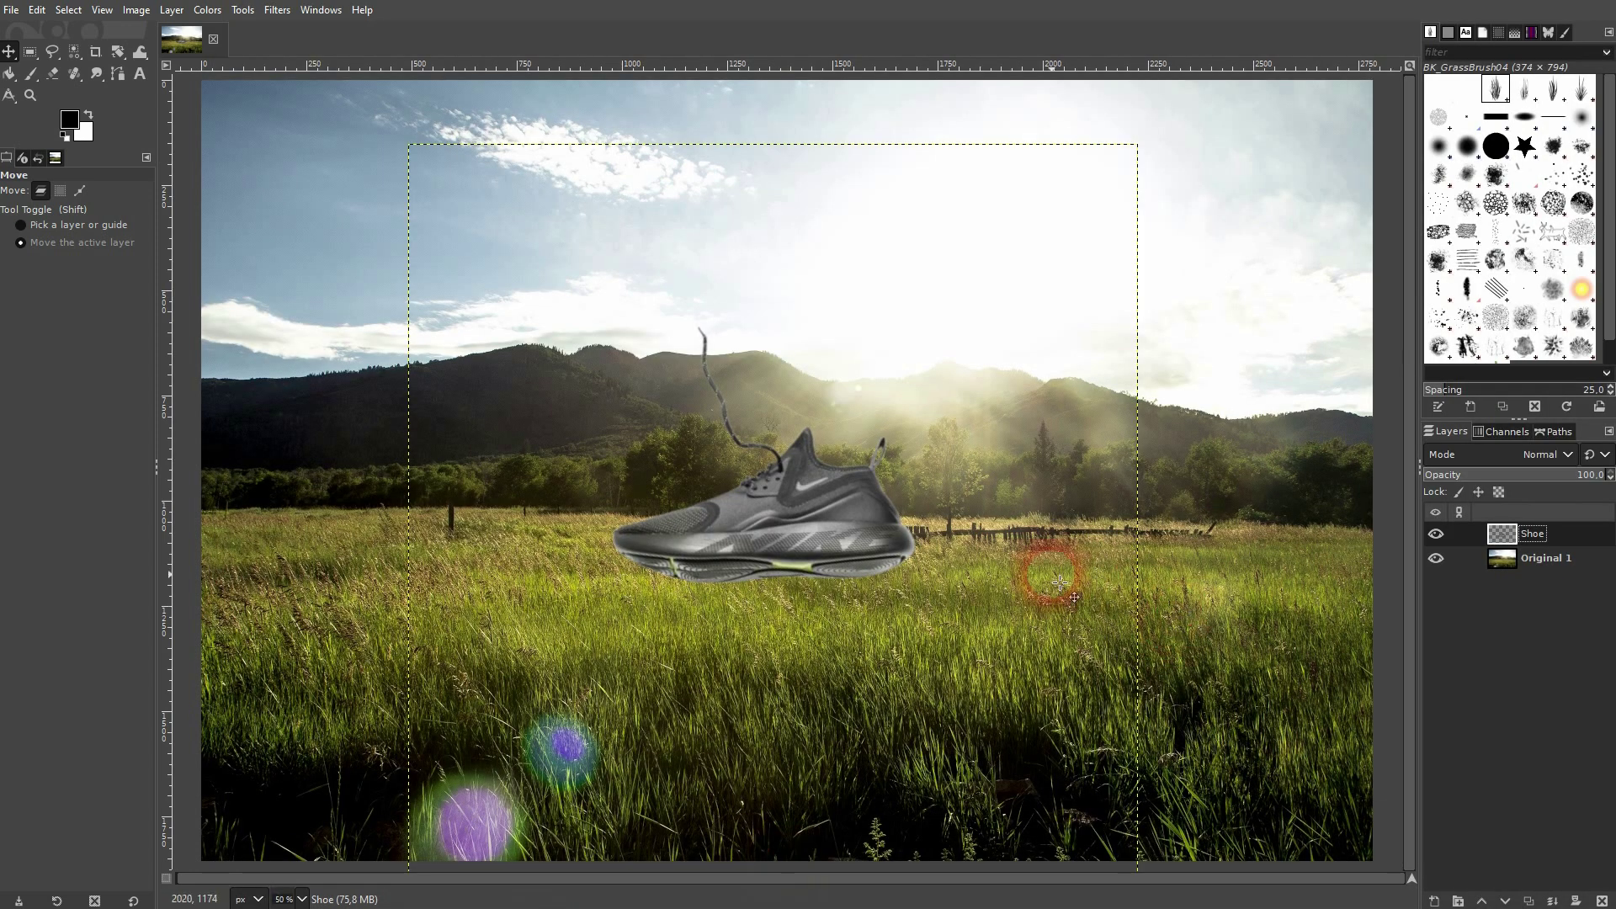
pyautogui.click(113, 54)
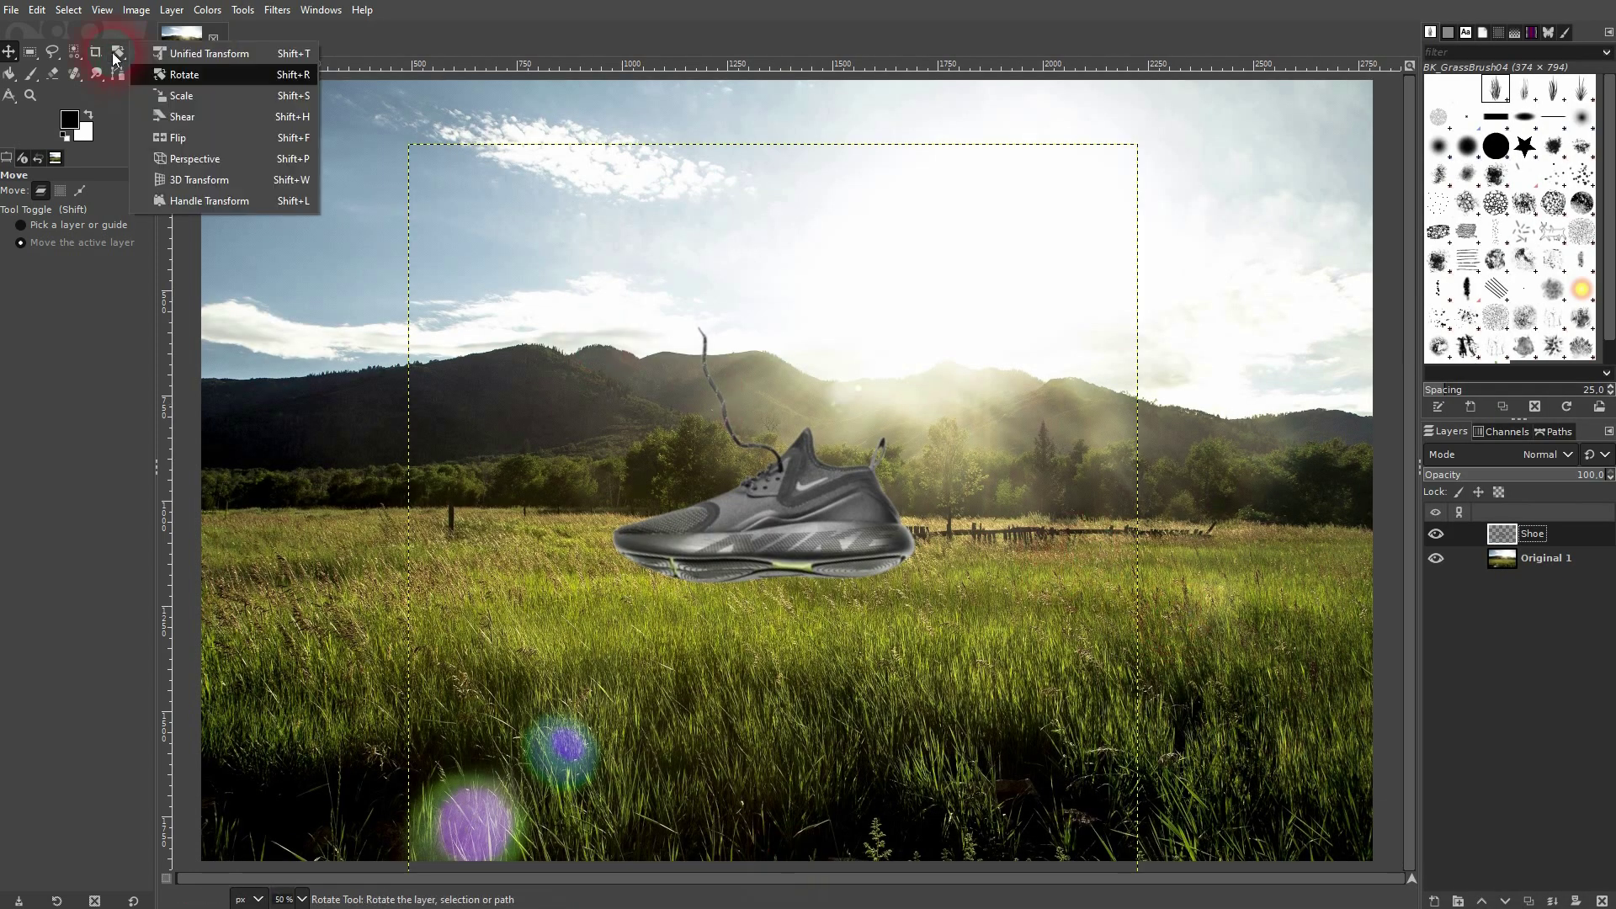
pyautogui.click(165, 75)
pyautogui.moveTo(891, 491); pyautogui.dragTo(913, 526)
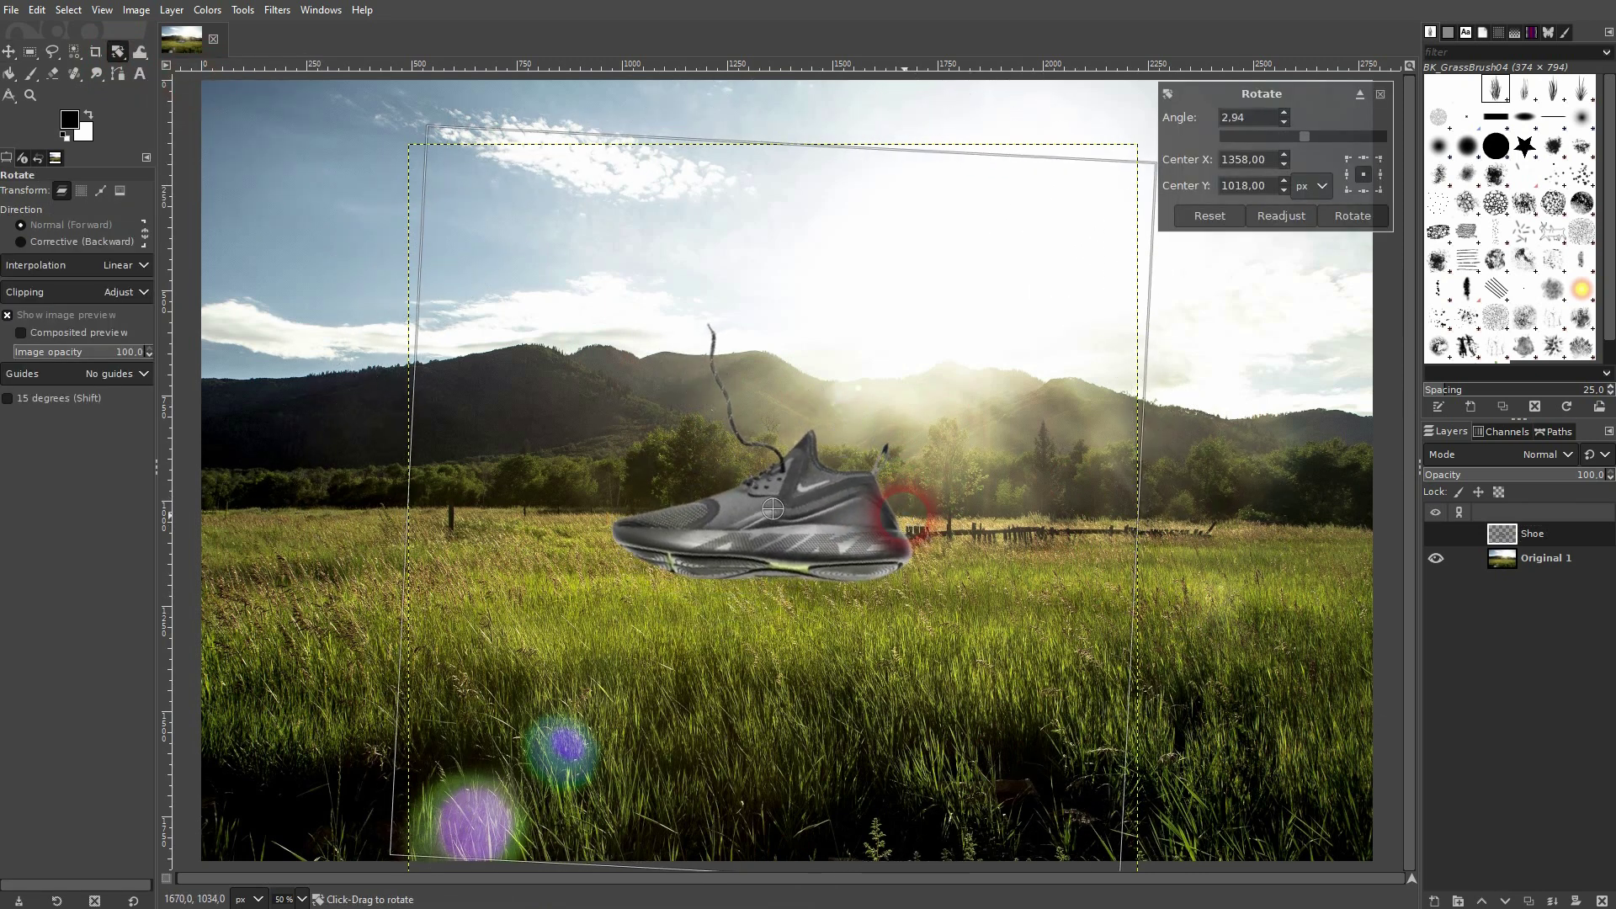
pyautogui.click(1349, 219)
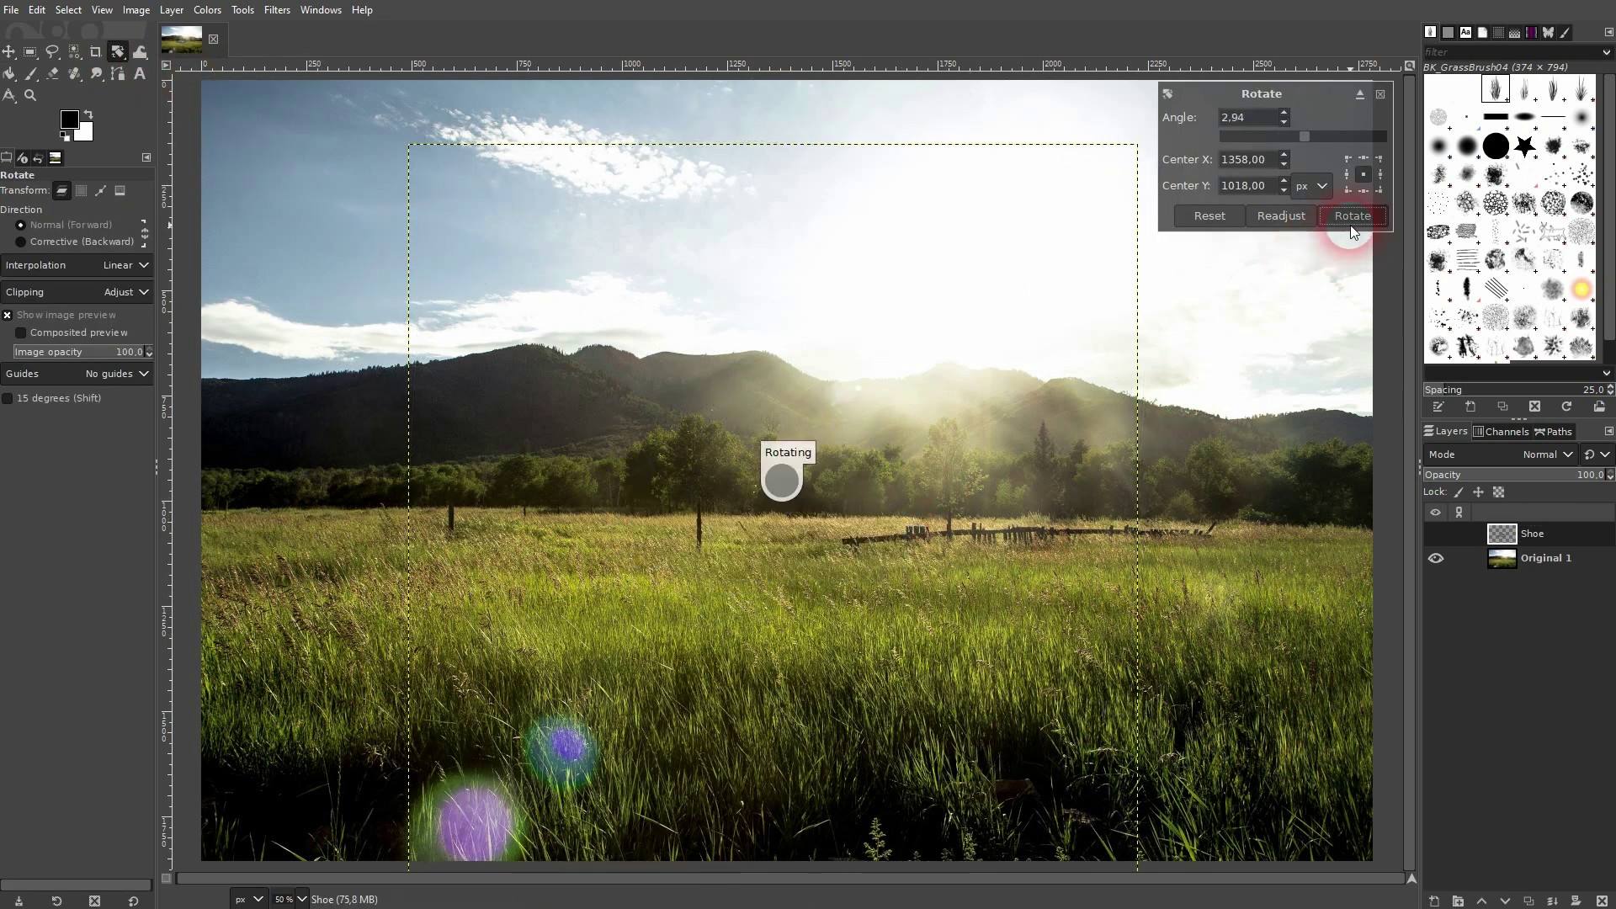
# Step: Scale the shoe up around its centre and zoom the view to 100%
pyautogui.click(118, 57)
pyautogui.click(188, 93)
pyautogui.click(1069, 530)
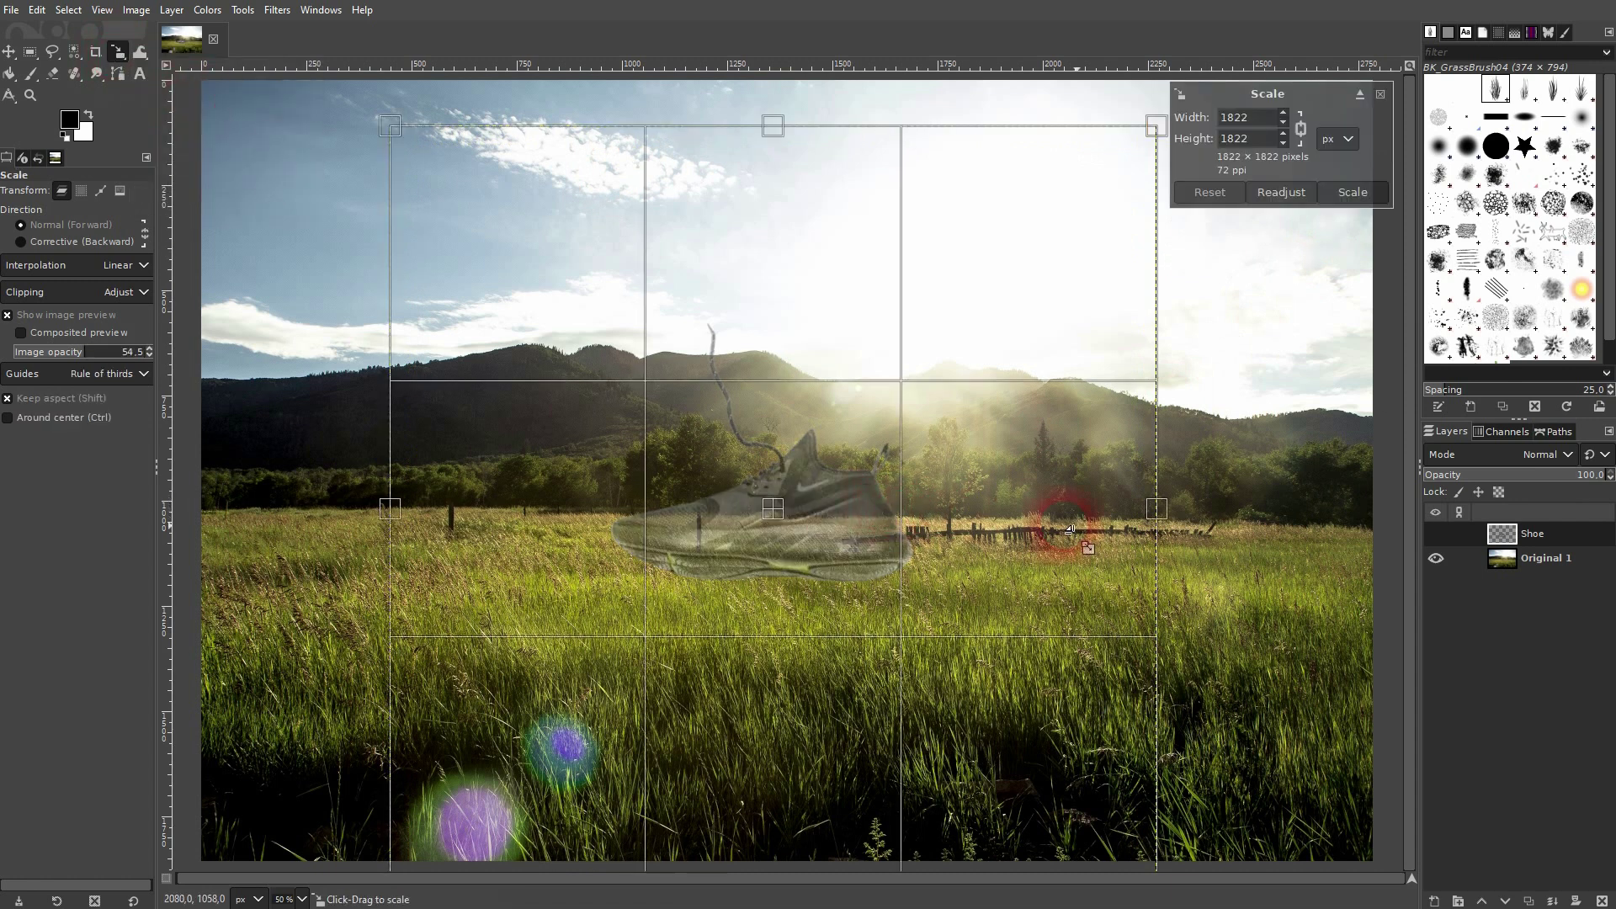
pyautogui.moveTo(1160, 507); pyautogui.dragTo(1280, 495)
pyautogui.click(1329, 194)
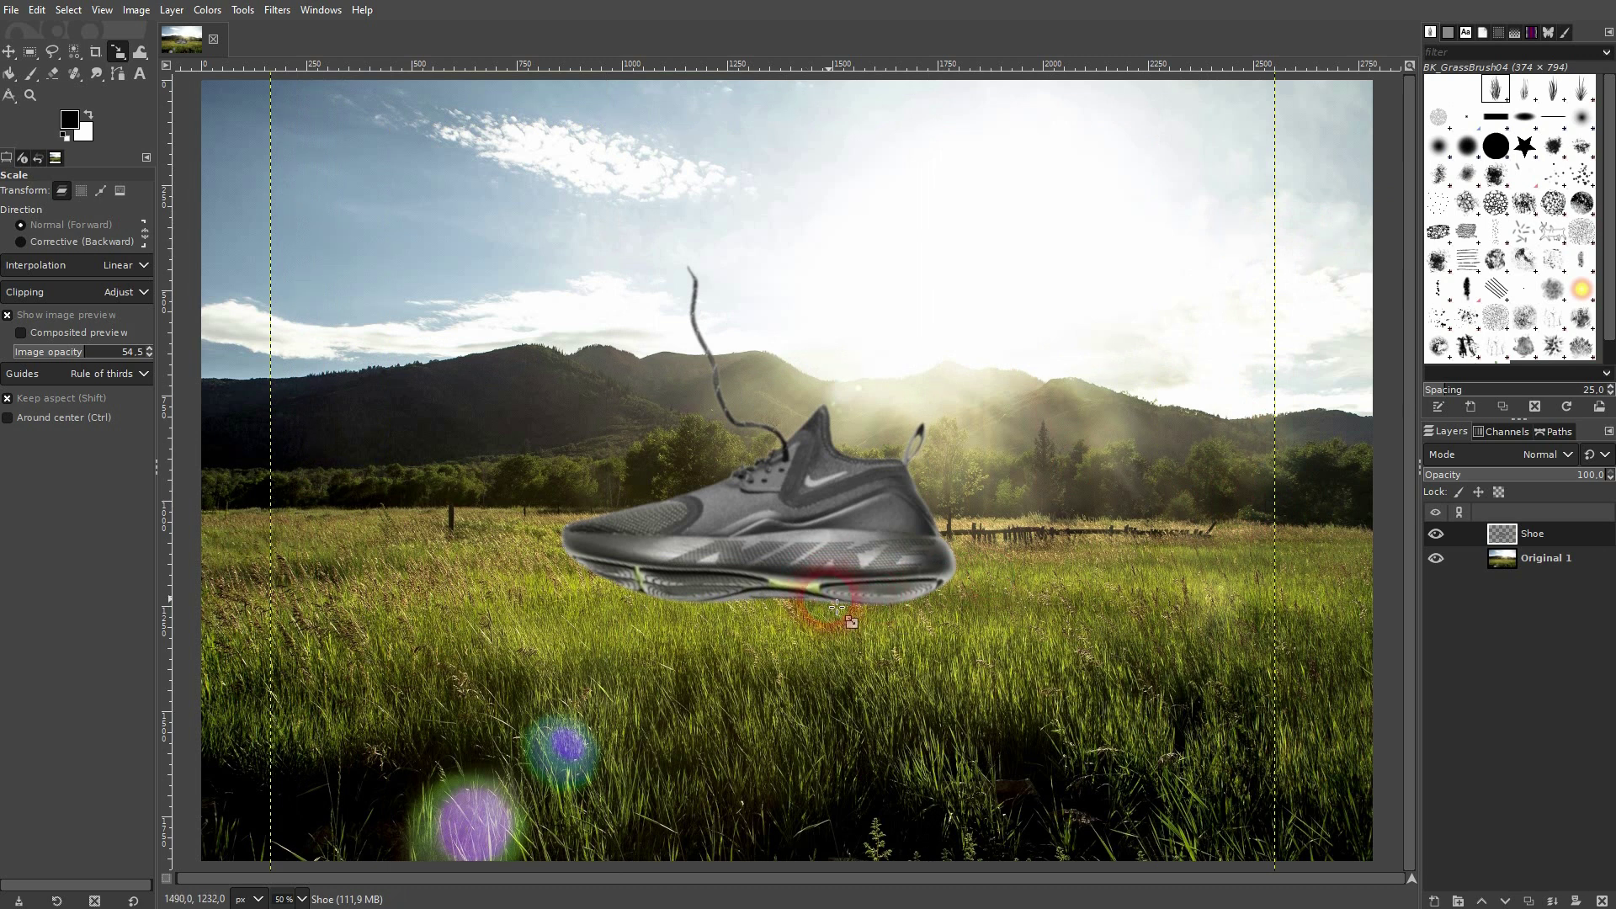
pyautogui.press('1')
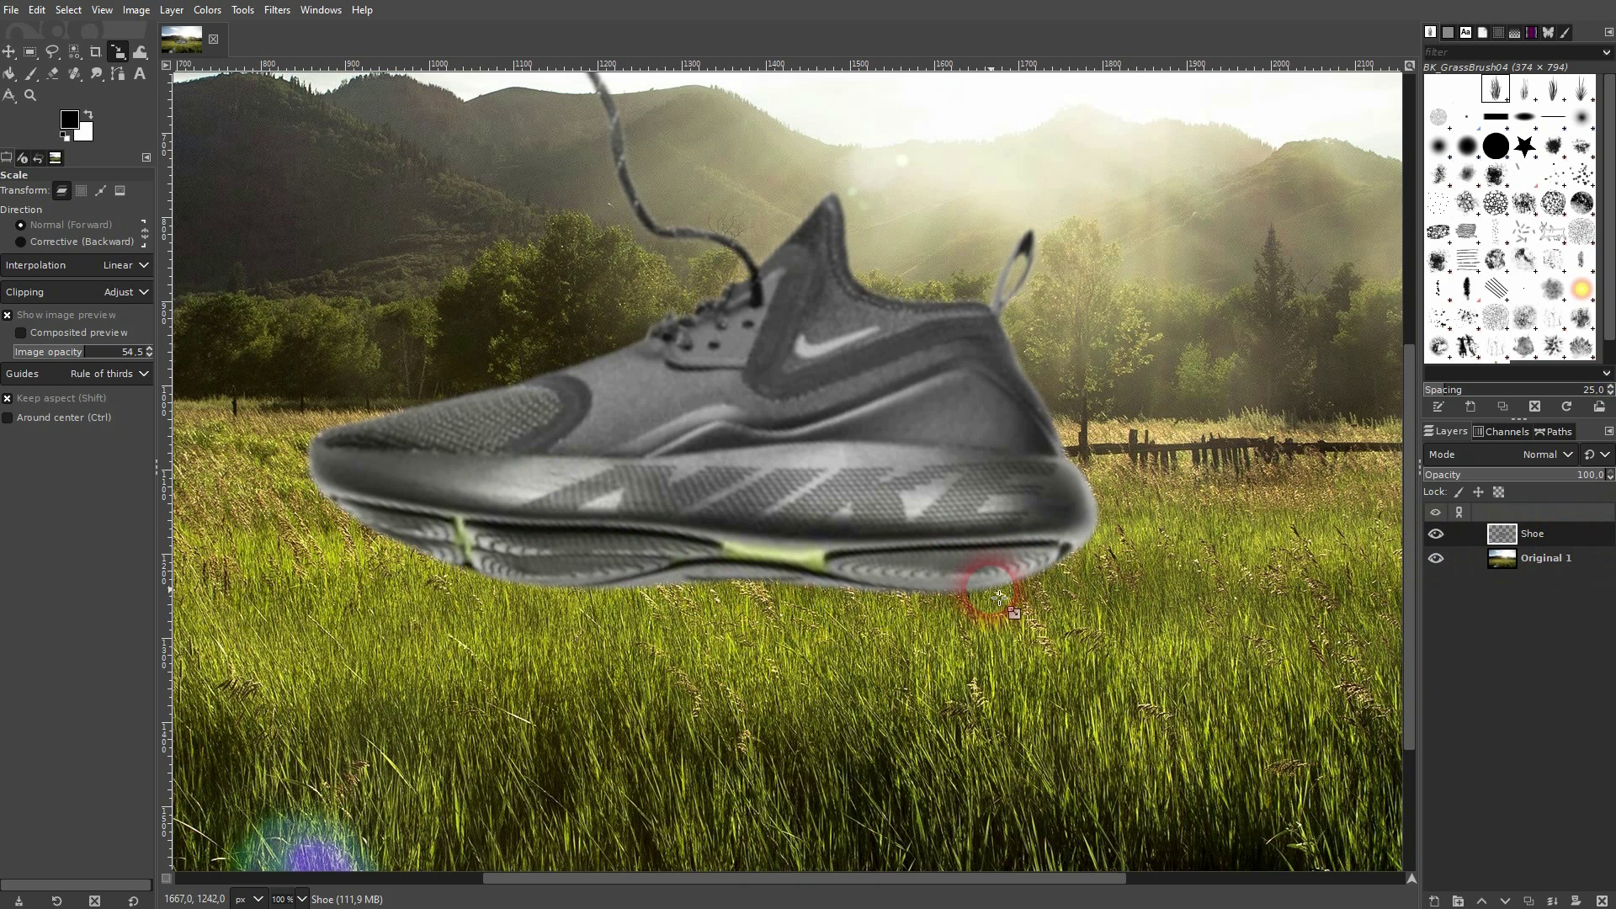
# Step: Add a White (full opacity) layer mask to the Shoe layer and check the layer and mask targets
pyautogui.rightClick(1508, 532)
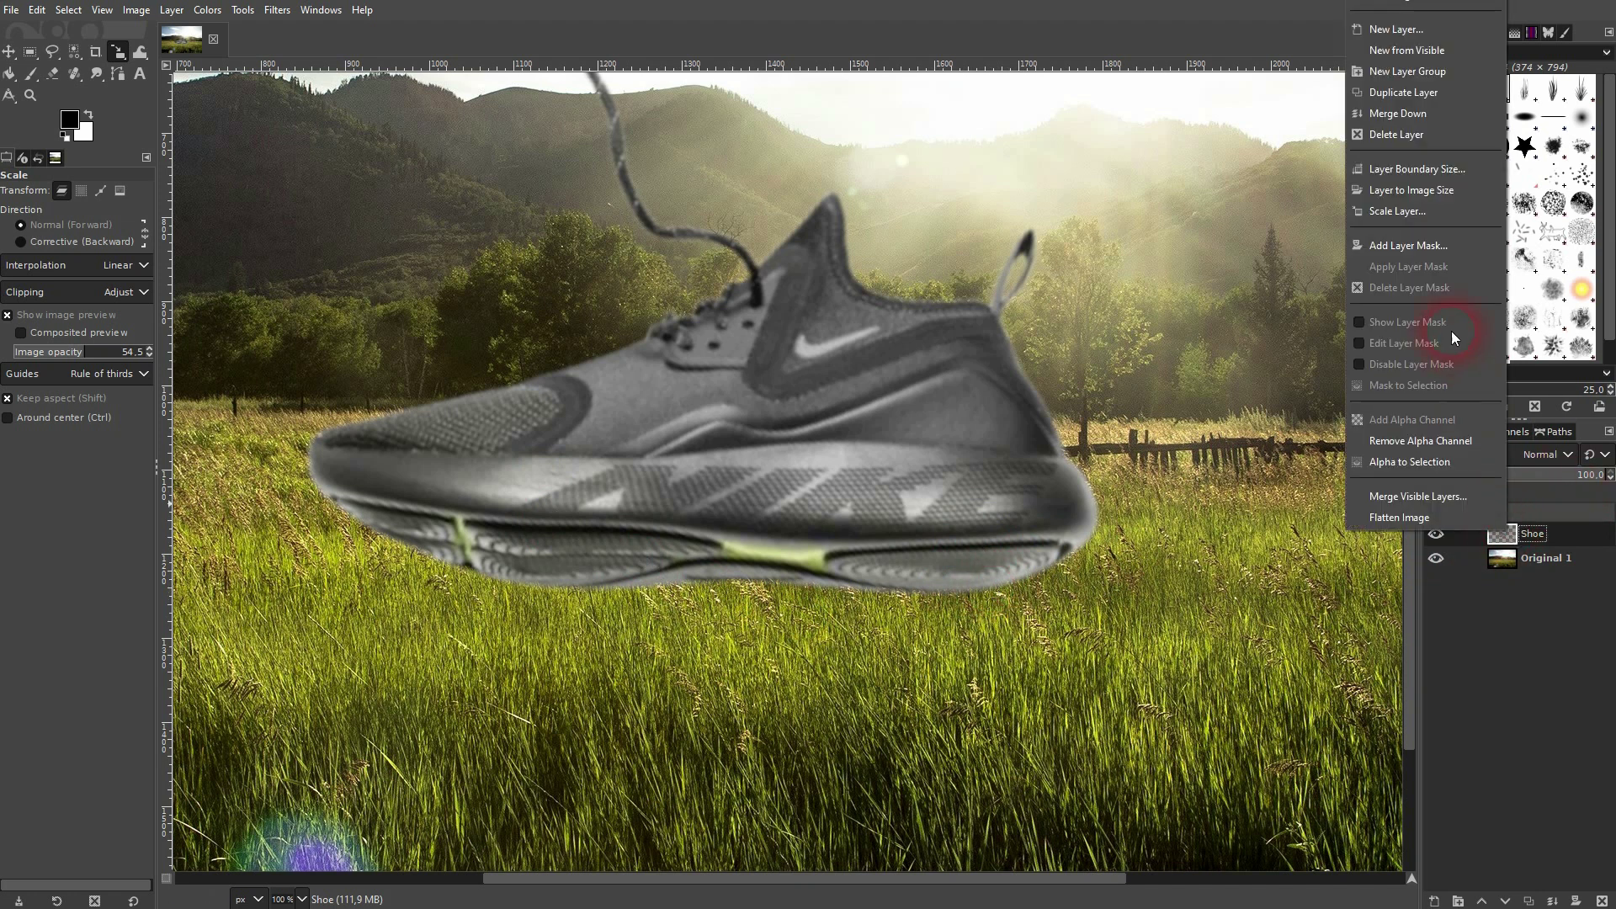
pyautogui.click(1432, 244)
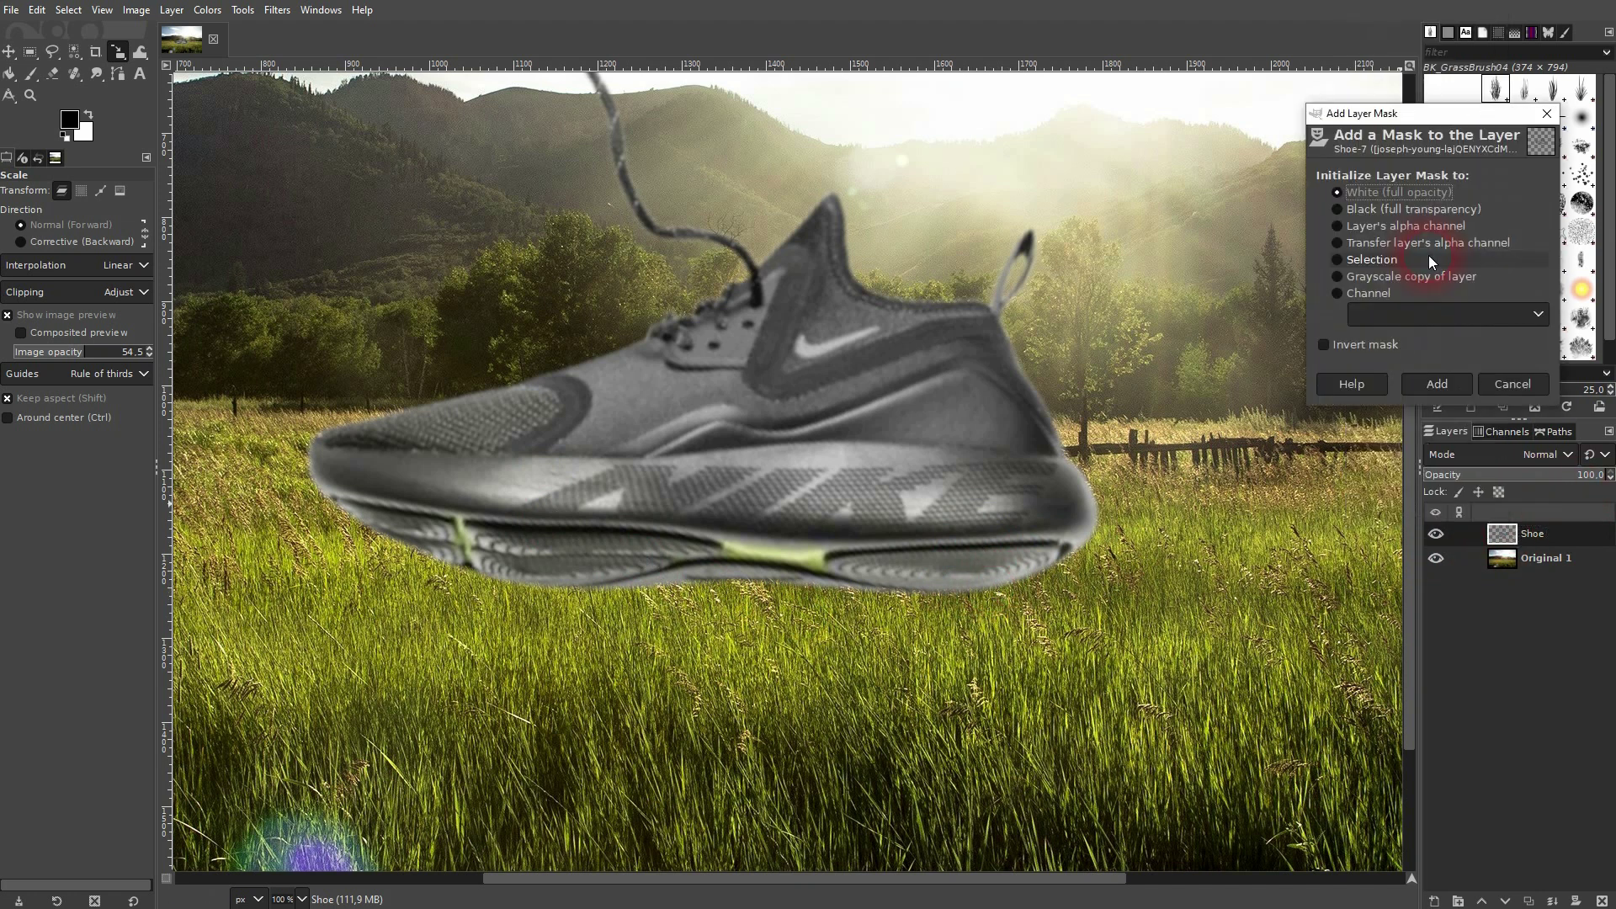
pyautogui.press('Return')
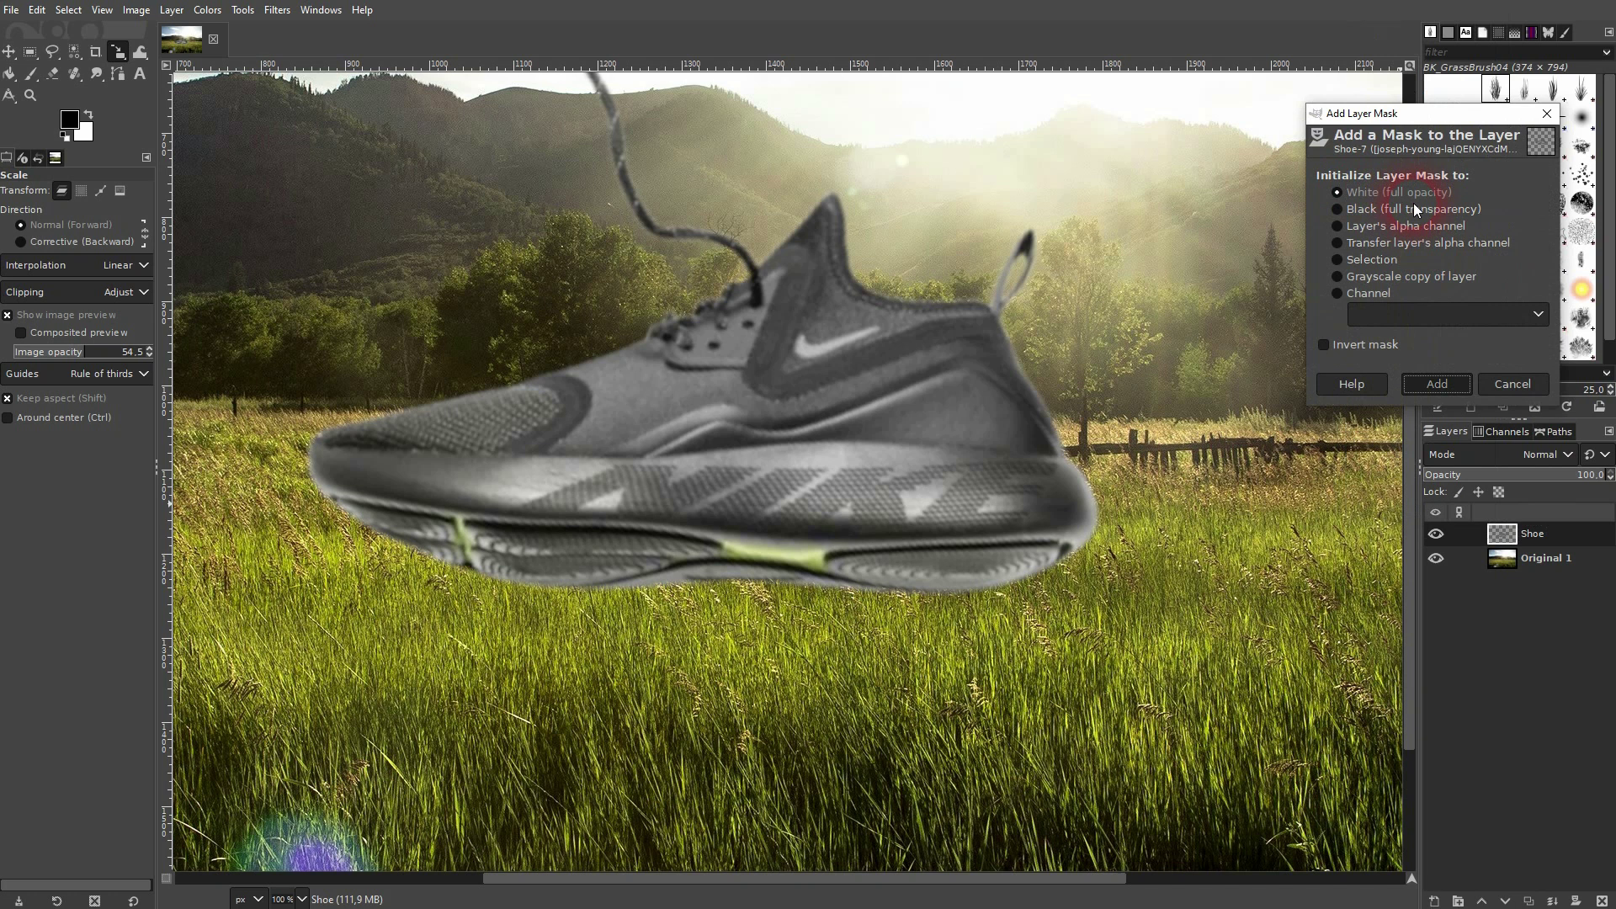
pyautogui.click(1515, 542)
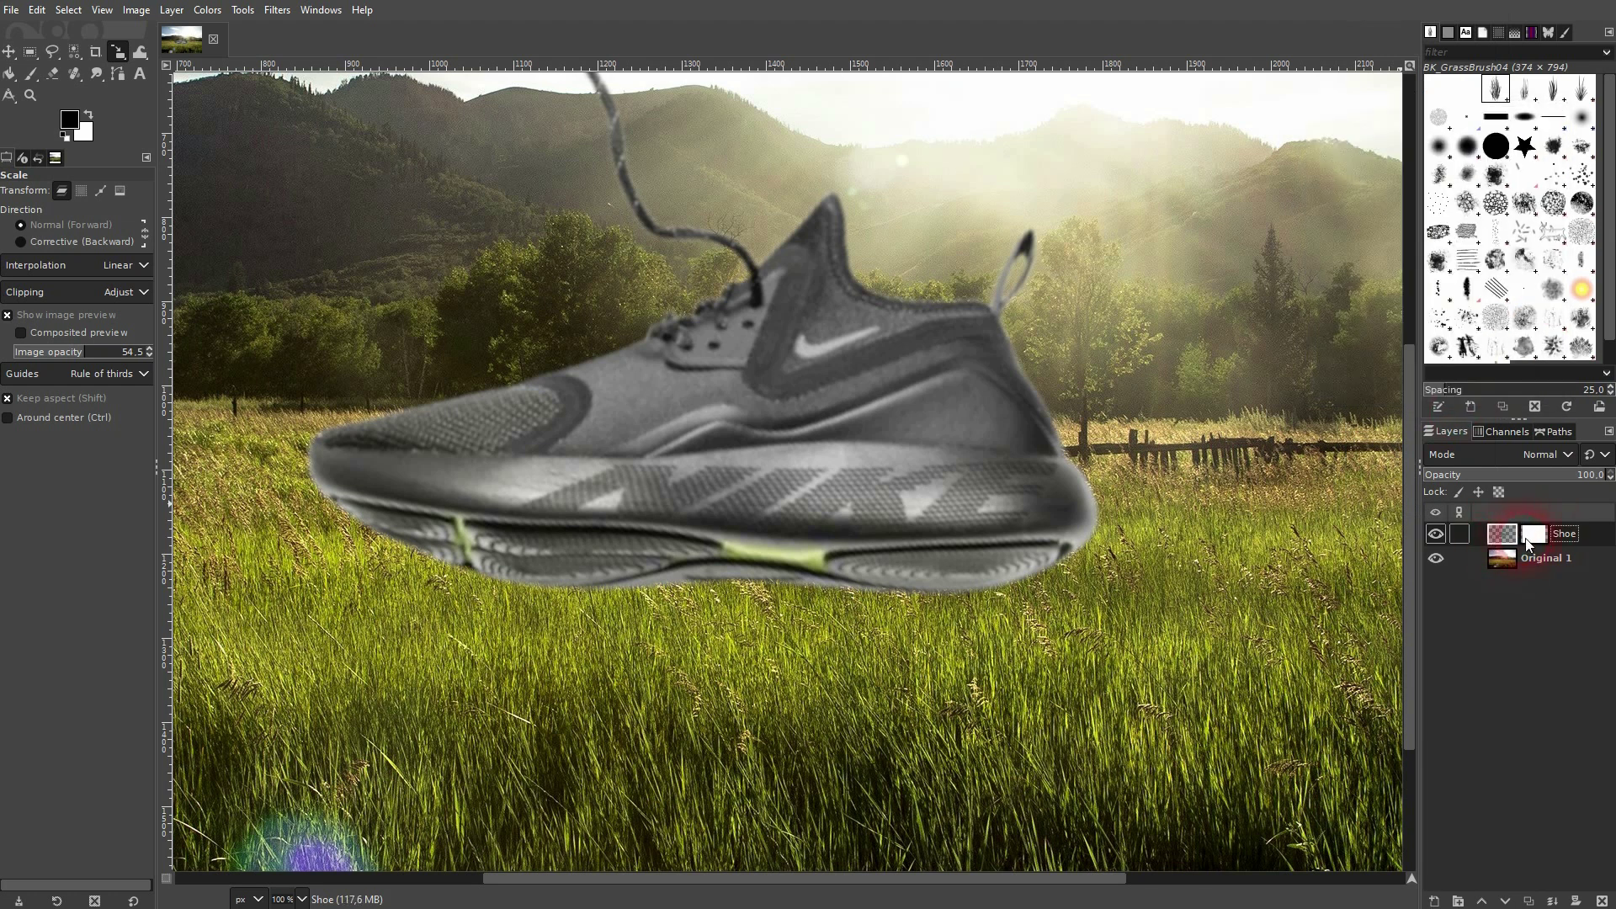
pyautogui.click(1529, 545)
pyautogui.click(1515, 532)
# Step: Make the Shoe mask the editing target, select the plain Paintbrush, and open the Windows menu
pyautogui.click(1535, 537)
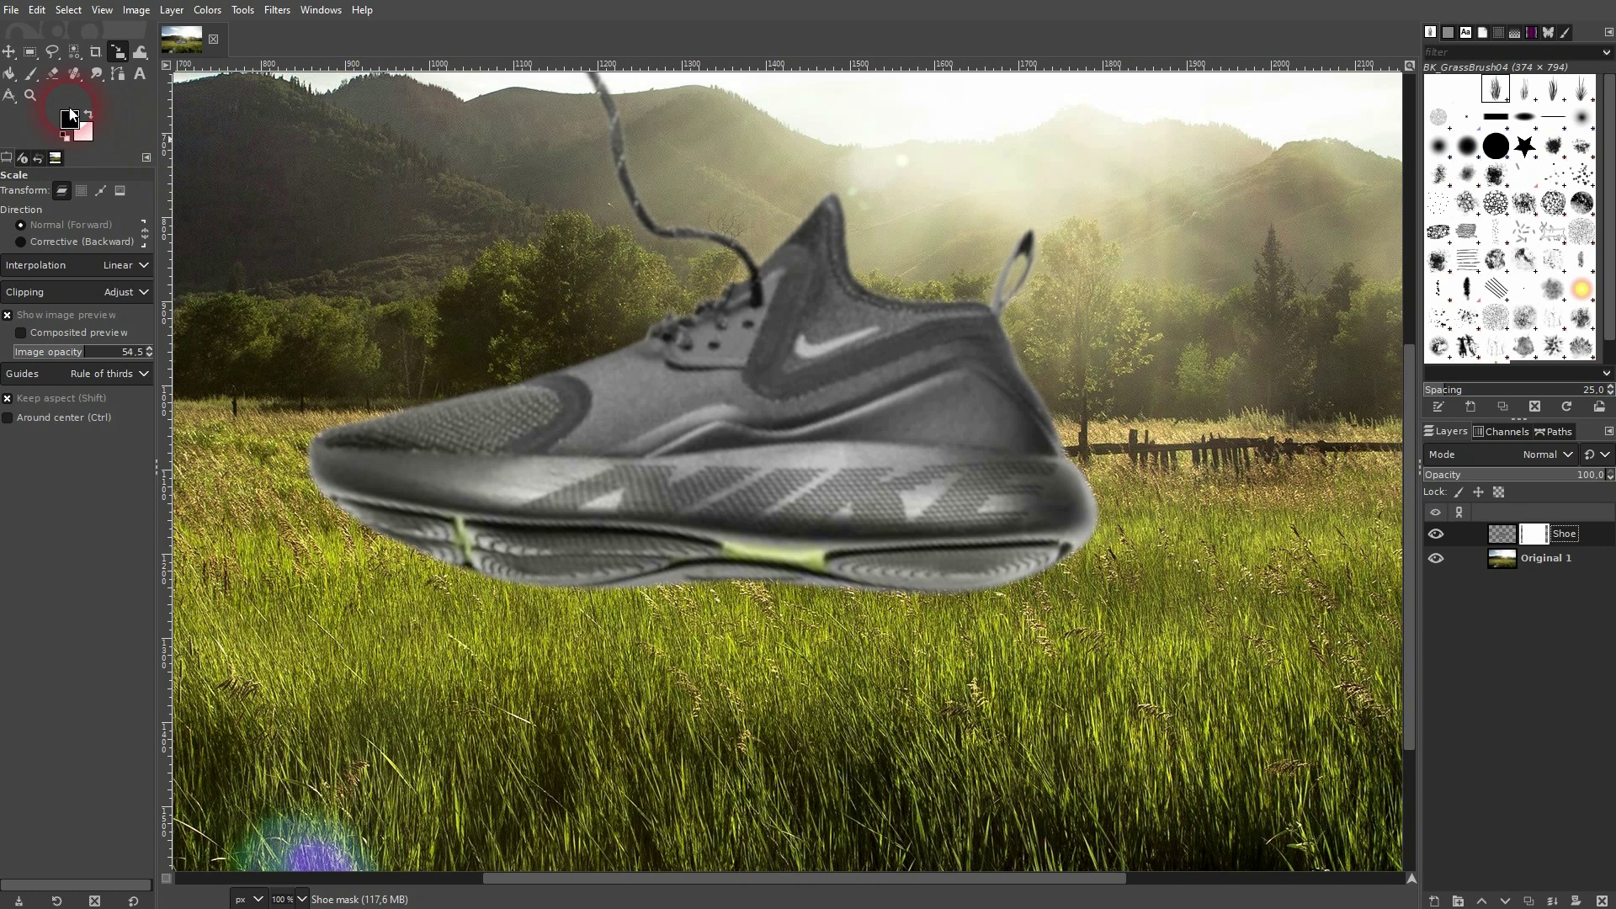
pyautogui.click(31, 76)
pyautogui.moveTo(29, 76); pyautogui.dragTo(110, 77)
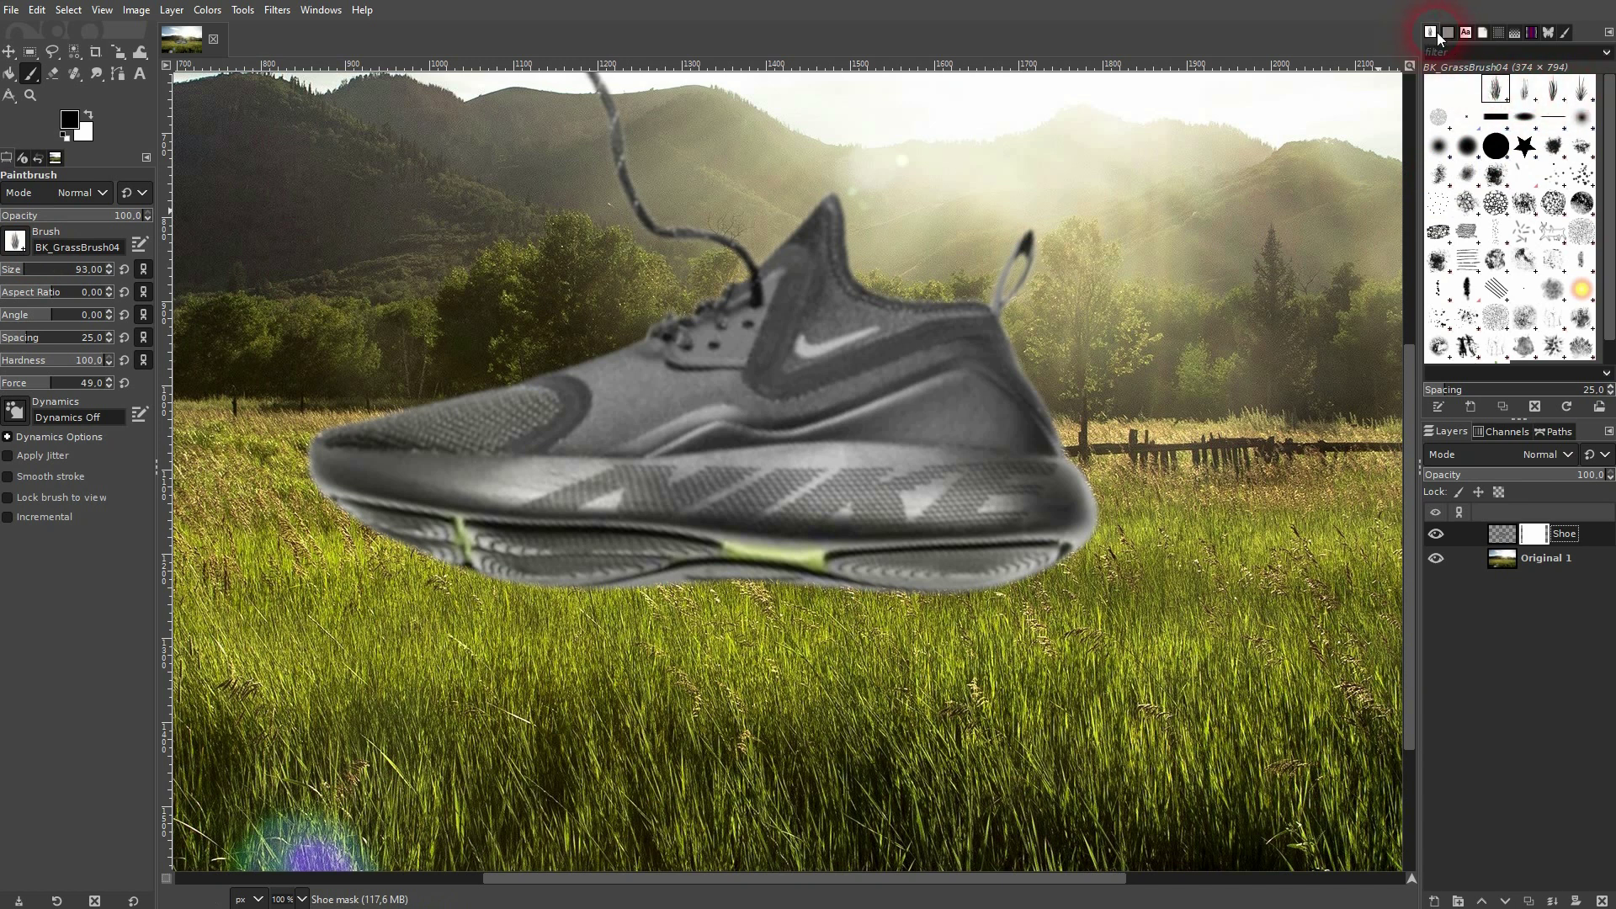
pyautogui.click(309, 16)
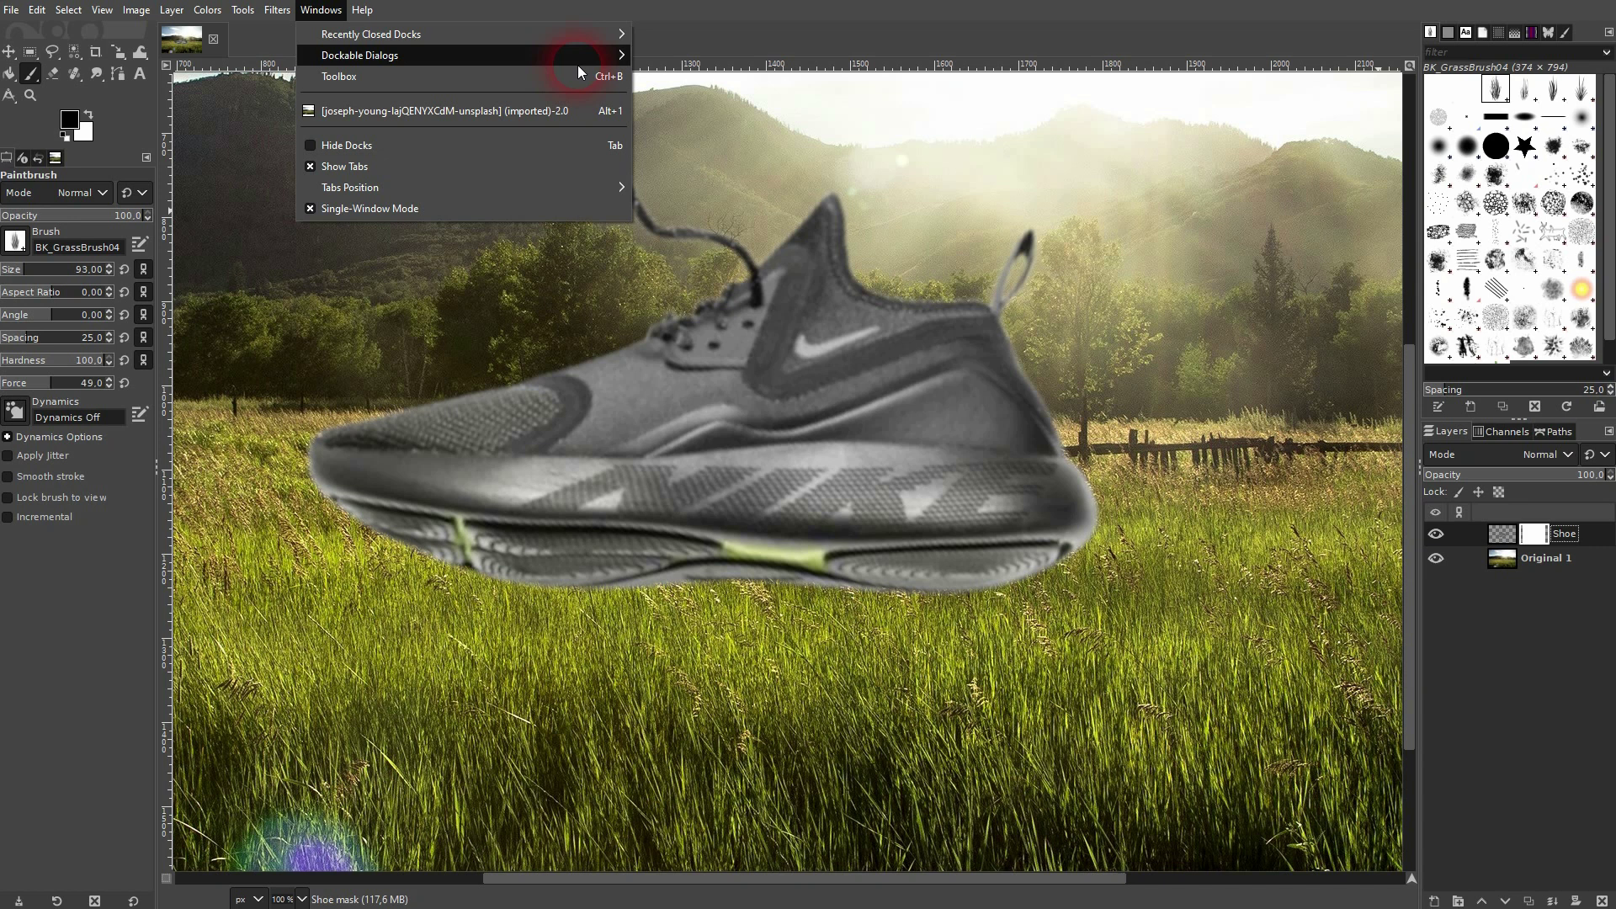
pyautogui.moveTo(585, 59)
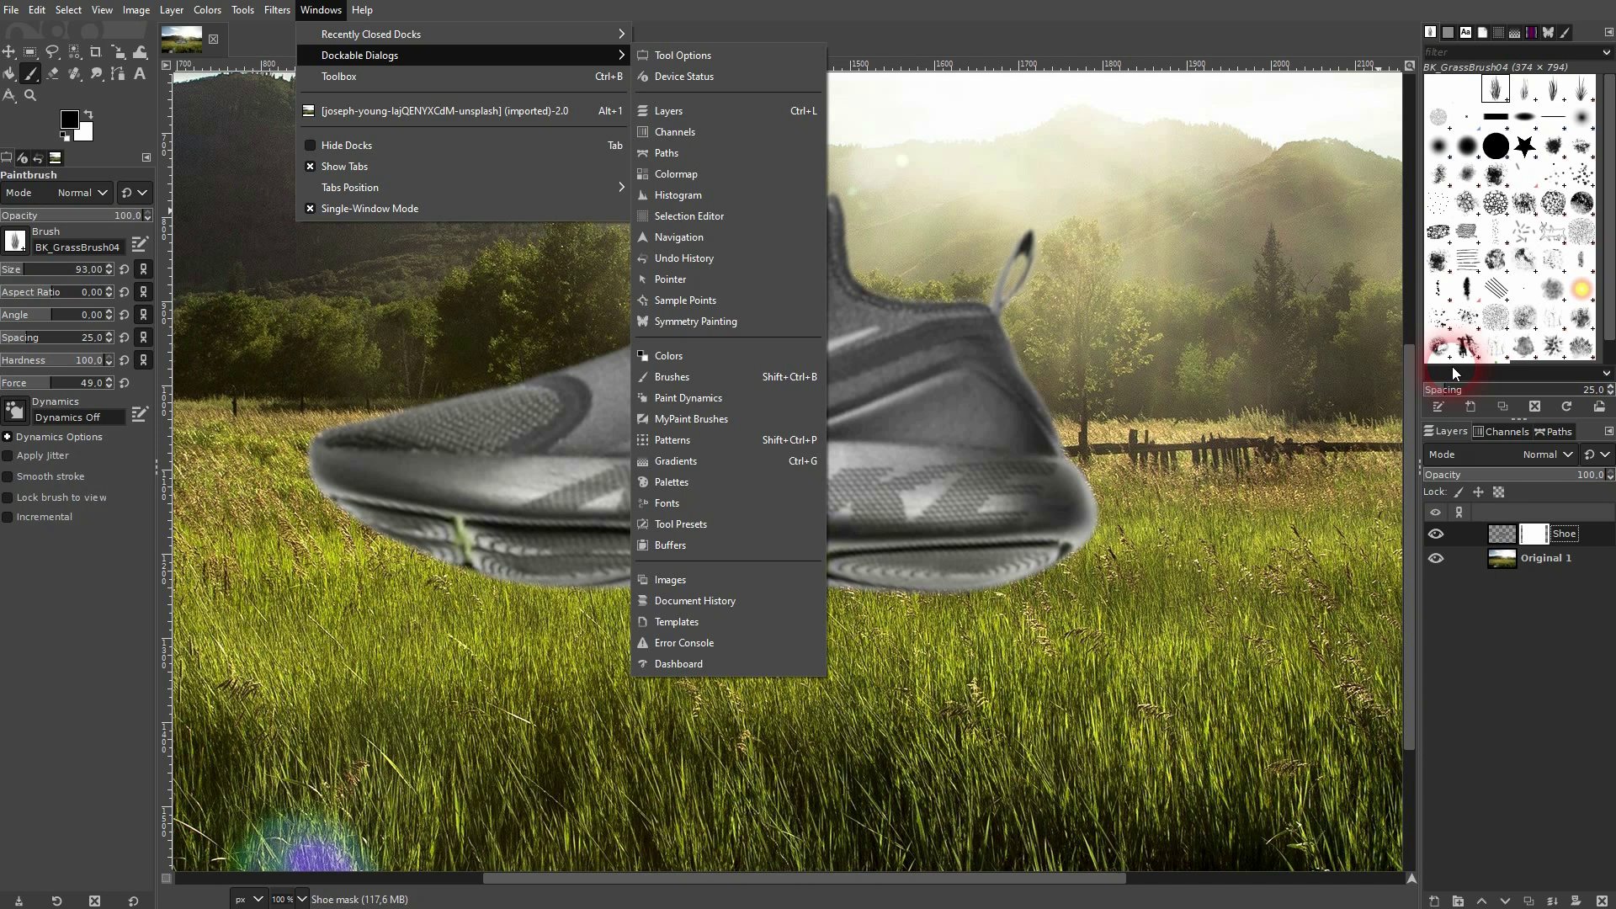
# Step: Try a black stroke on the mask with the 2. Block 02 brush, then undo it
pyautogui.click(1498, 95)
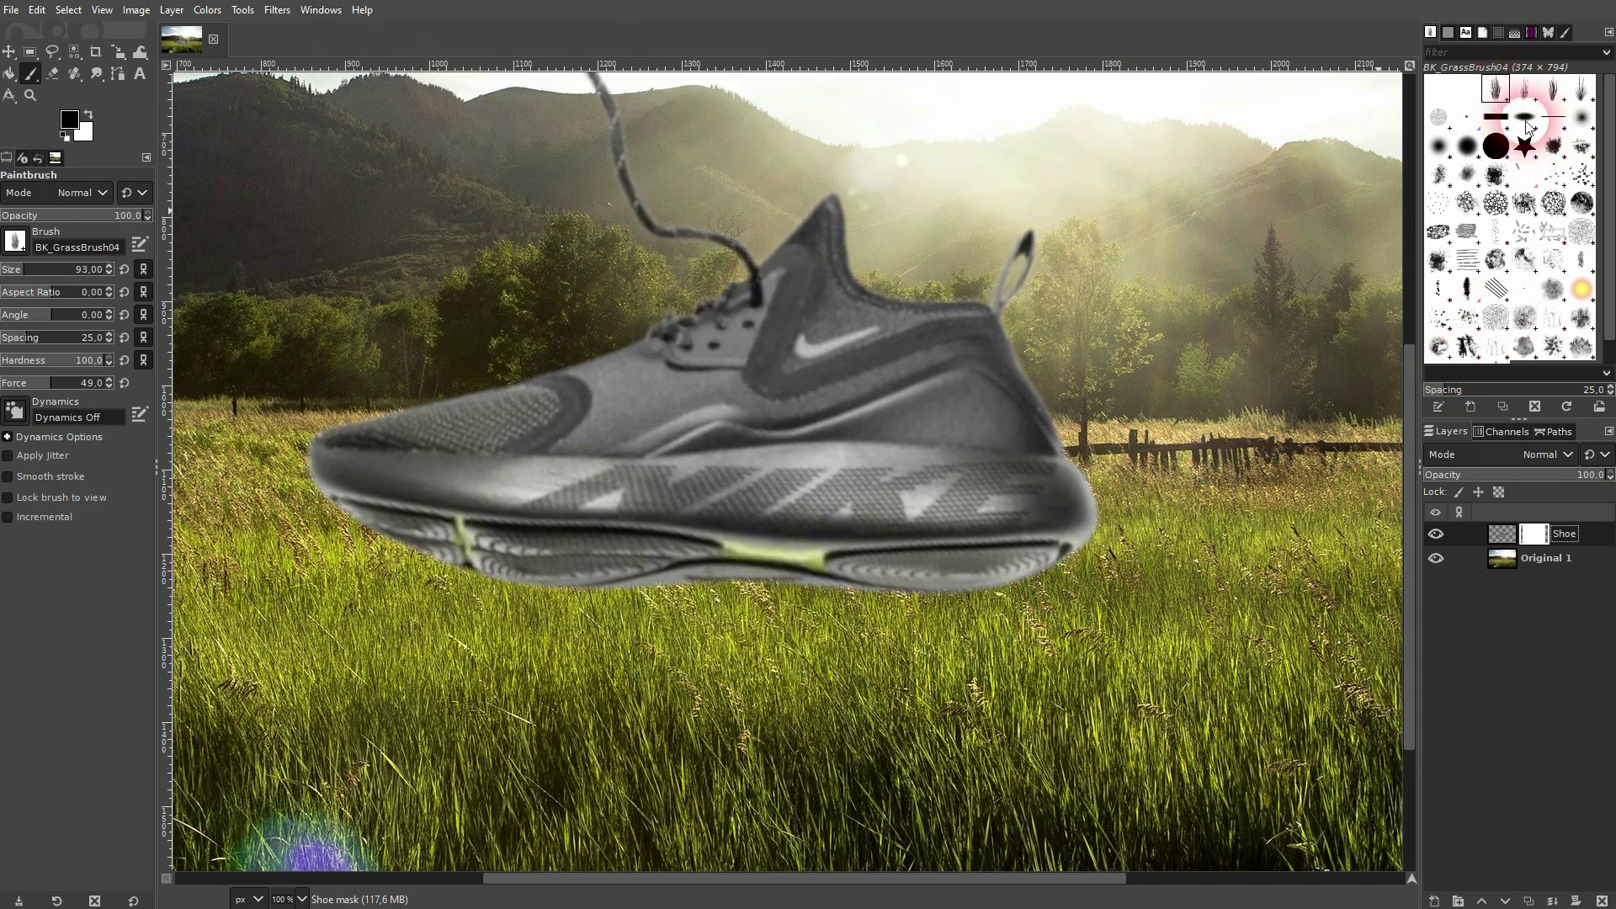
pyautogui.click(1525, 116)
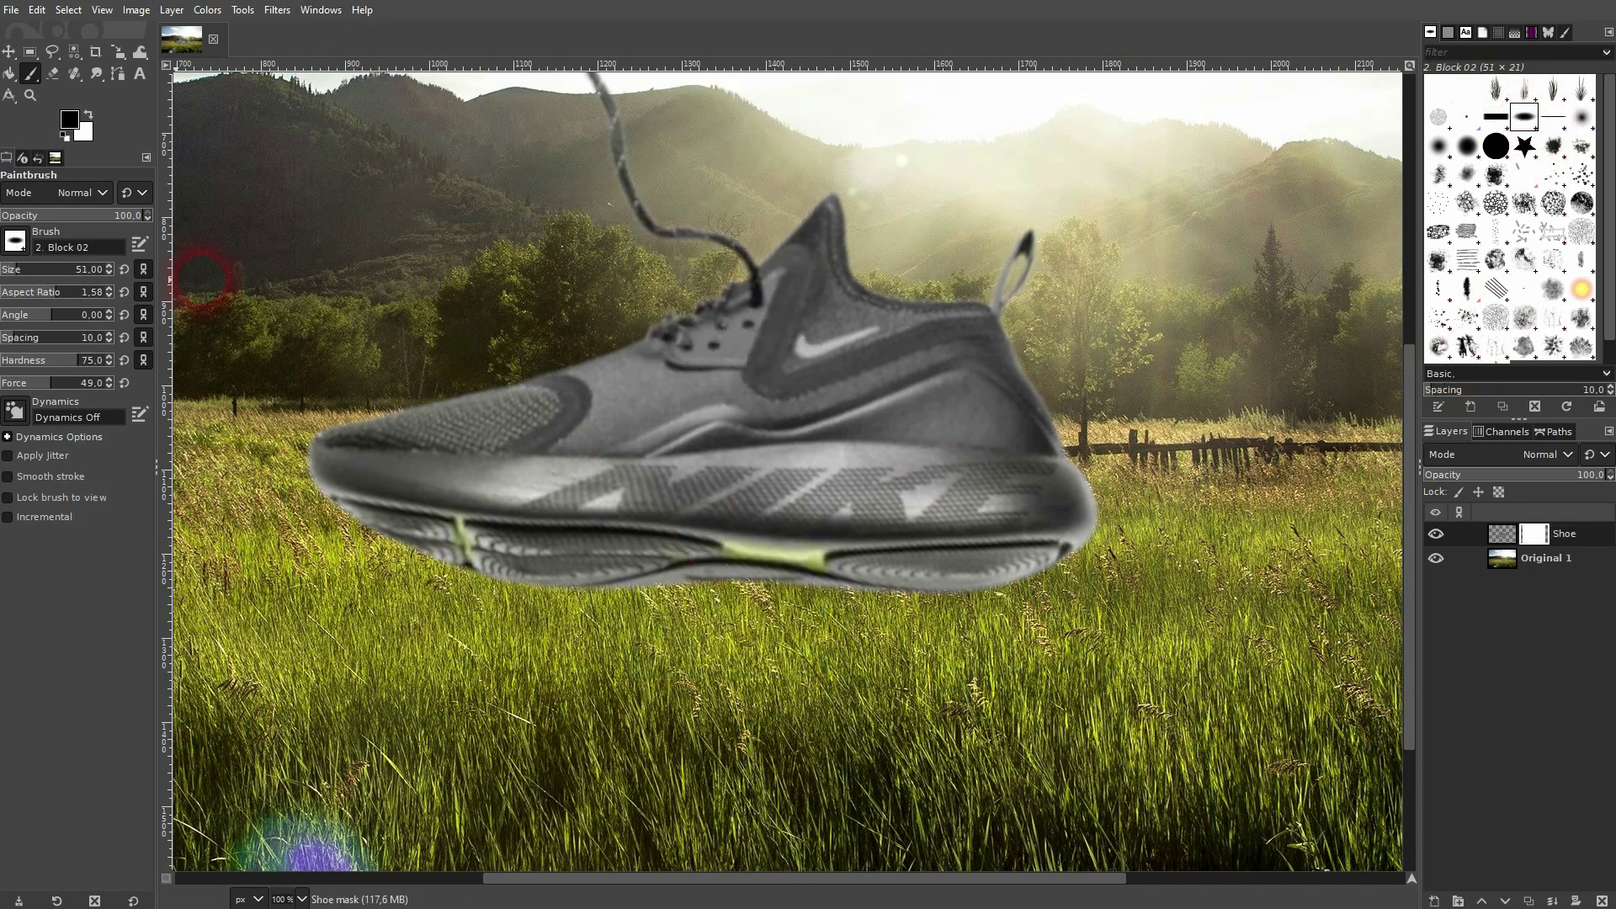
pyautogui.moveTo(577, 533)
pyautogui.mouseDown()
pyautogui.moveTo(523, 613)
pyautogui.moveTo(660, 432)
pyautogui.moveTo(707, 408)
pyautogui.mouseUp()
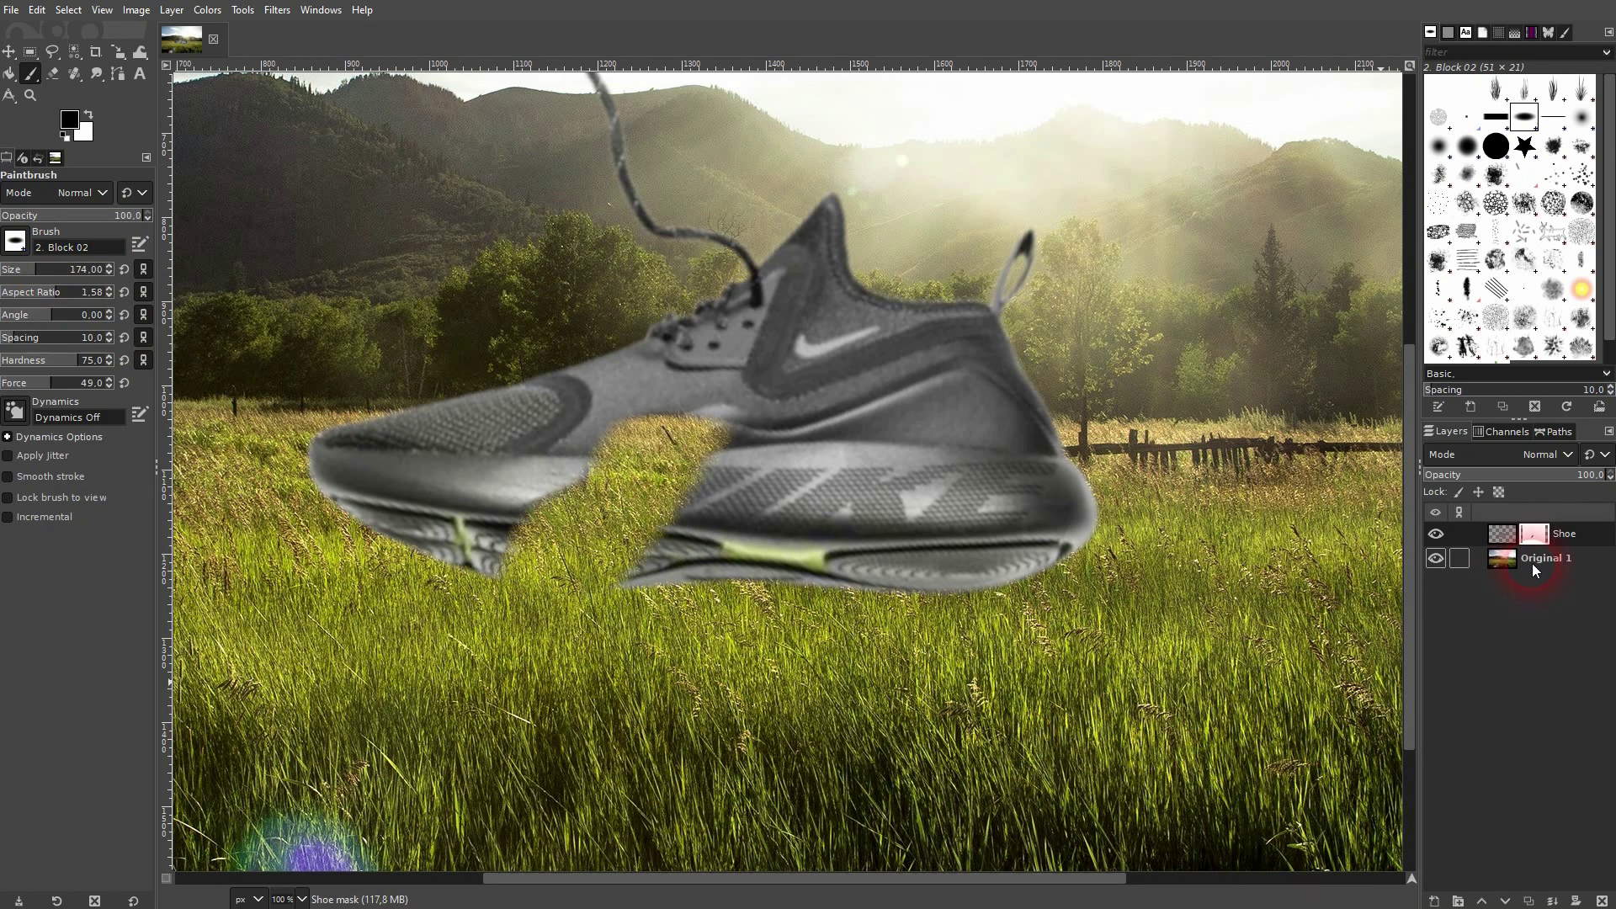
pyautogui.hotkey('ctrl', 'z')
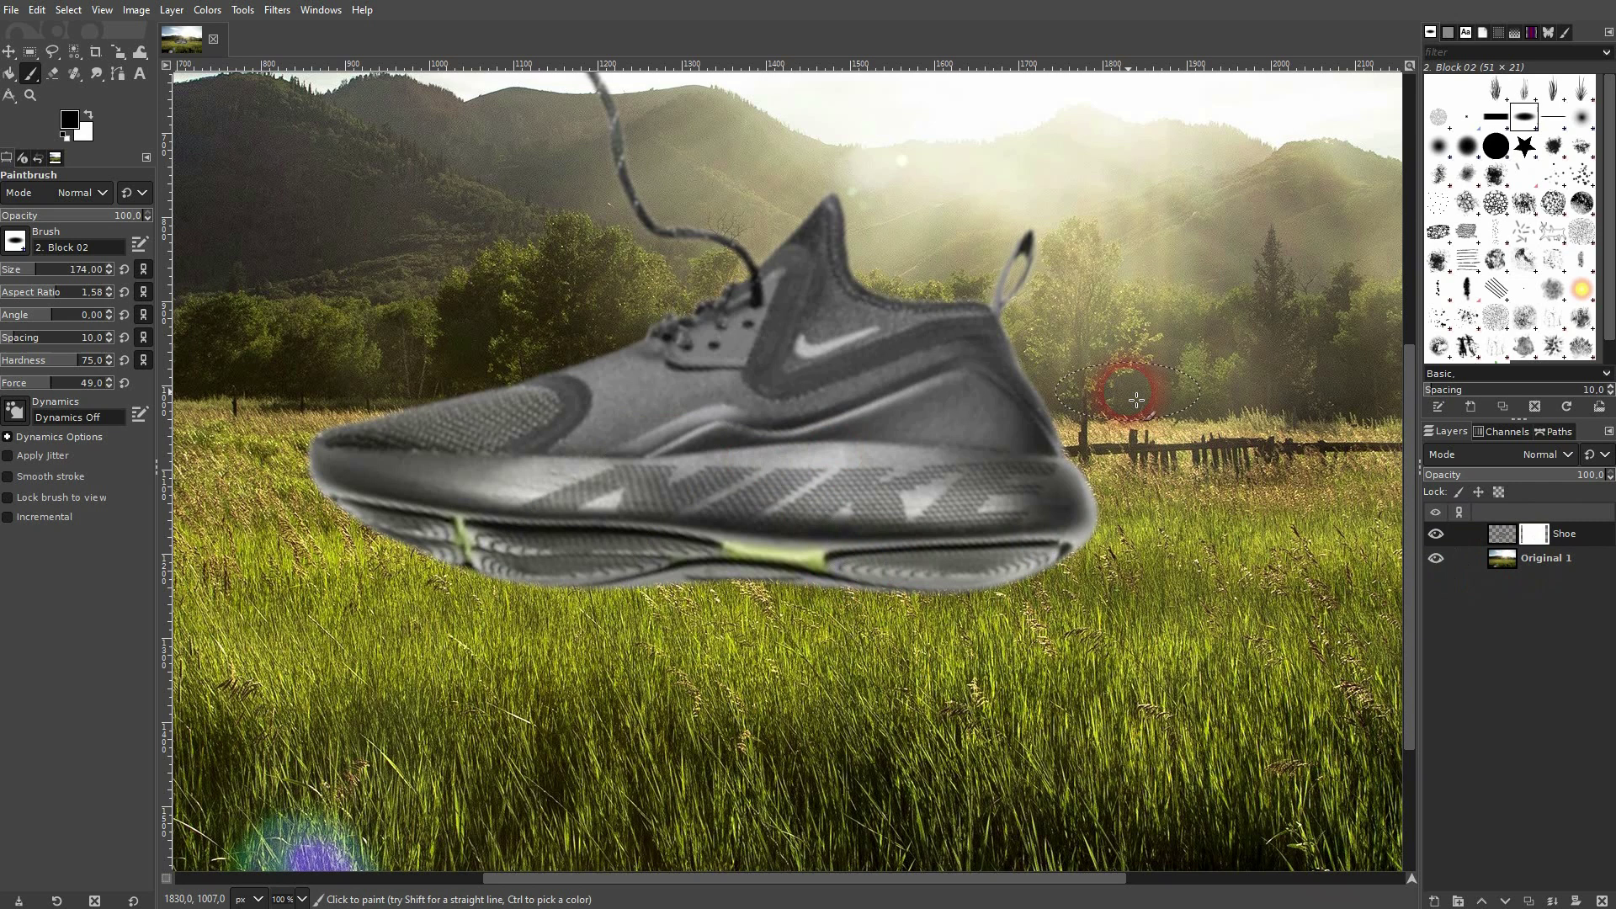
# Step: Return to BK_GrassBrush04, test and undo a grass stamp, and set brush size to 69
pyautogui.click(1495, 88)
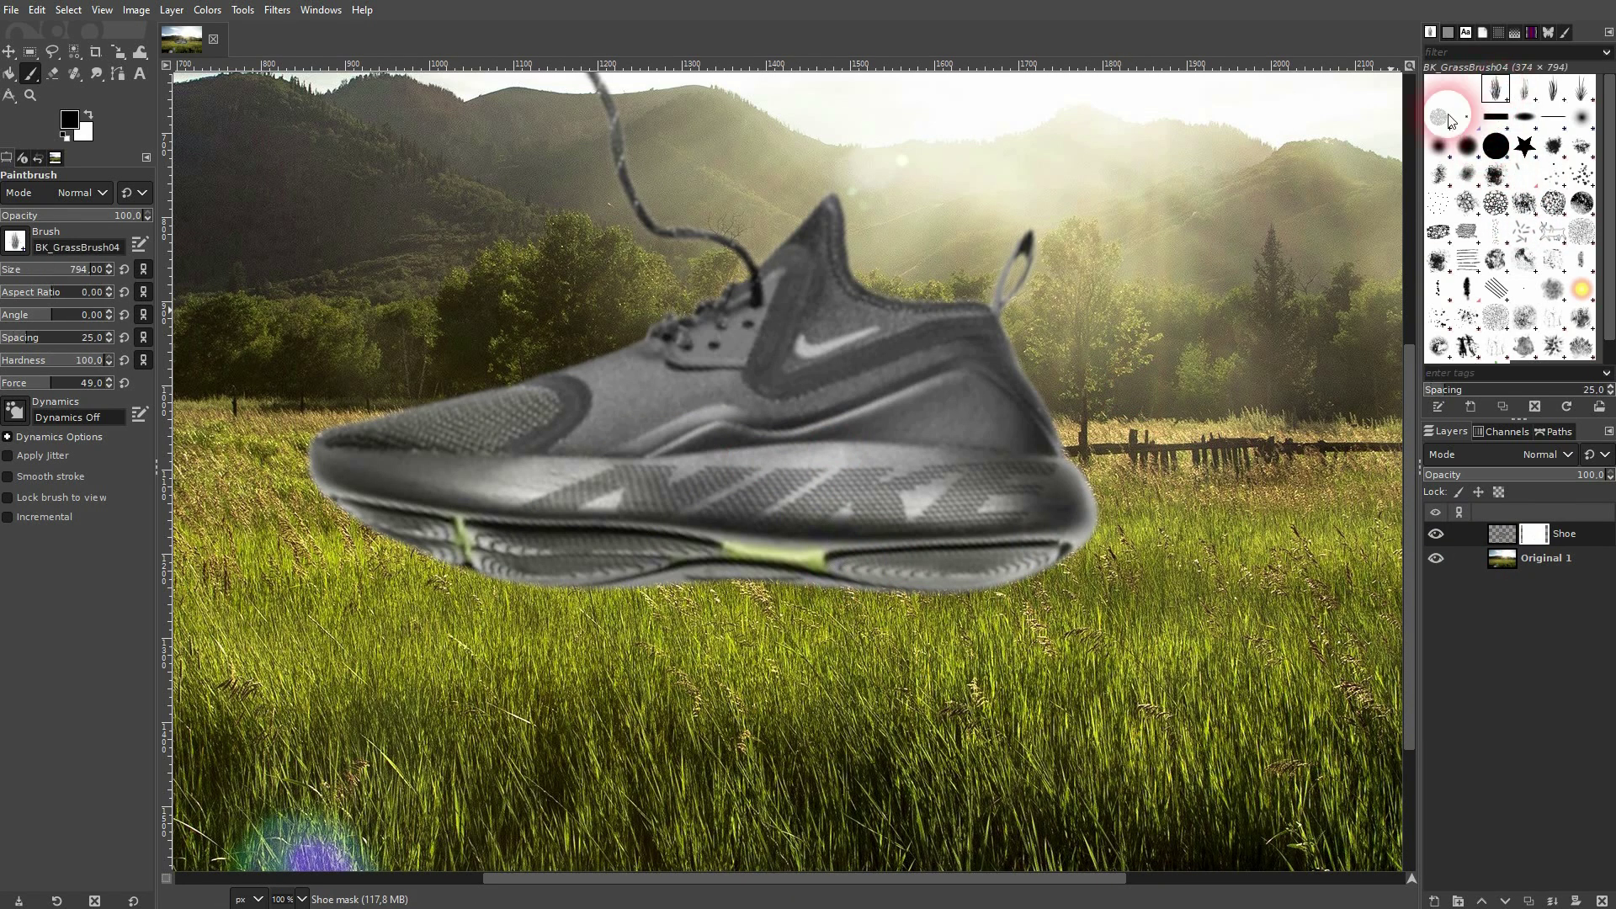
pyautogui.click(684, 493)
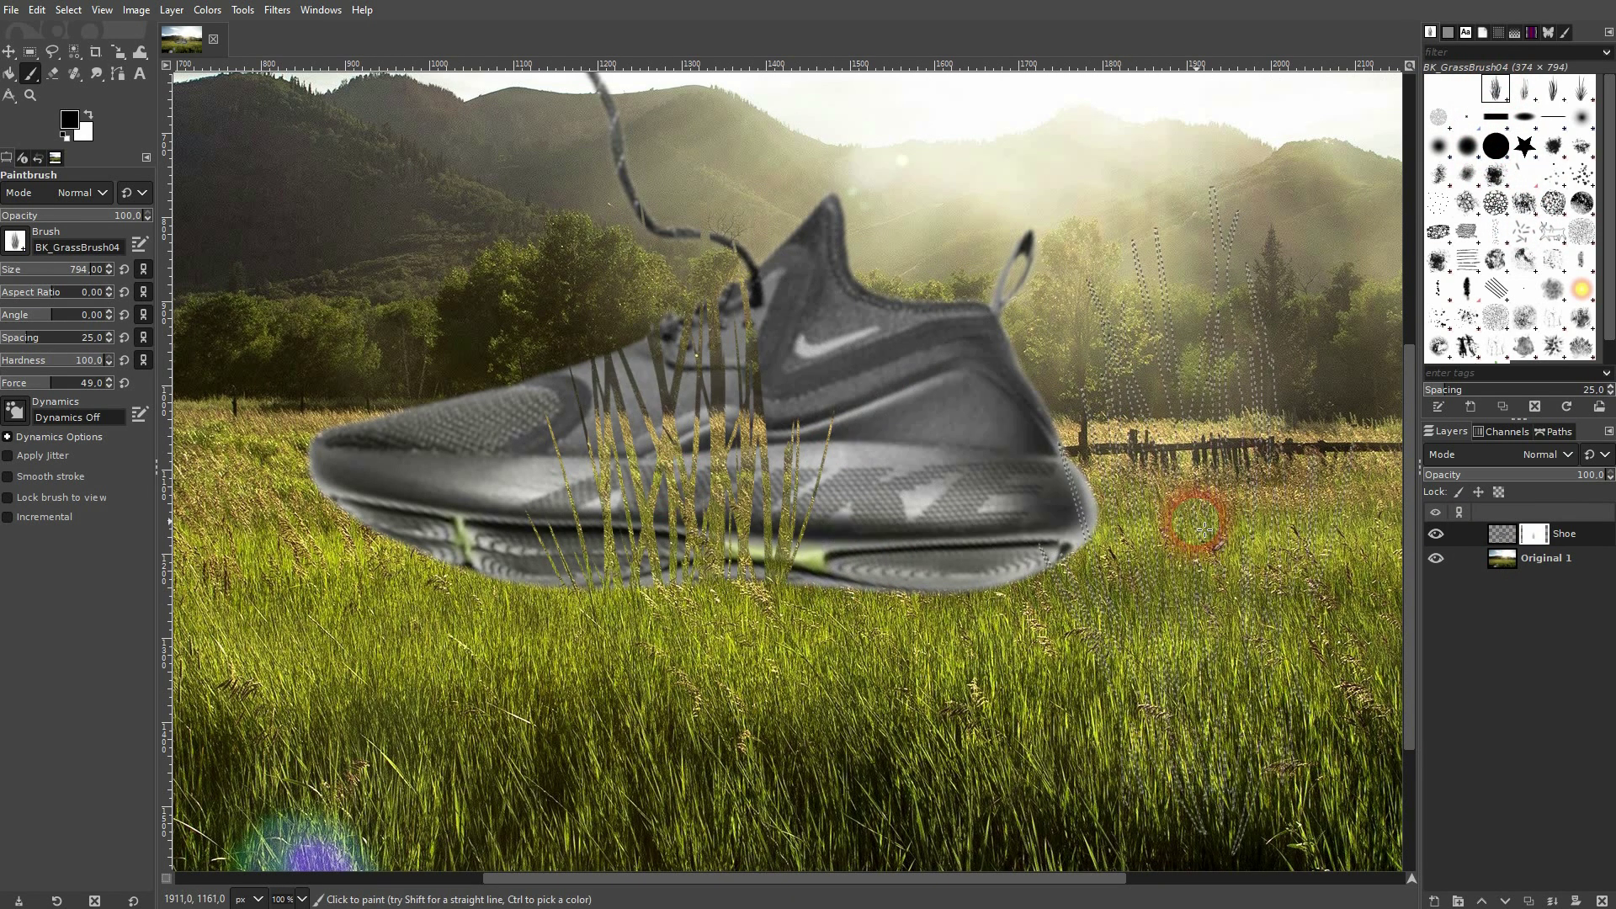
pyautogui.hotkey('ctrl', 'z')
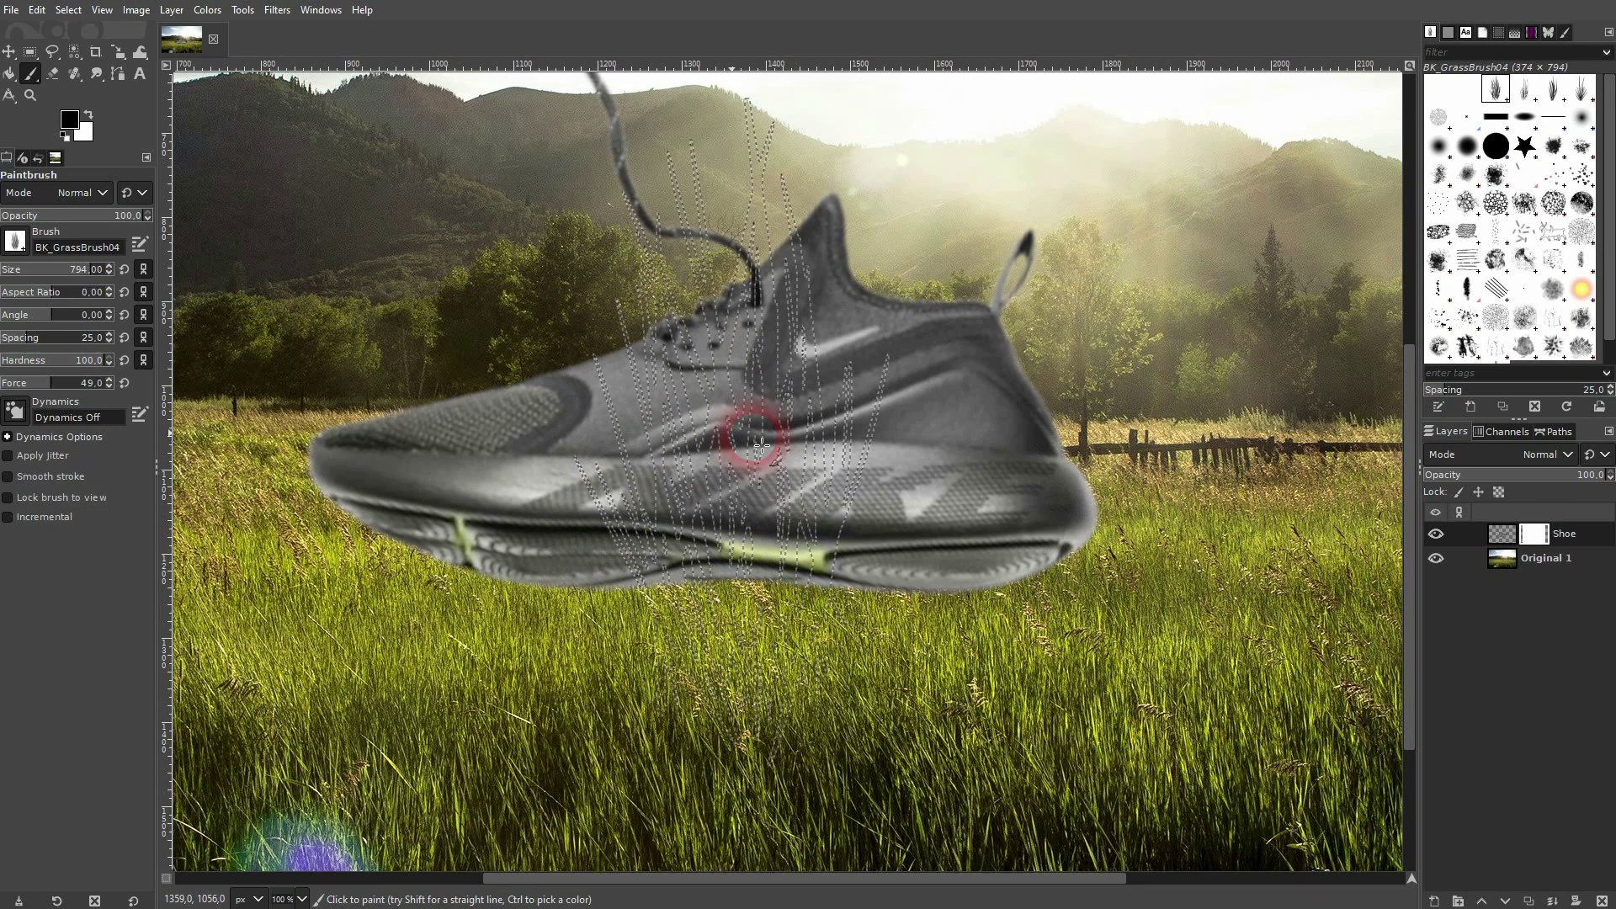
pyautogui.click(45, 284)
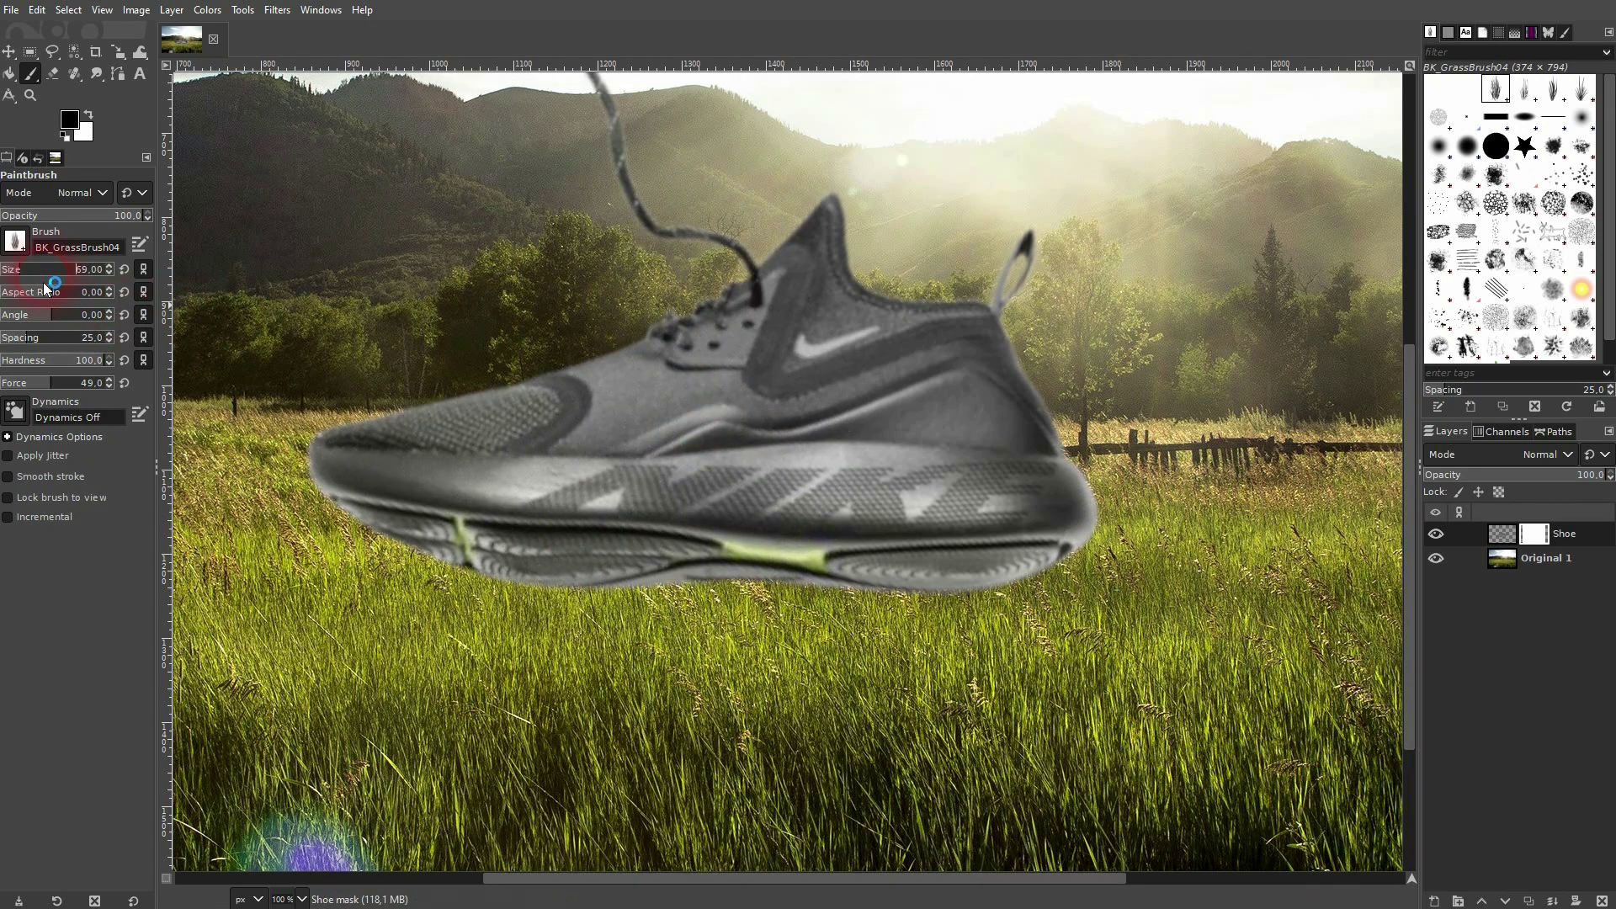
# Step: Zoom in and stamp grass tufts into the Shoe mask along the front of the sole
pyautogui.scroll(2, 526, 584)
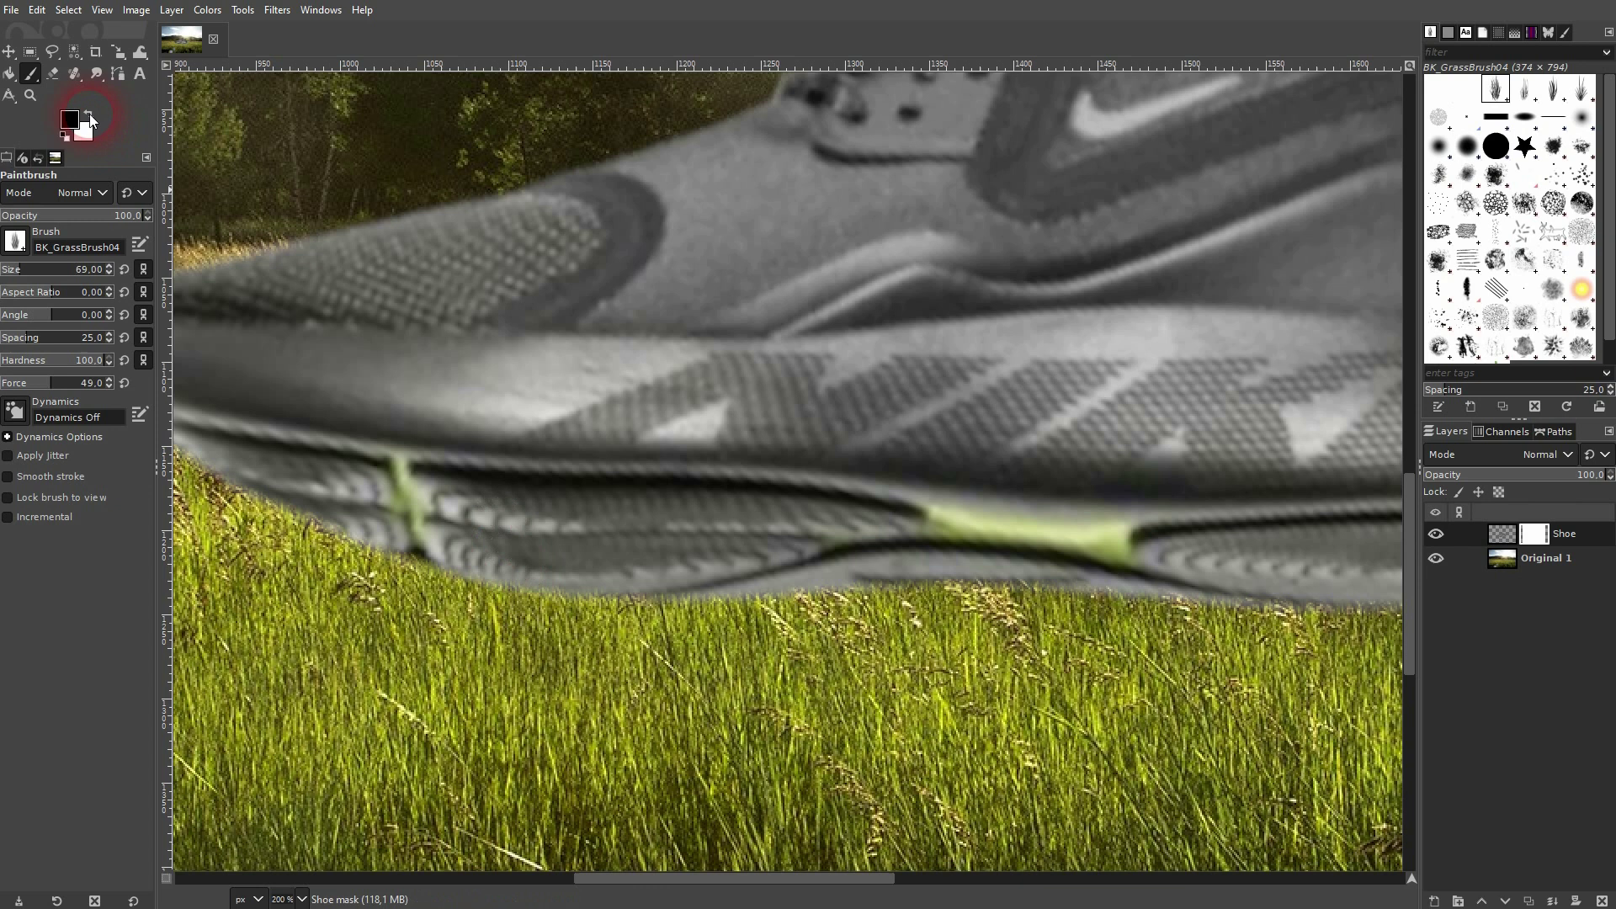
pyautogui.click(537, 549)
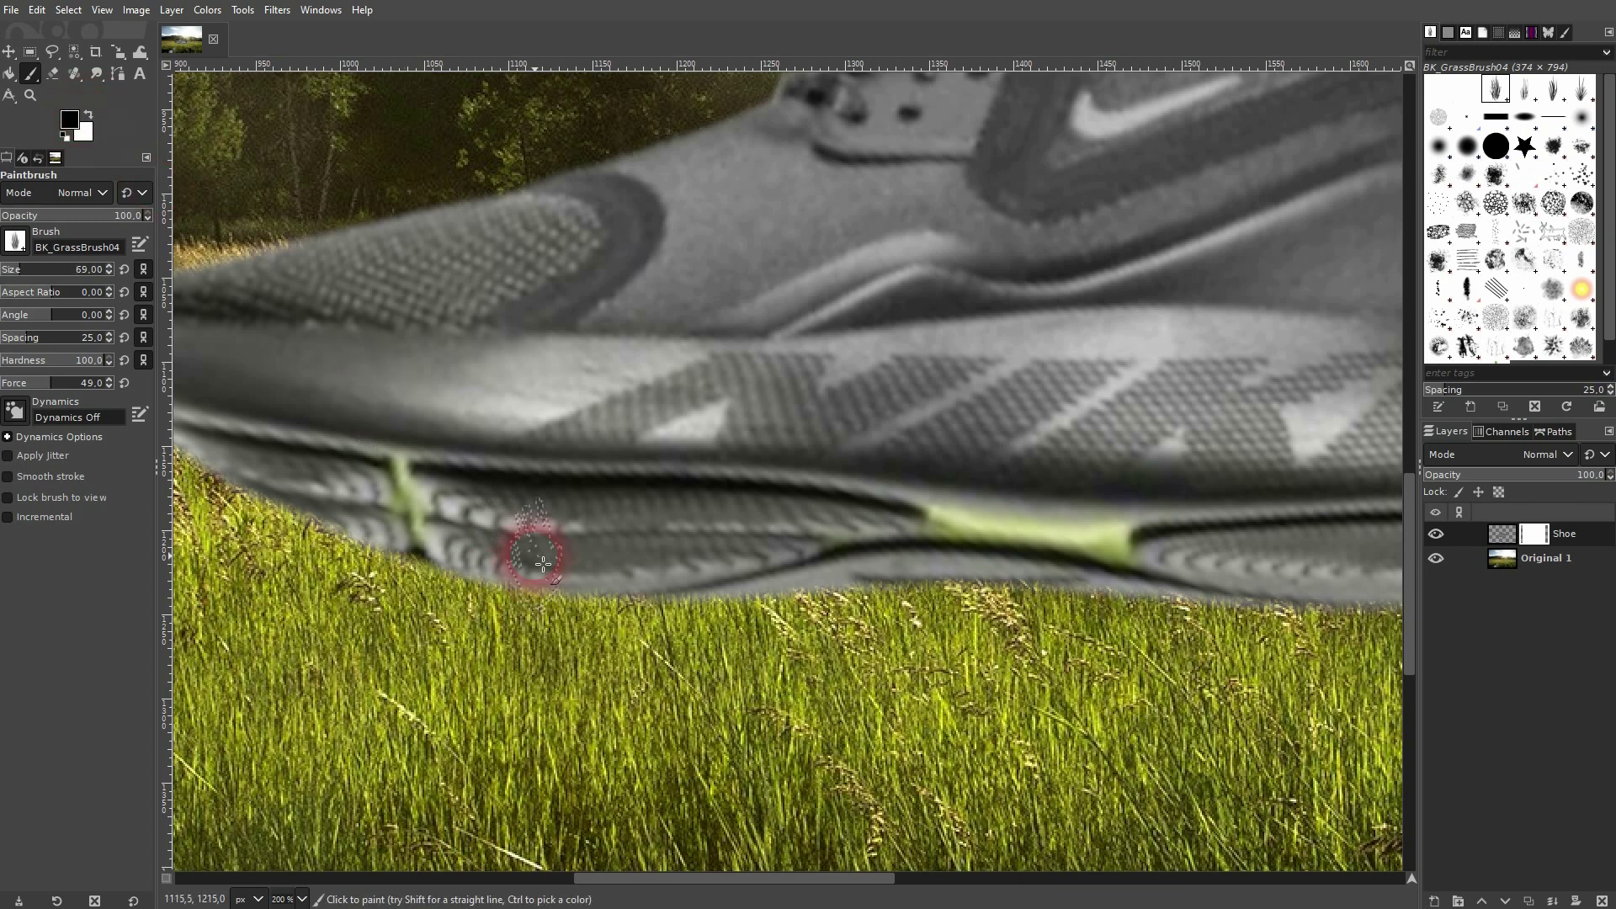
pyautogui.click(603, 552)
pyautogui.click(673, 541)
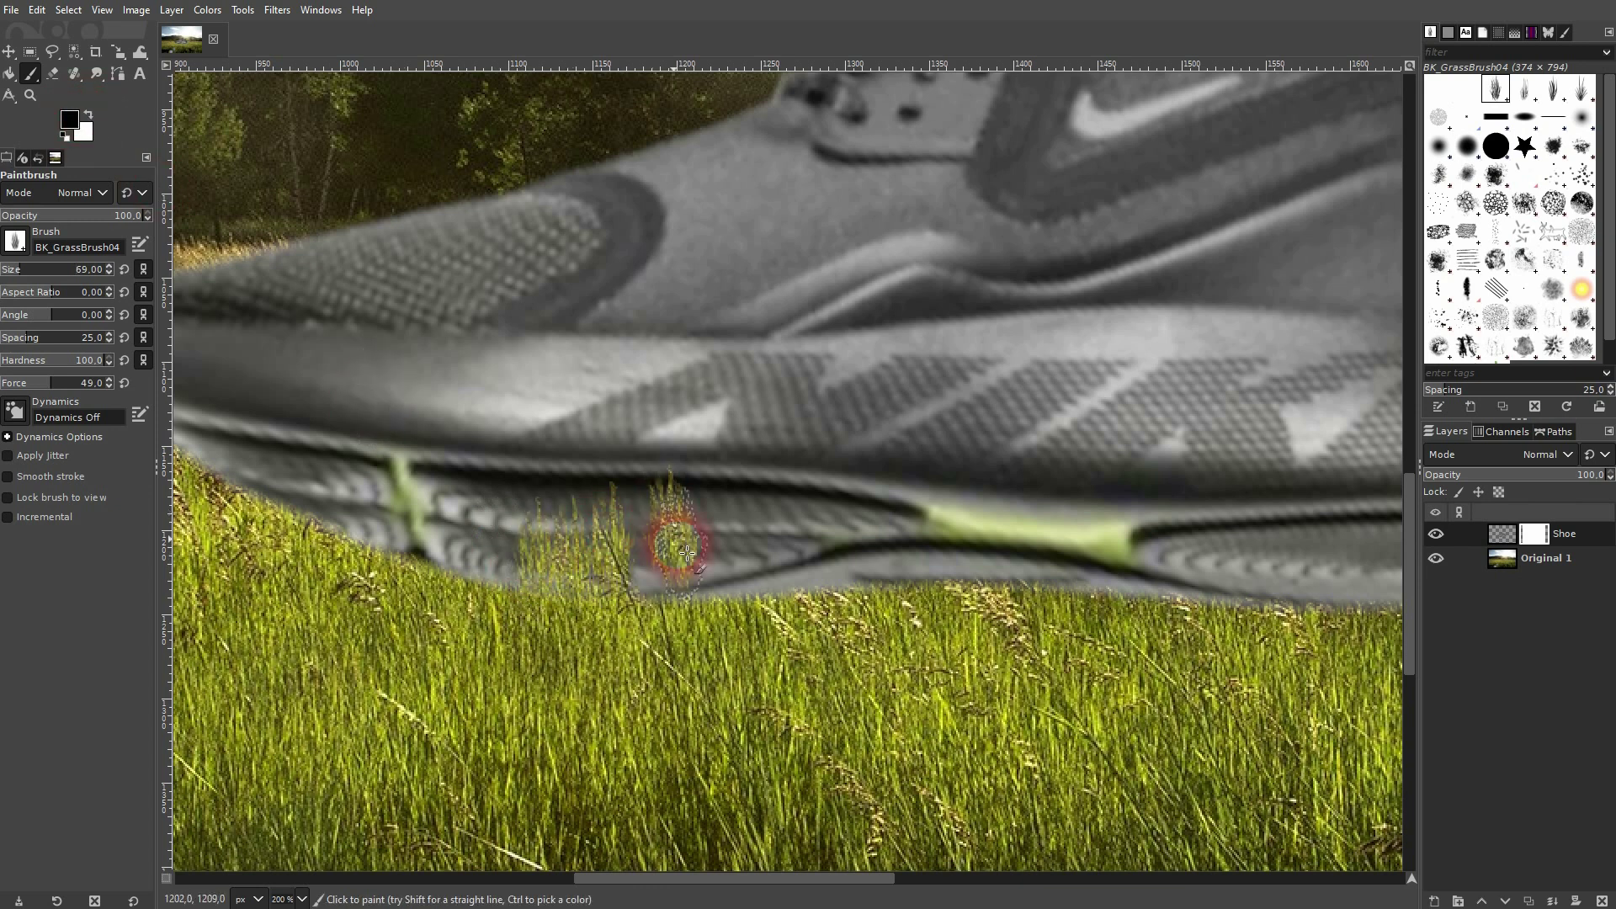
pyautogui.click(759, 532)
pyautogui.click(825, 522)
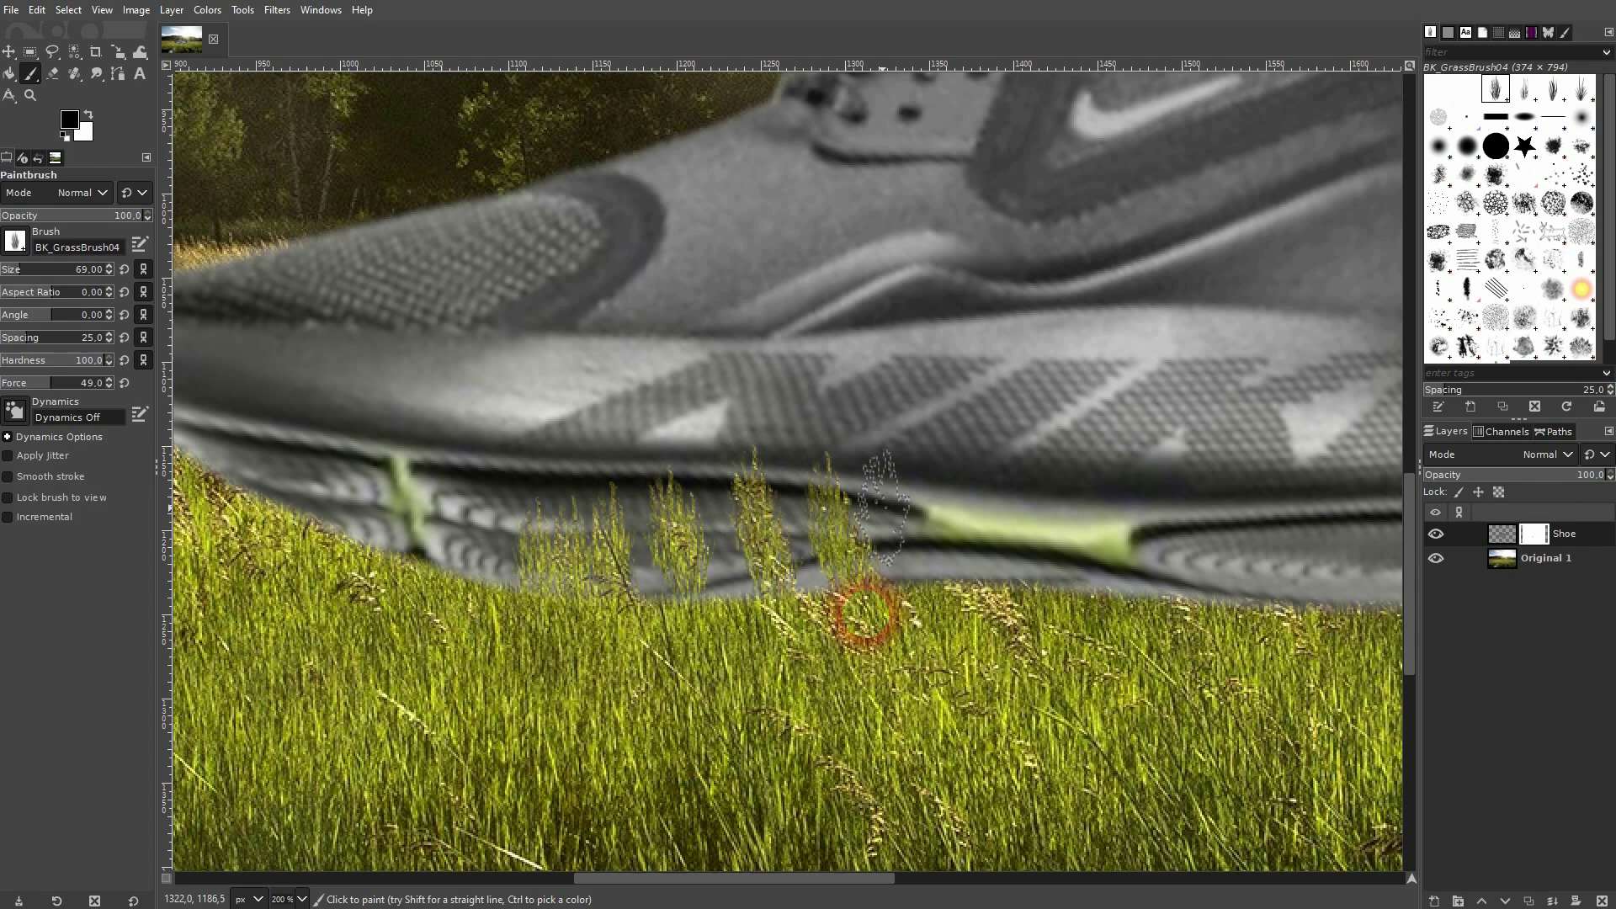
pyautogui.click(884, 530)
# Step: Stamp grass tufts along the sole's right half toward the heel
pyautogui.scroll(-4, 997, 604)
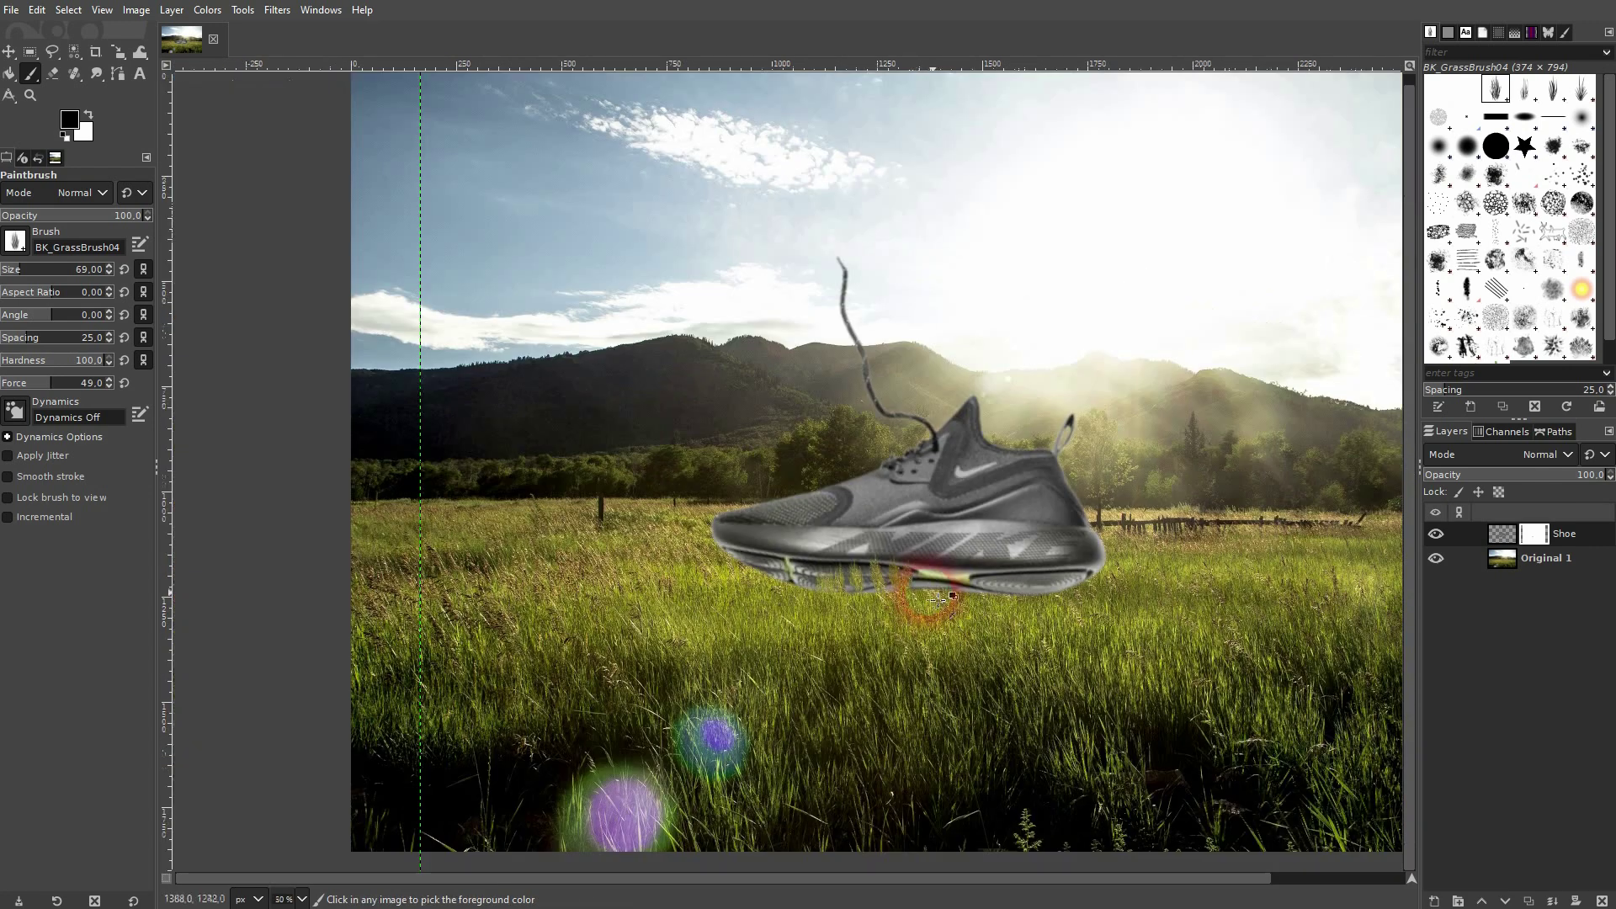
pyautogui.scroll(3, 1011, 610)
pyautogui.click(1082, 574)
pyautogui.click(1123, 548)
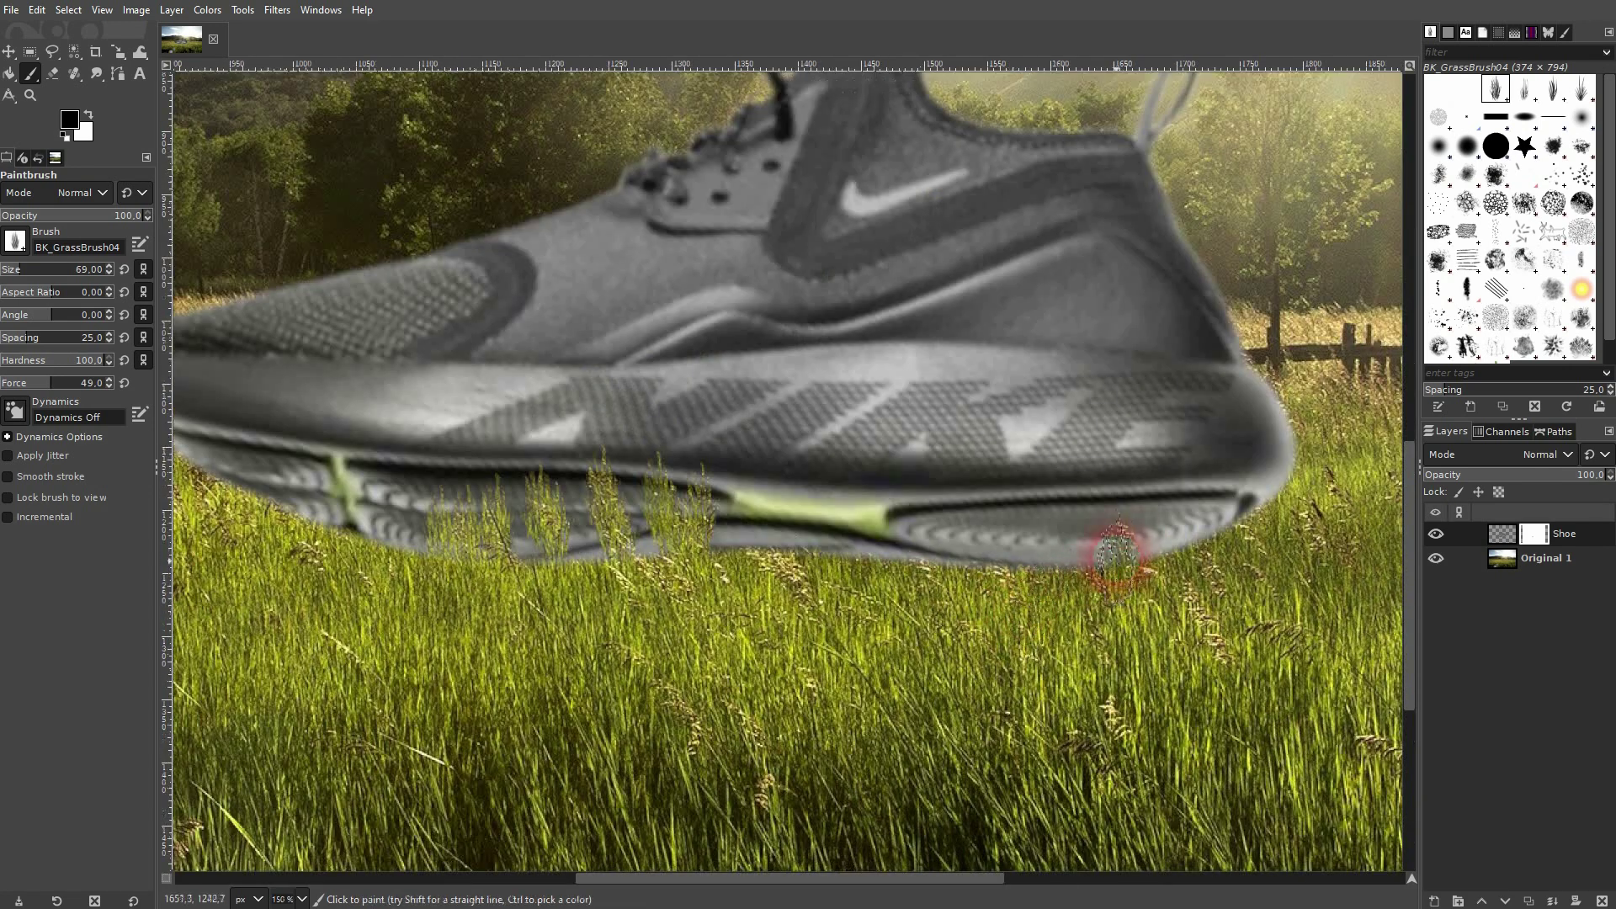
pyautogui.click(1068, 552)
pyautogui.click(985, 571)
pyautogui.click(983, 511)
pyautogui.click(1023, 498)
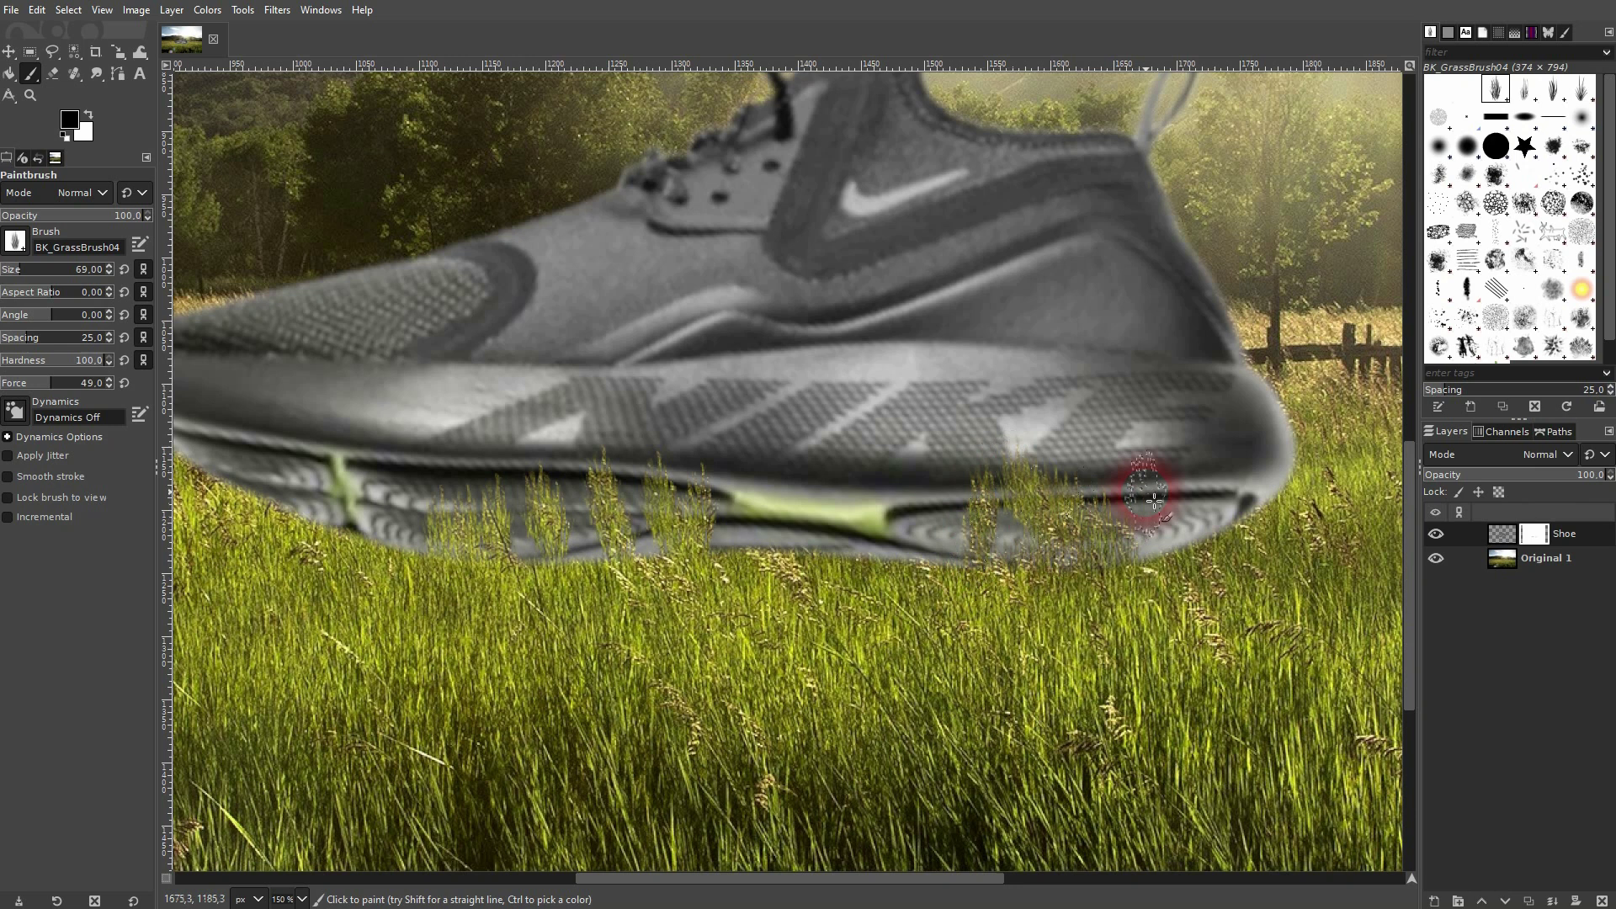
pyautogui.click(1162, 495)
# Step: Fill in more grass tufts under the sole and along the heel edge
pyautogui.click(1125, 577)
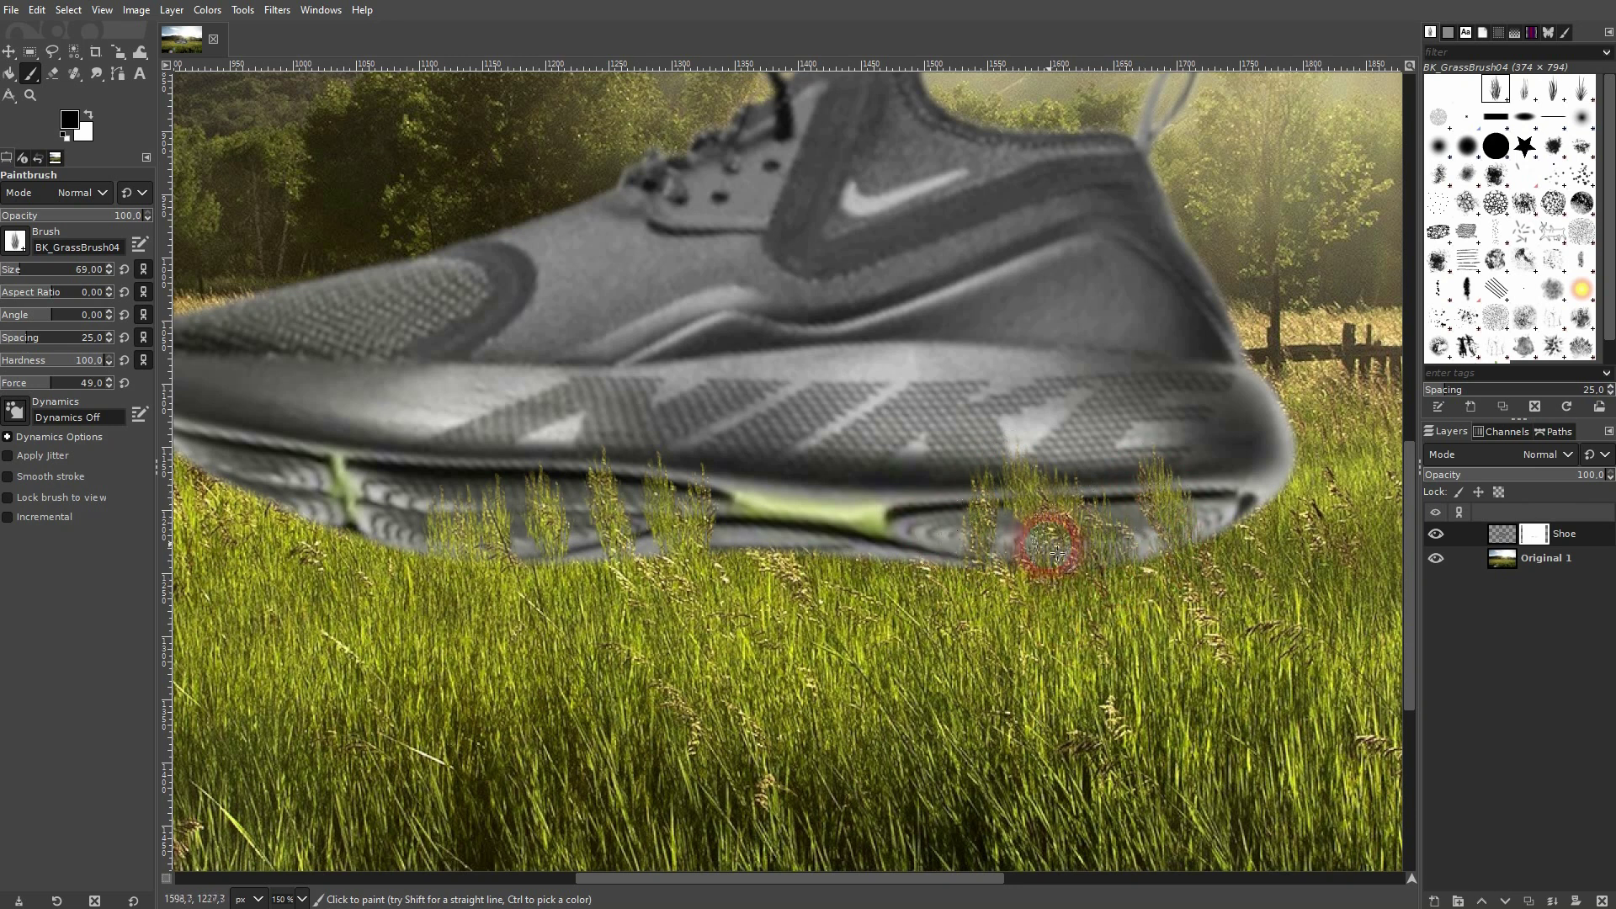
pyautogui.click(1003, 548)
pyautogui.click(1226, 541)
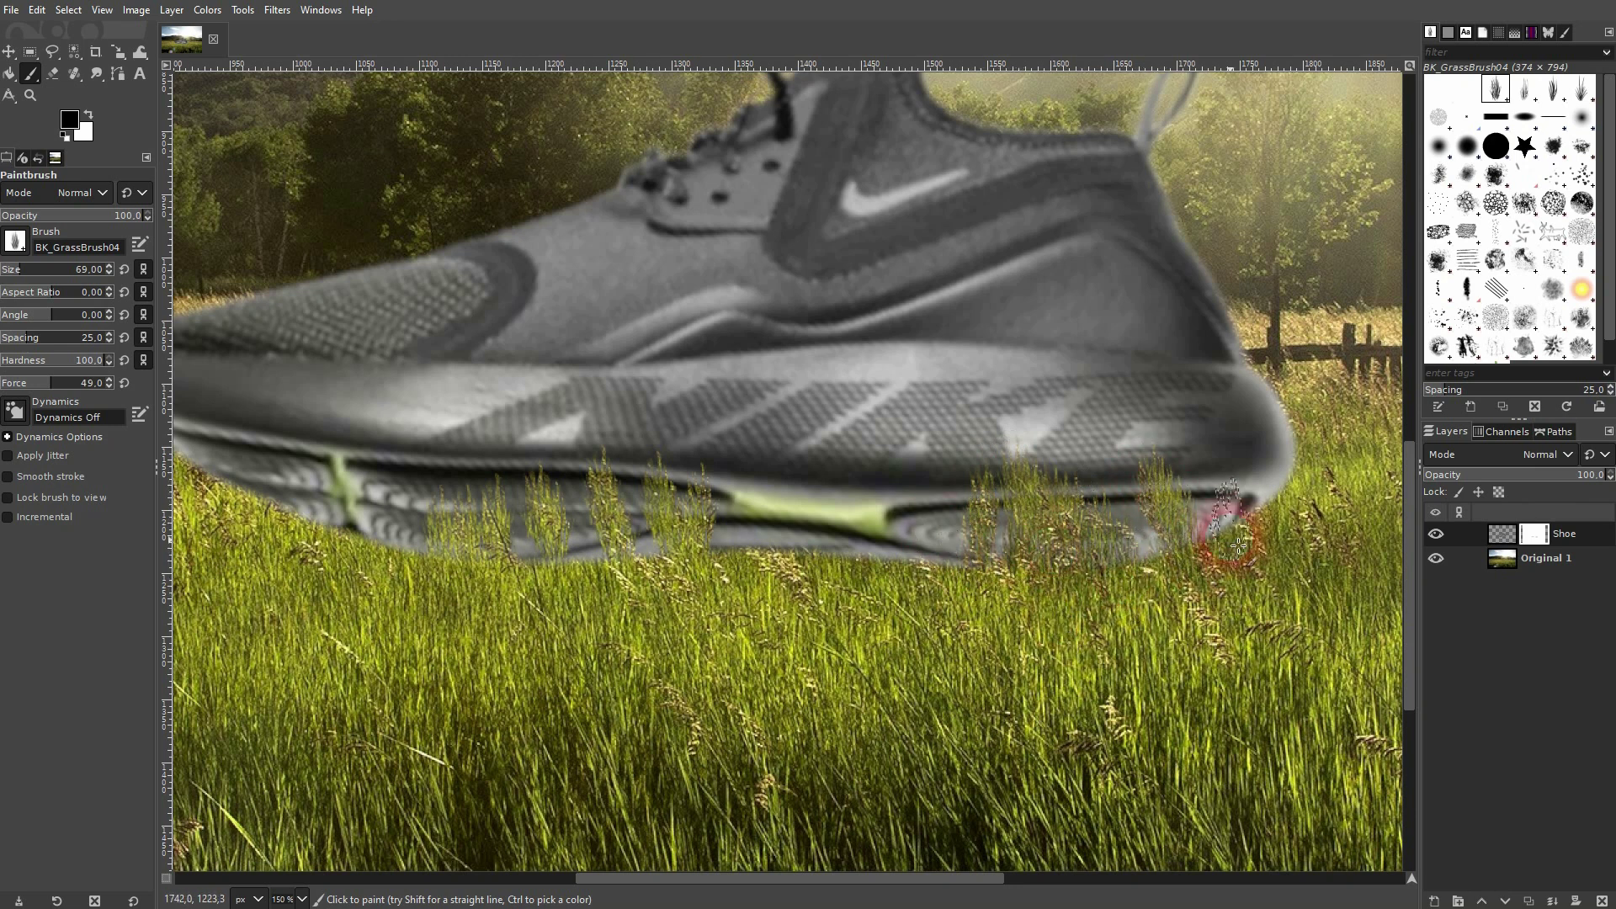
pyautogui.click(1254, 478)
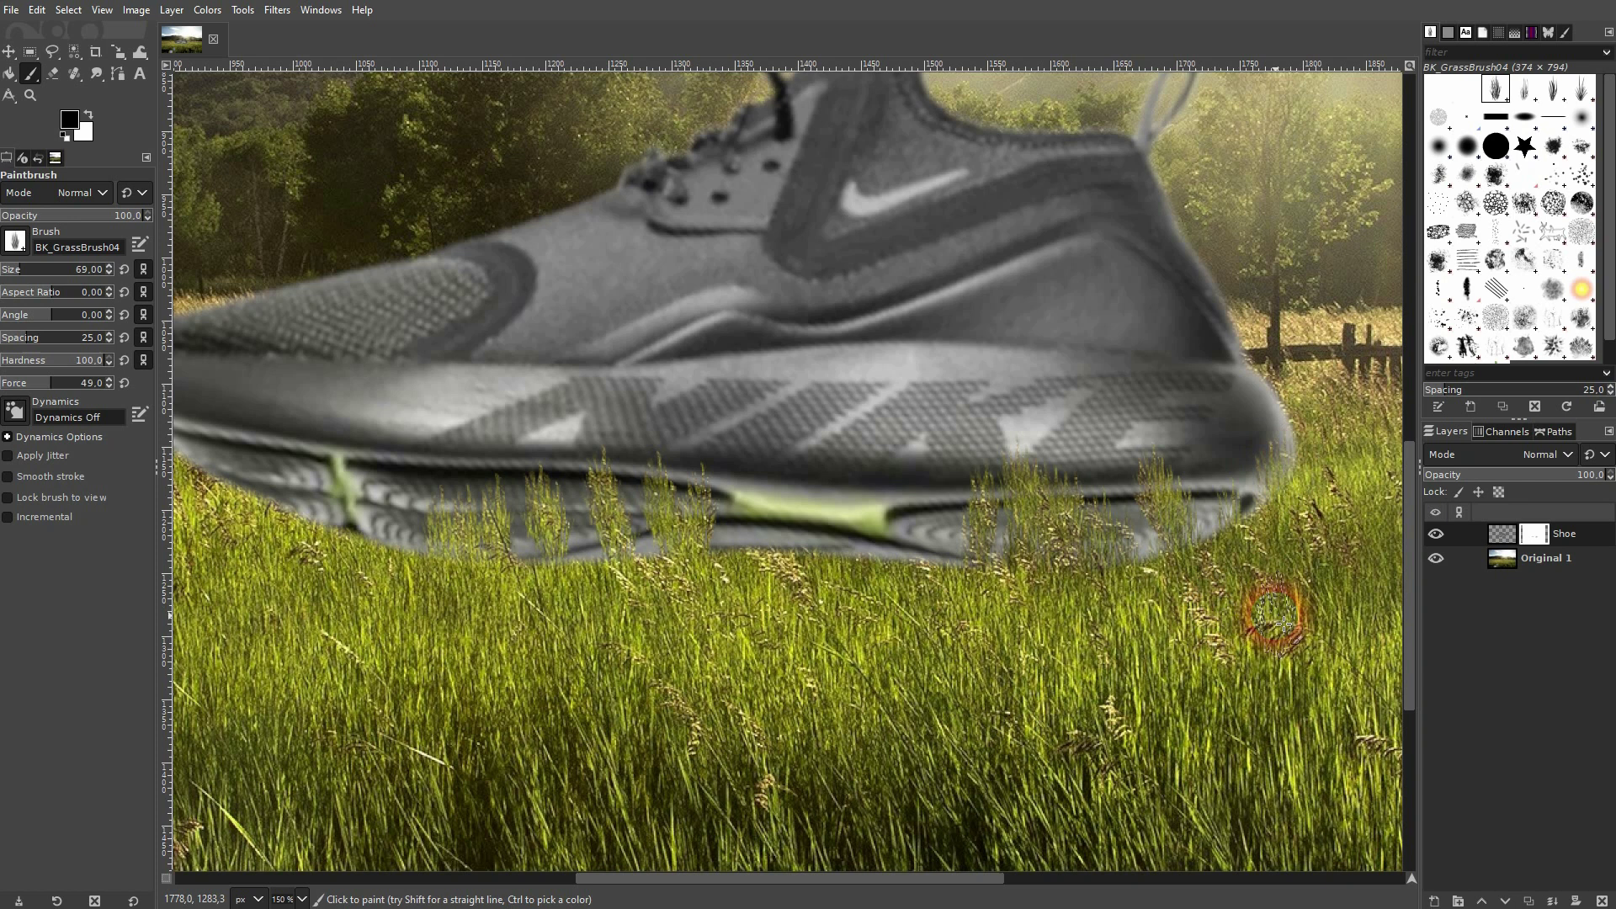
# Step: Reselect the Shoe layer and add grass tufts over the sole's middle, lower edge and heel
pyautogui.click(1504, 535)
pyautogui.click(851, 462)
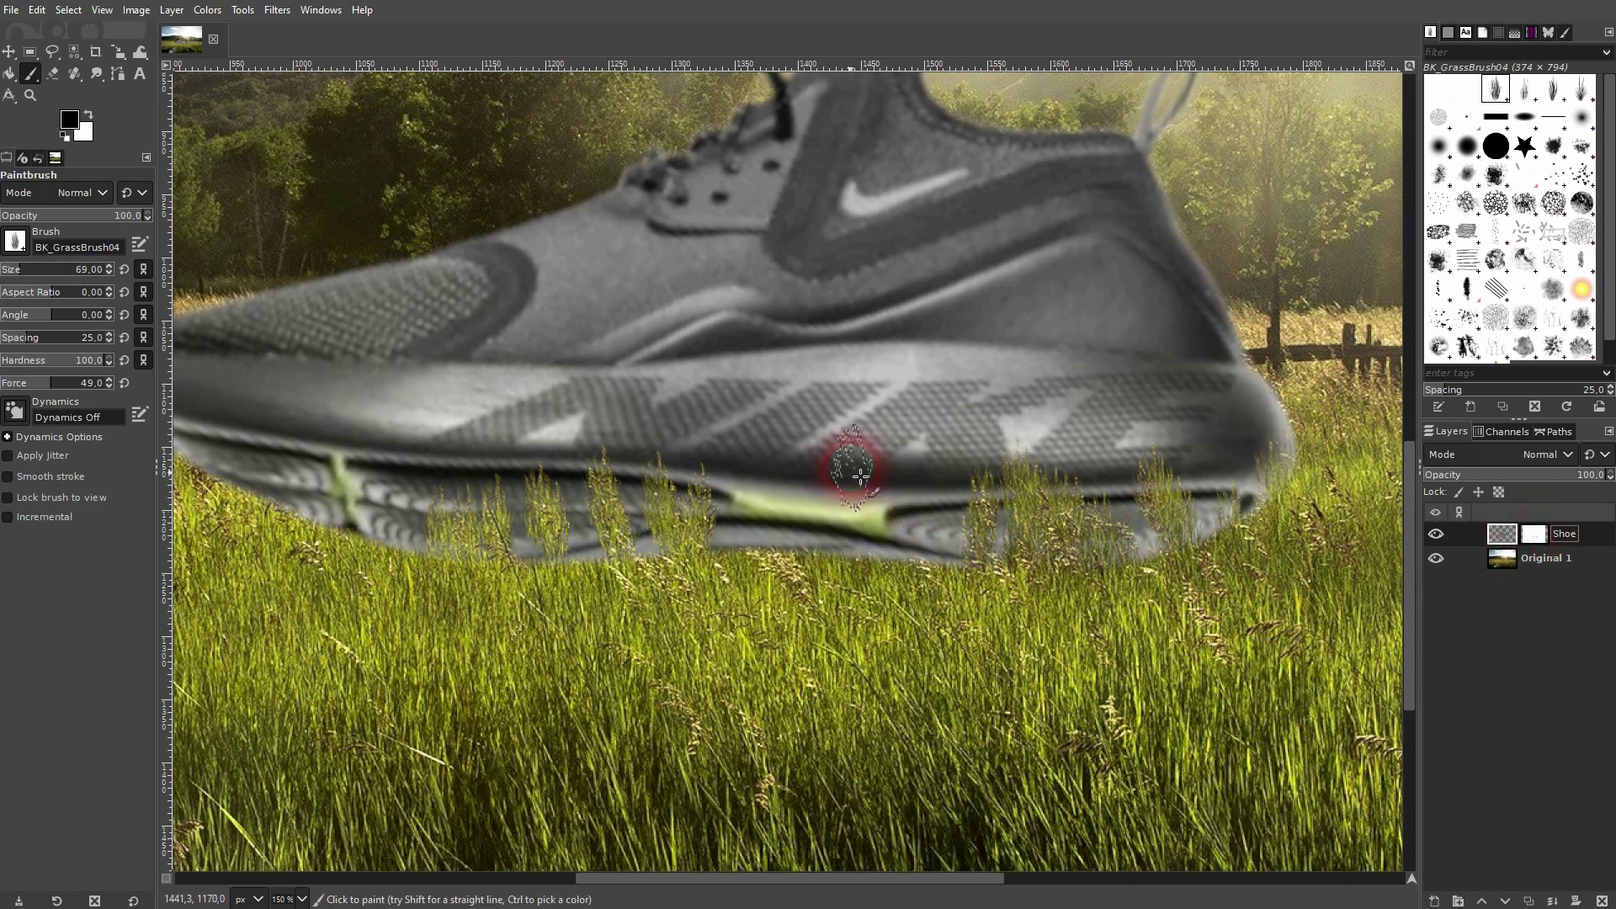
pyautogui.click(876, 516)
pyautogui.click(1067, 468)
pyautogui.click(1067, 506)
pyautogui.click(1162, 503)
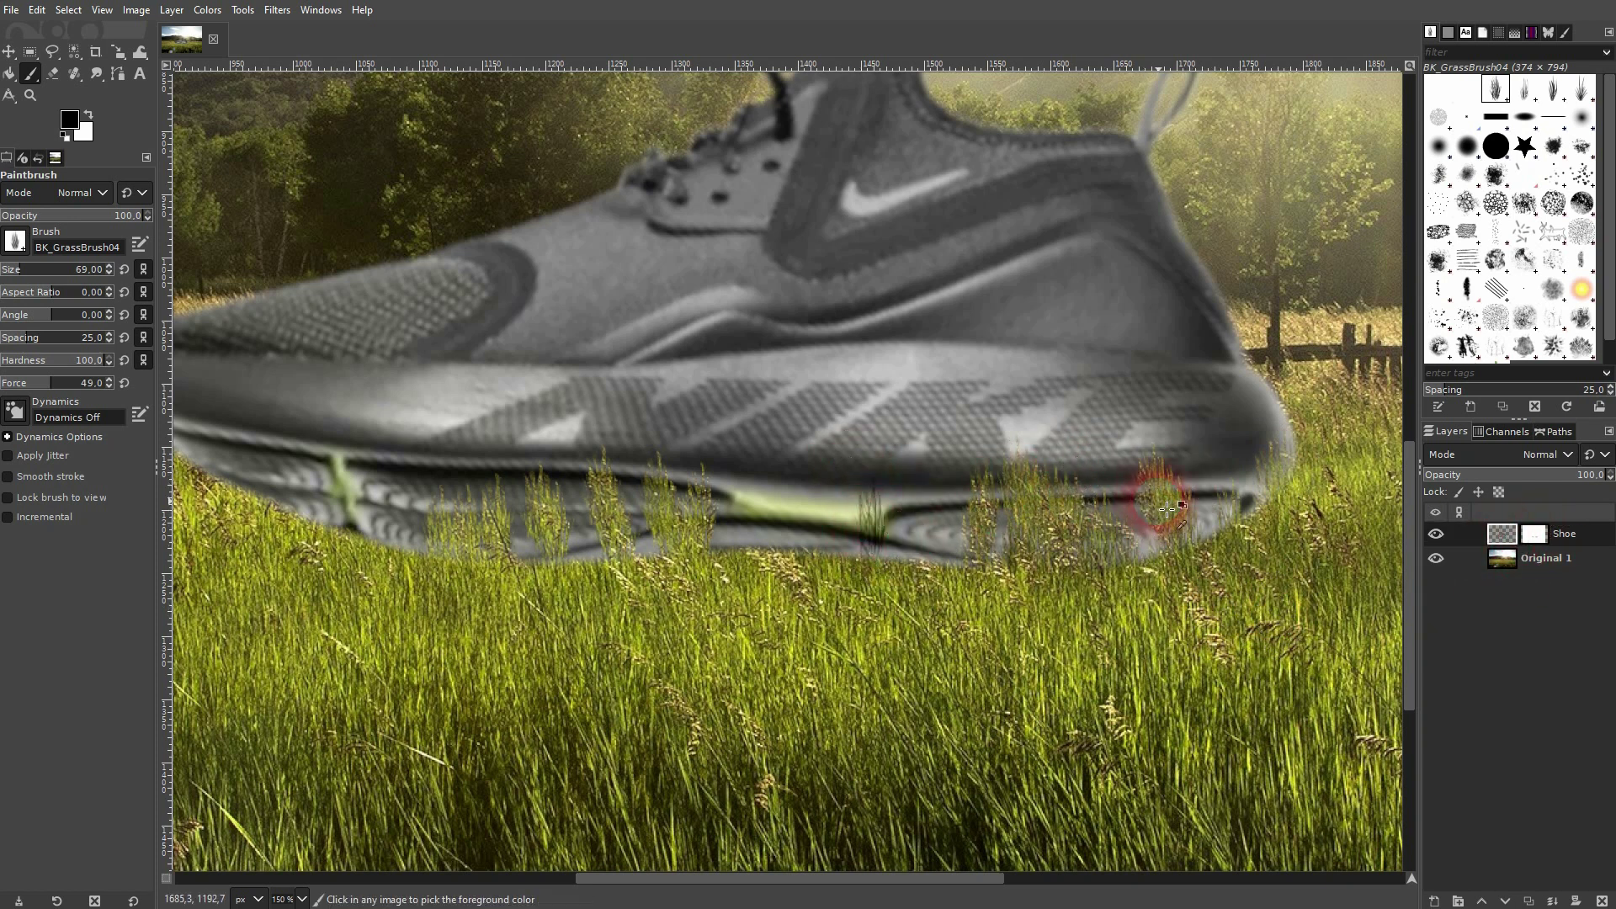
pyautogui.click(1502, 537)
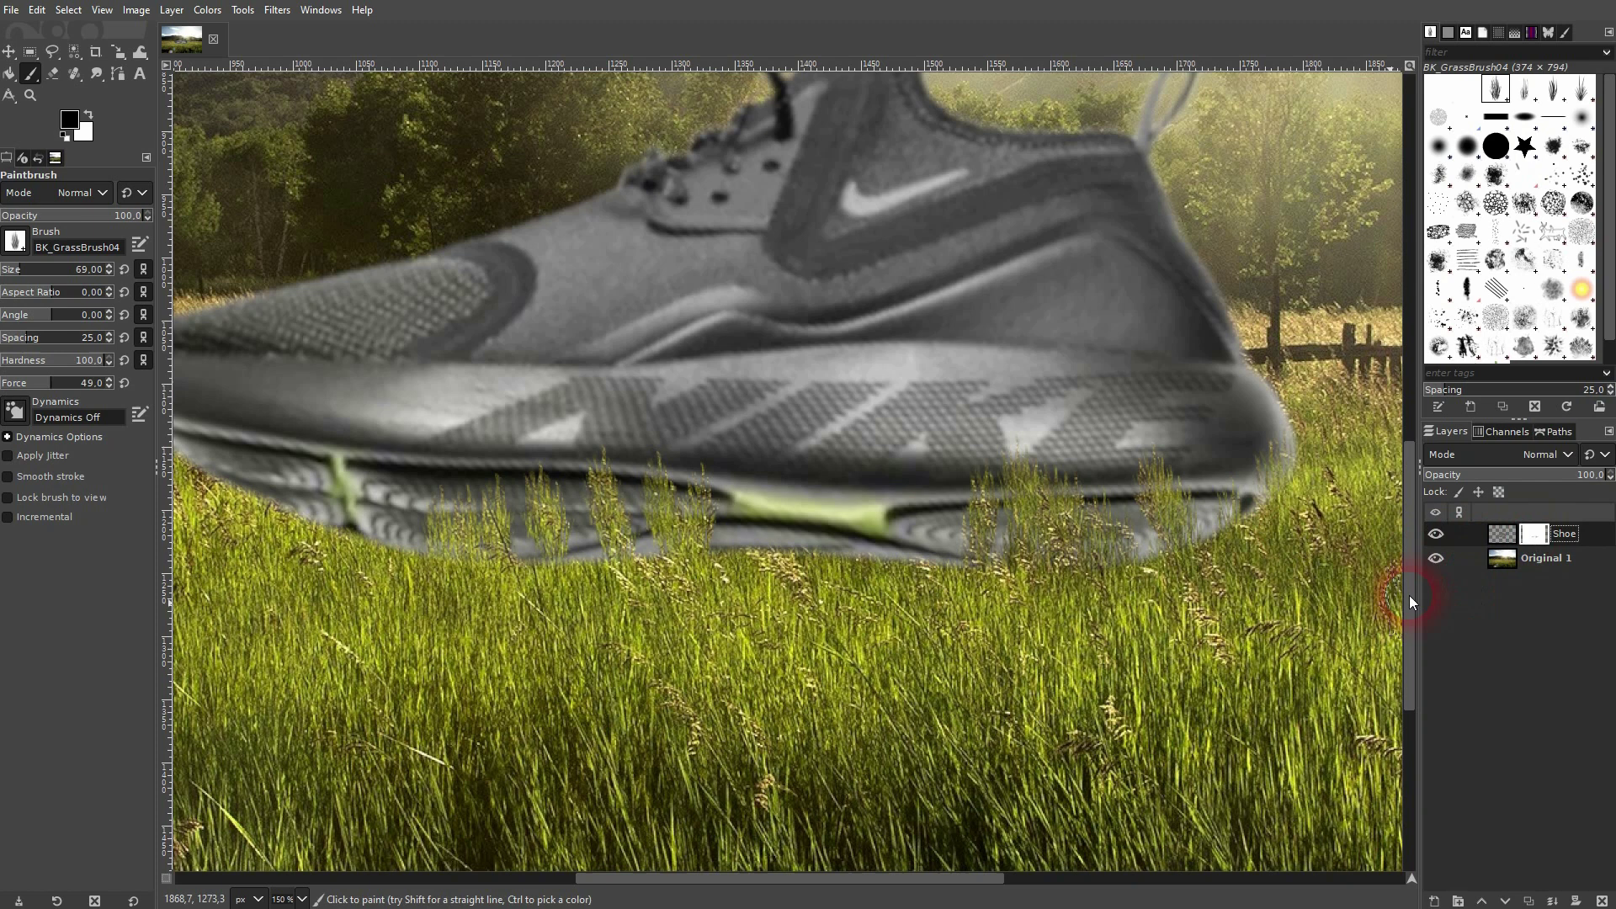
pyautogui.click(1228, 525)
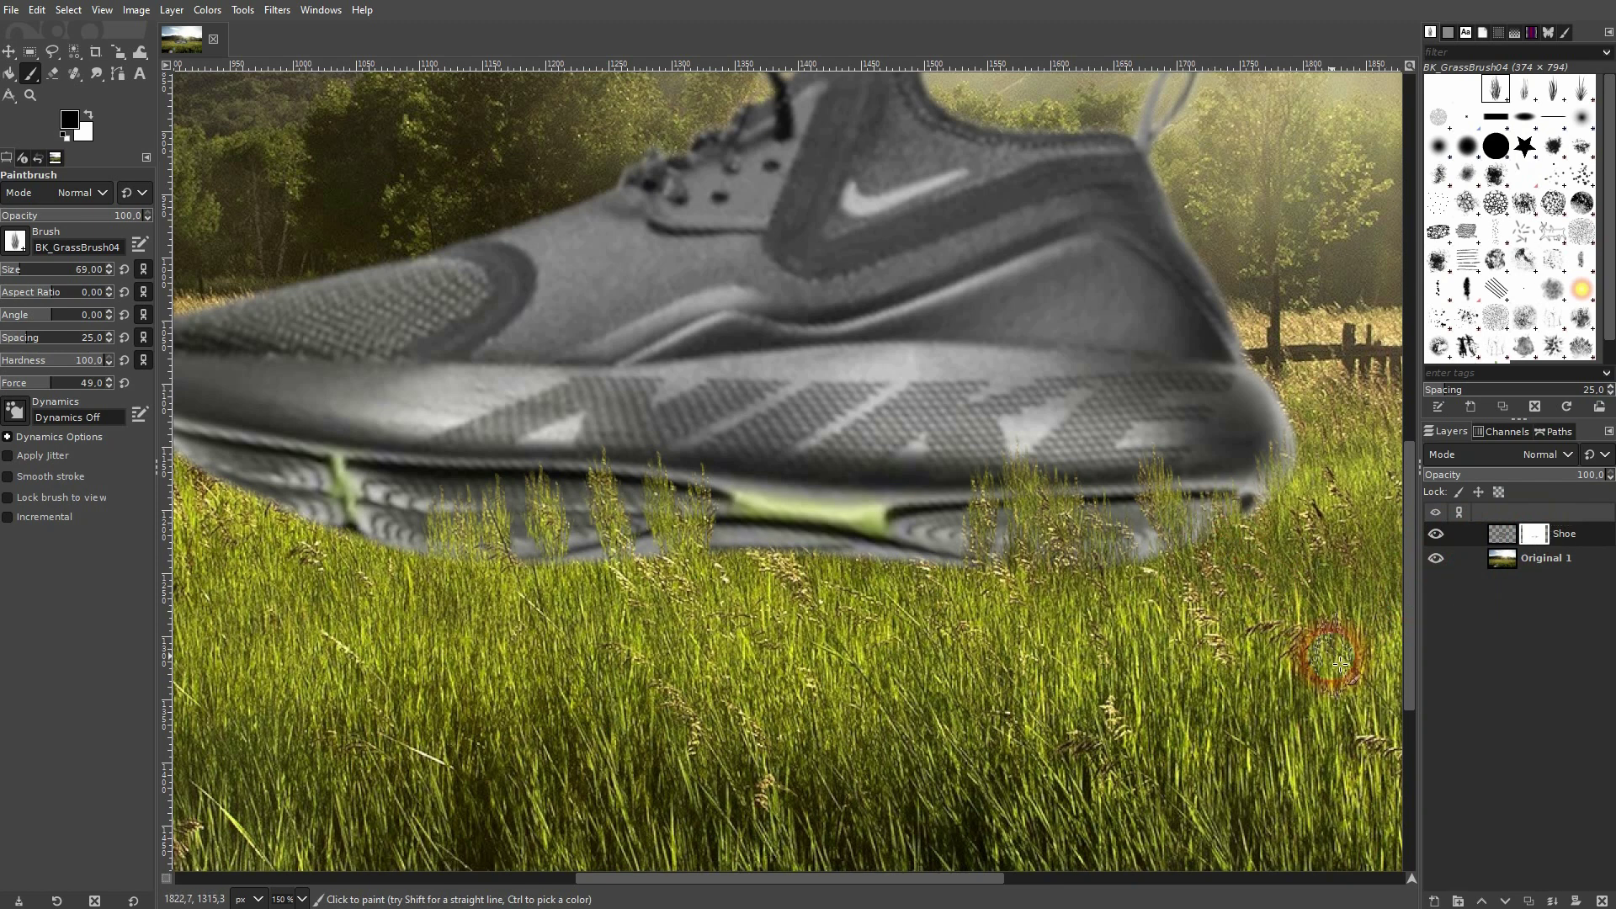
# Step: Switch the brush to BK_GrassBrush06 and bring the meadow photo browser window forward
pyautogui.scroll(-4, 963, 595)
pyautogui.scroll(3, 938, 633)
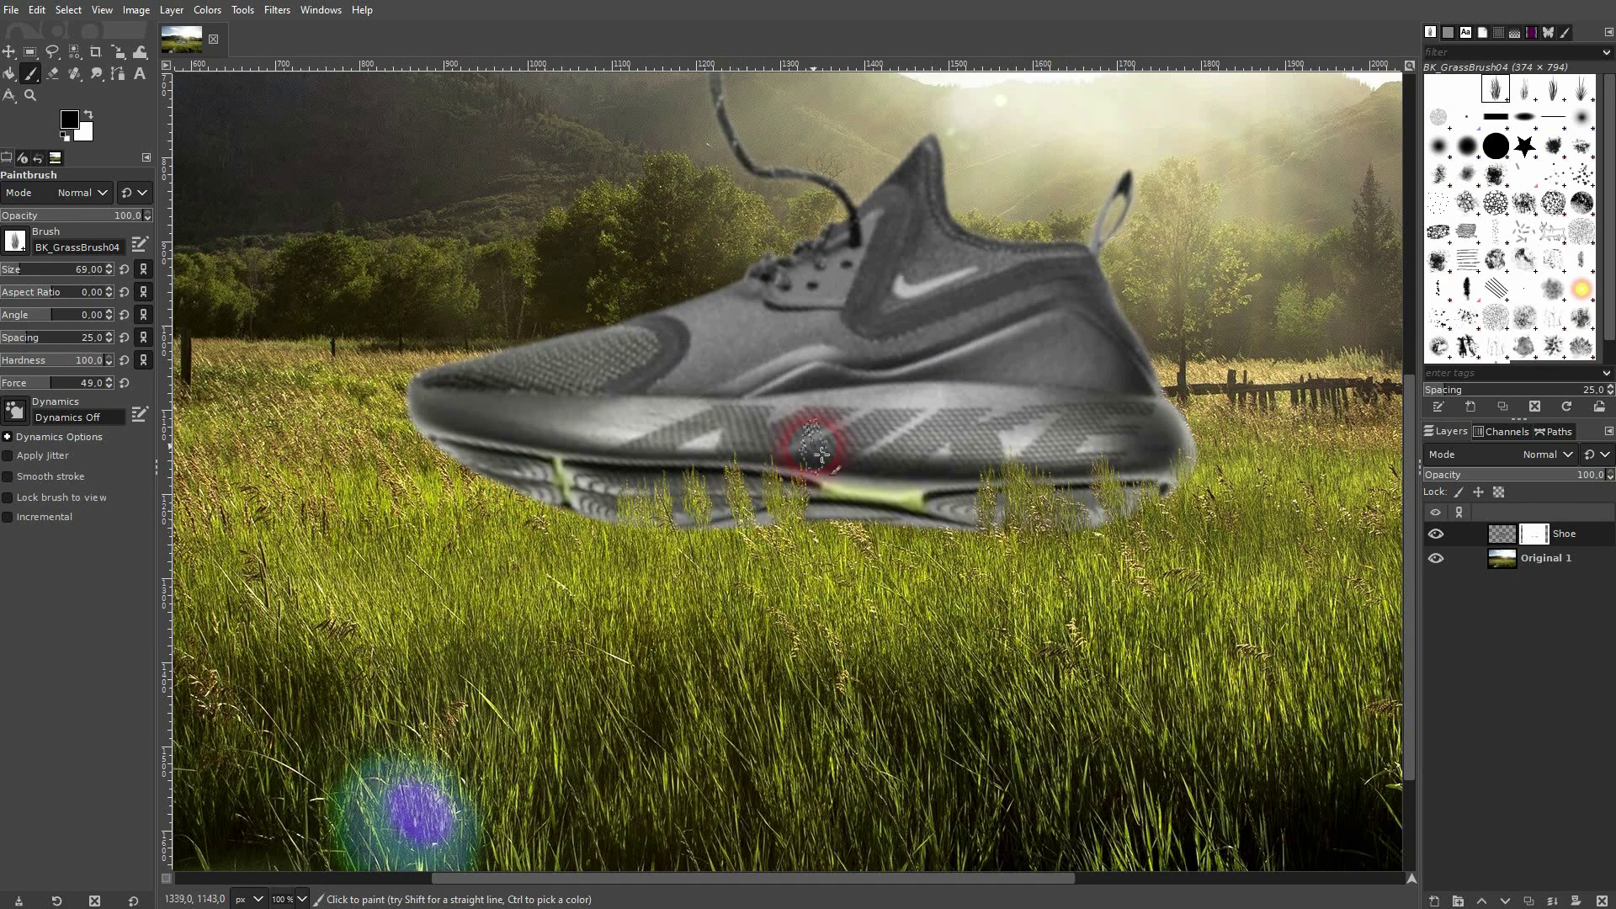
pyautogui.click(1525, 87)
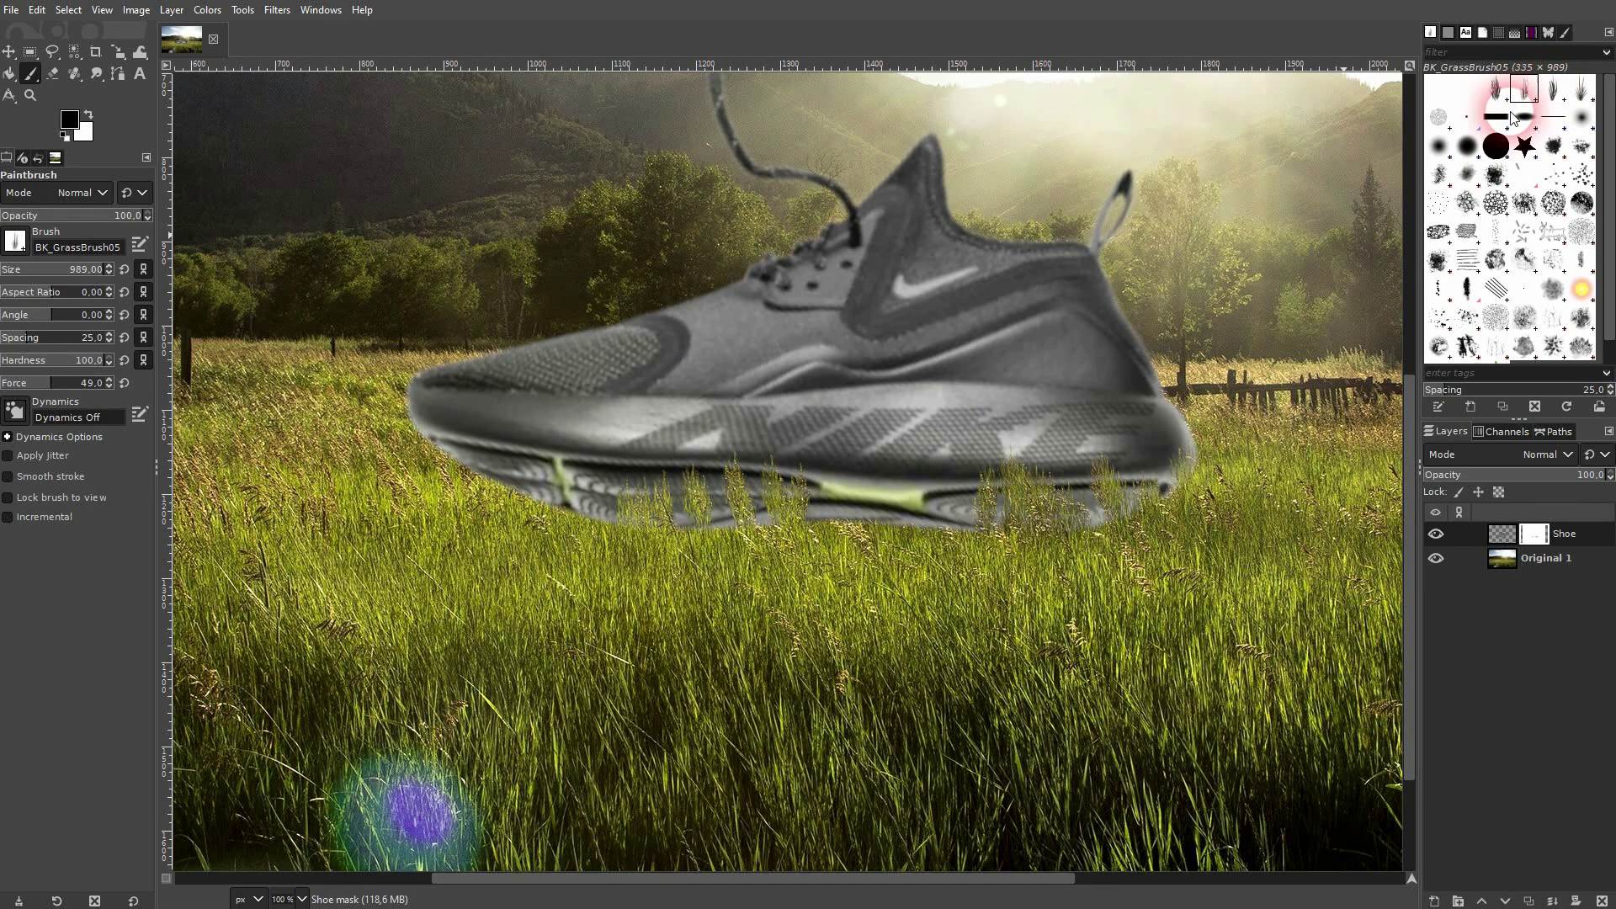
pyautogui.click(1554, 87)
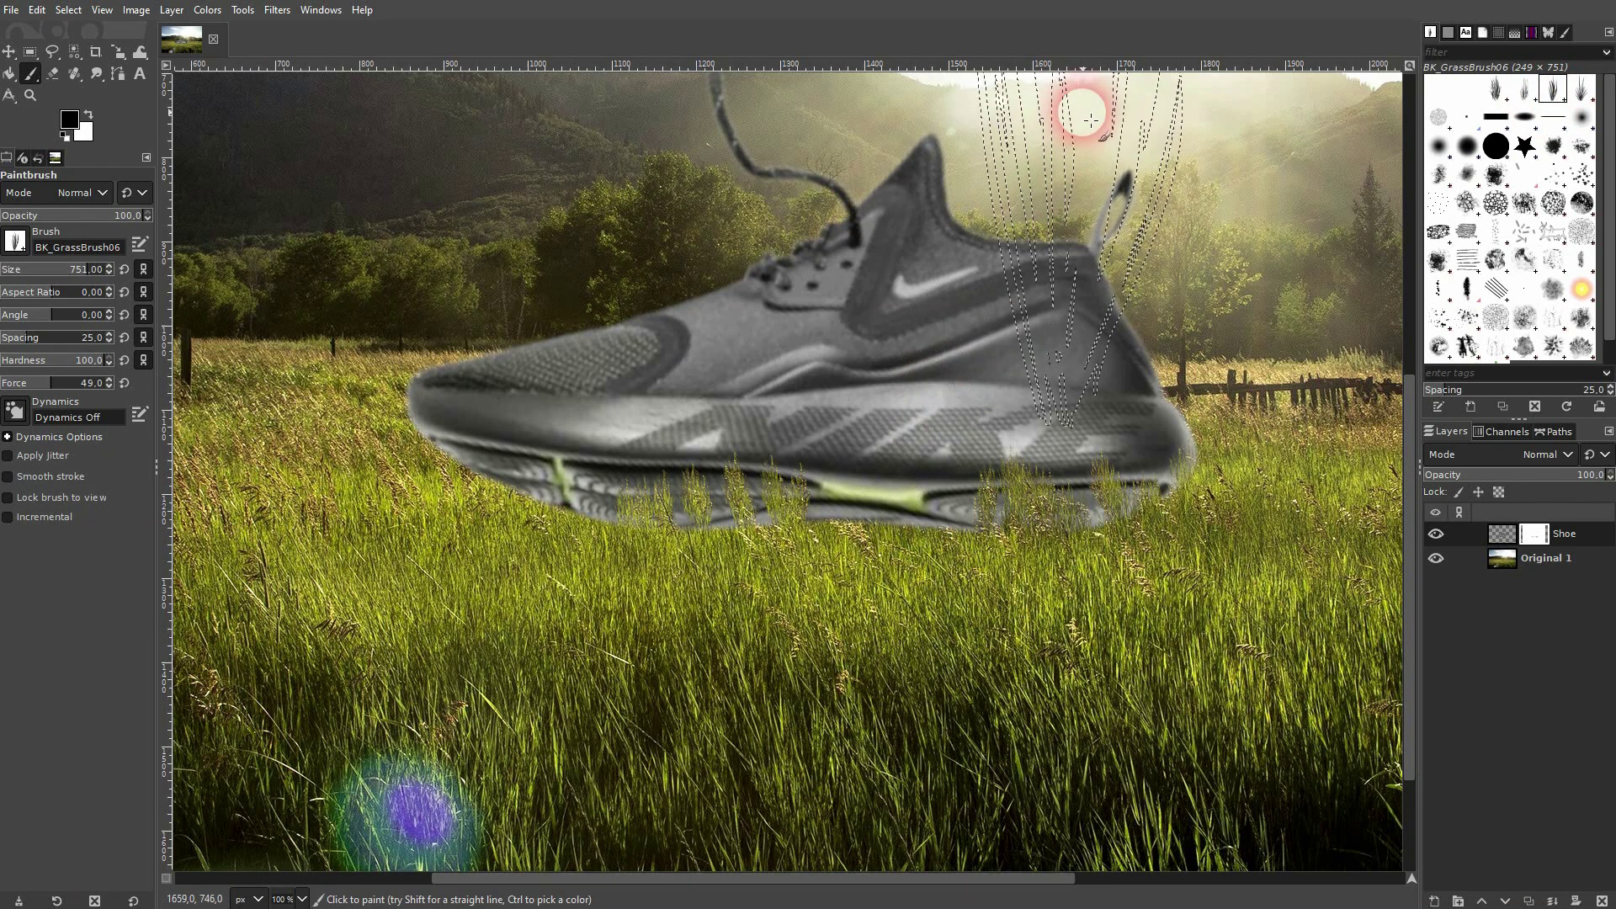
pyautogui.hotkey('alt', 'Tab')
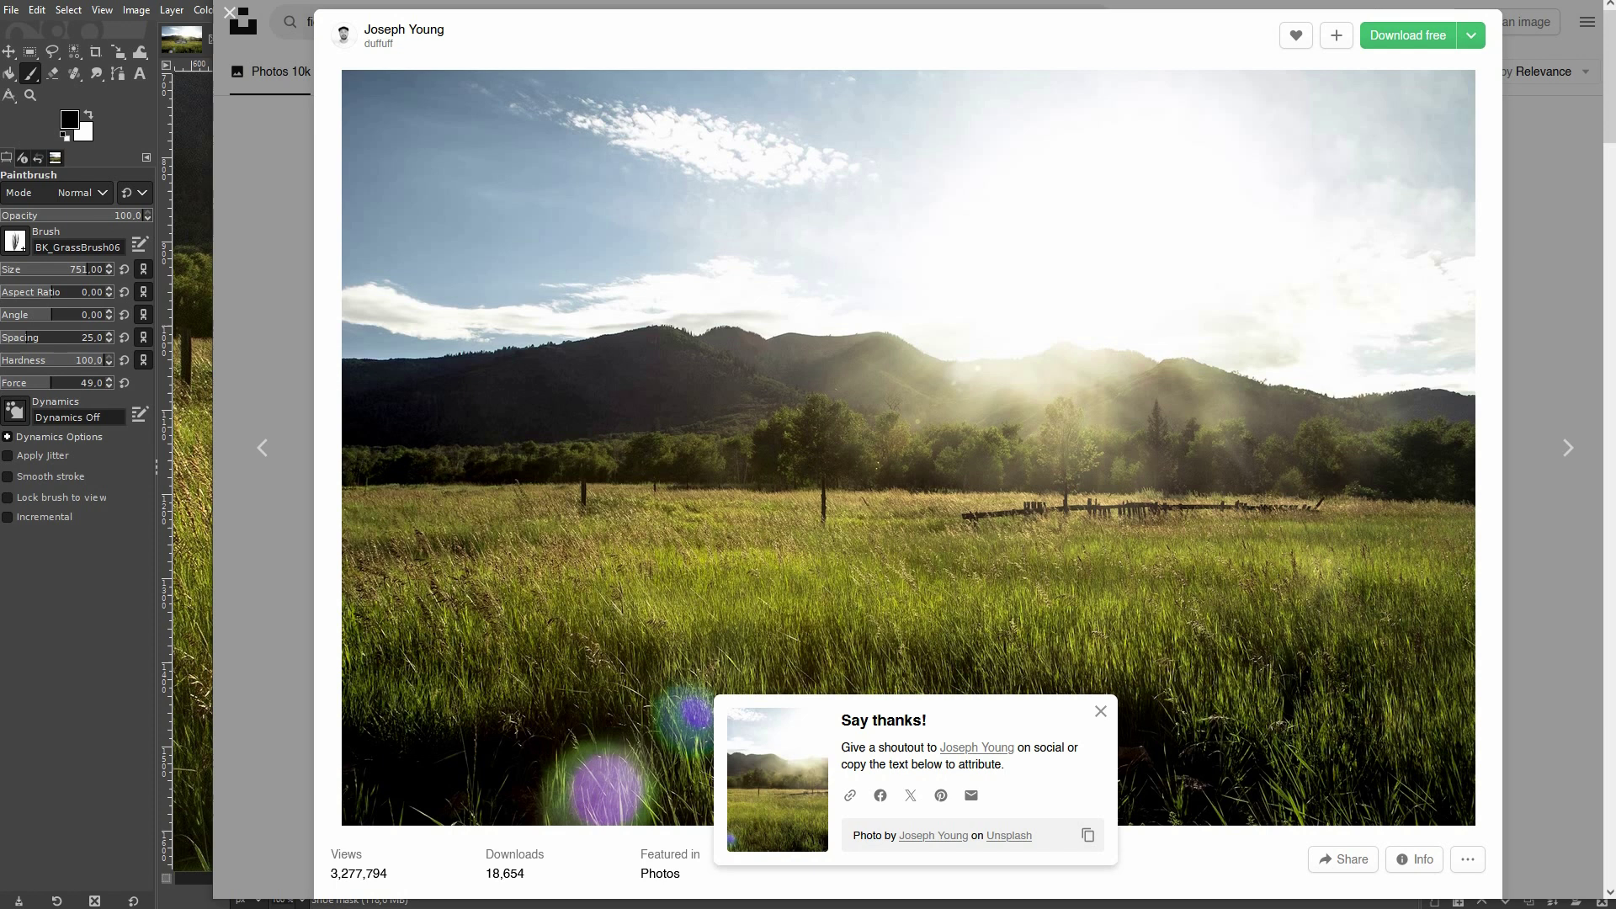
# Step: Switch to the DeviantArt 'Gimp Grass Brushes' page previewing seven grass brushes
pyautogui.hotkey('ctrl', 'Tab')
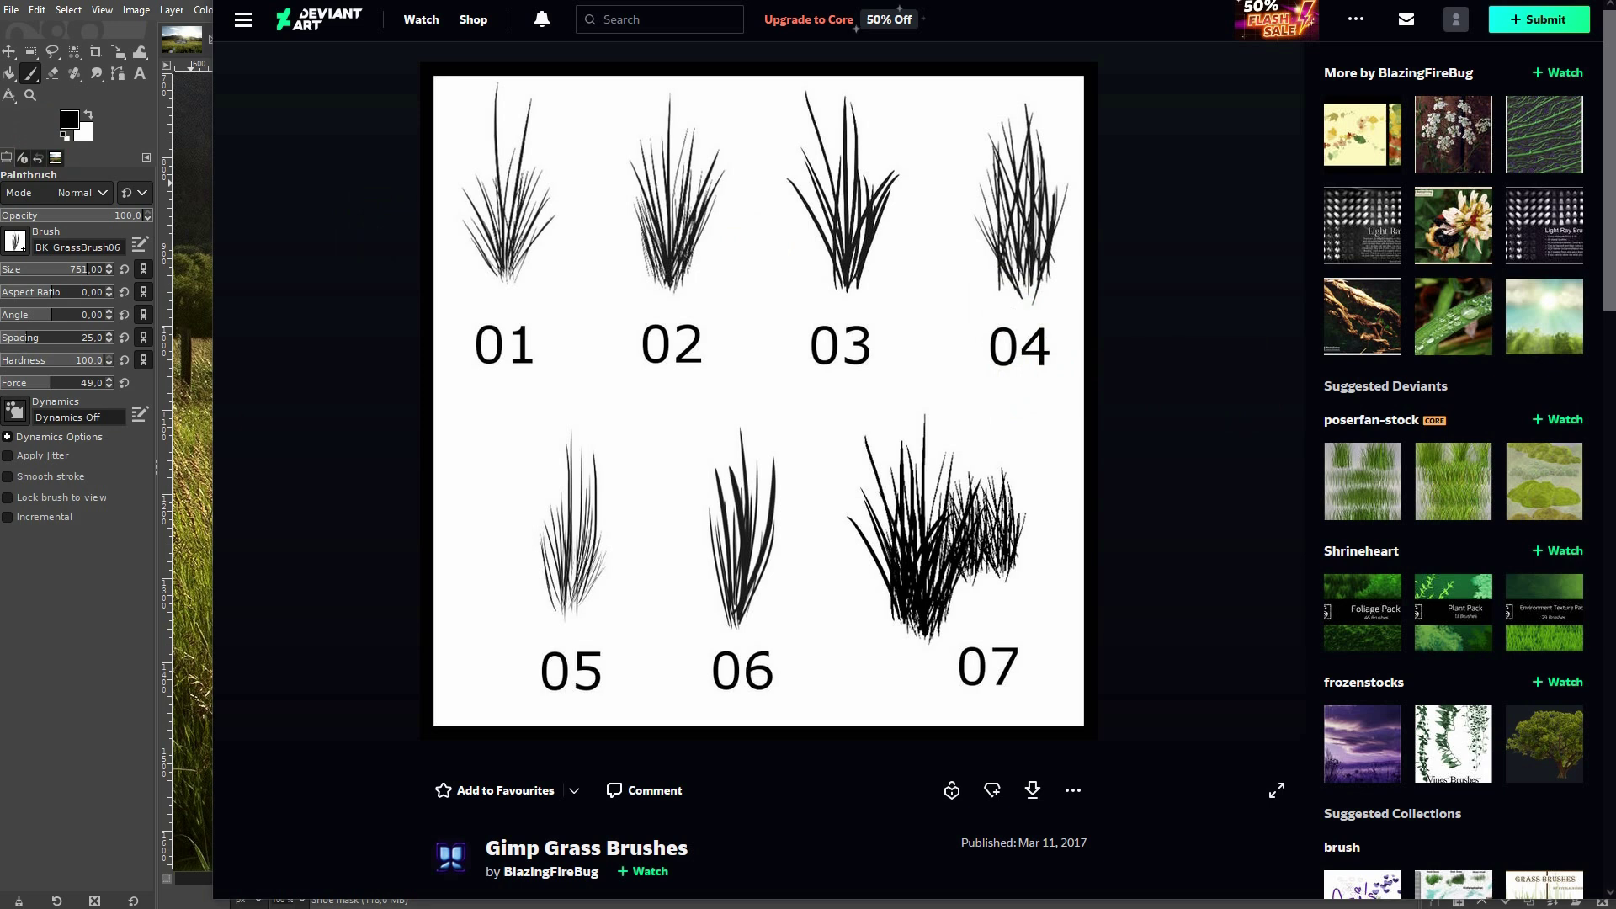
# Step: Extract the grass brushes zip and open BK_Resources_GrassBrushes_10Mar2017 > Brushes
pyautogui.click(112, 378)
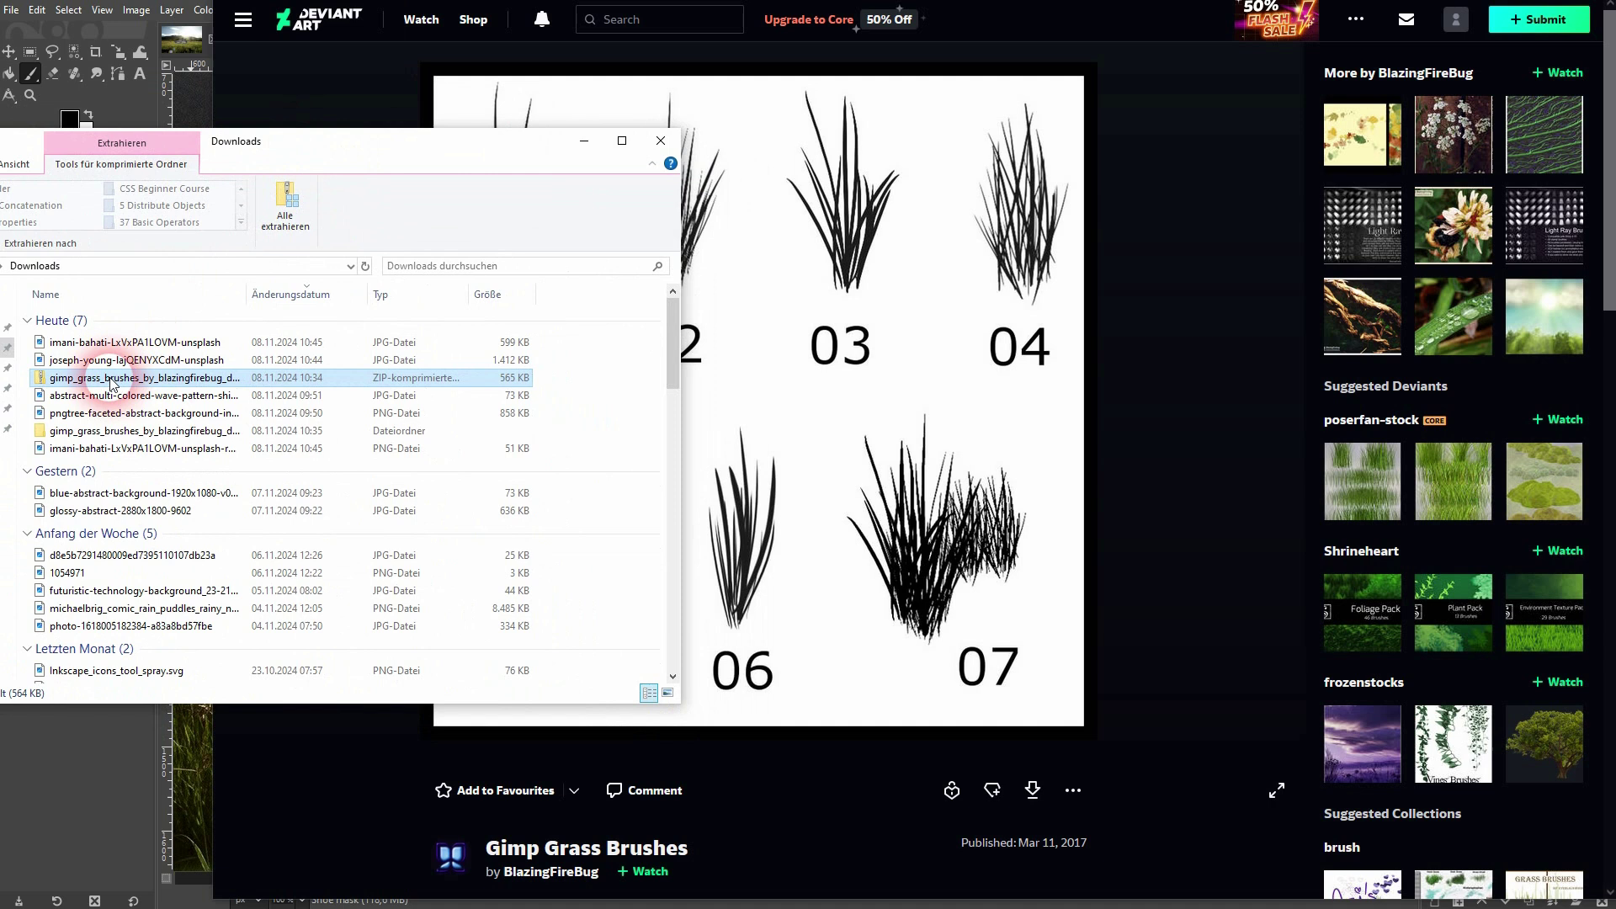
pyautogui.click(287, 208)
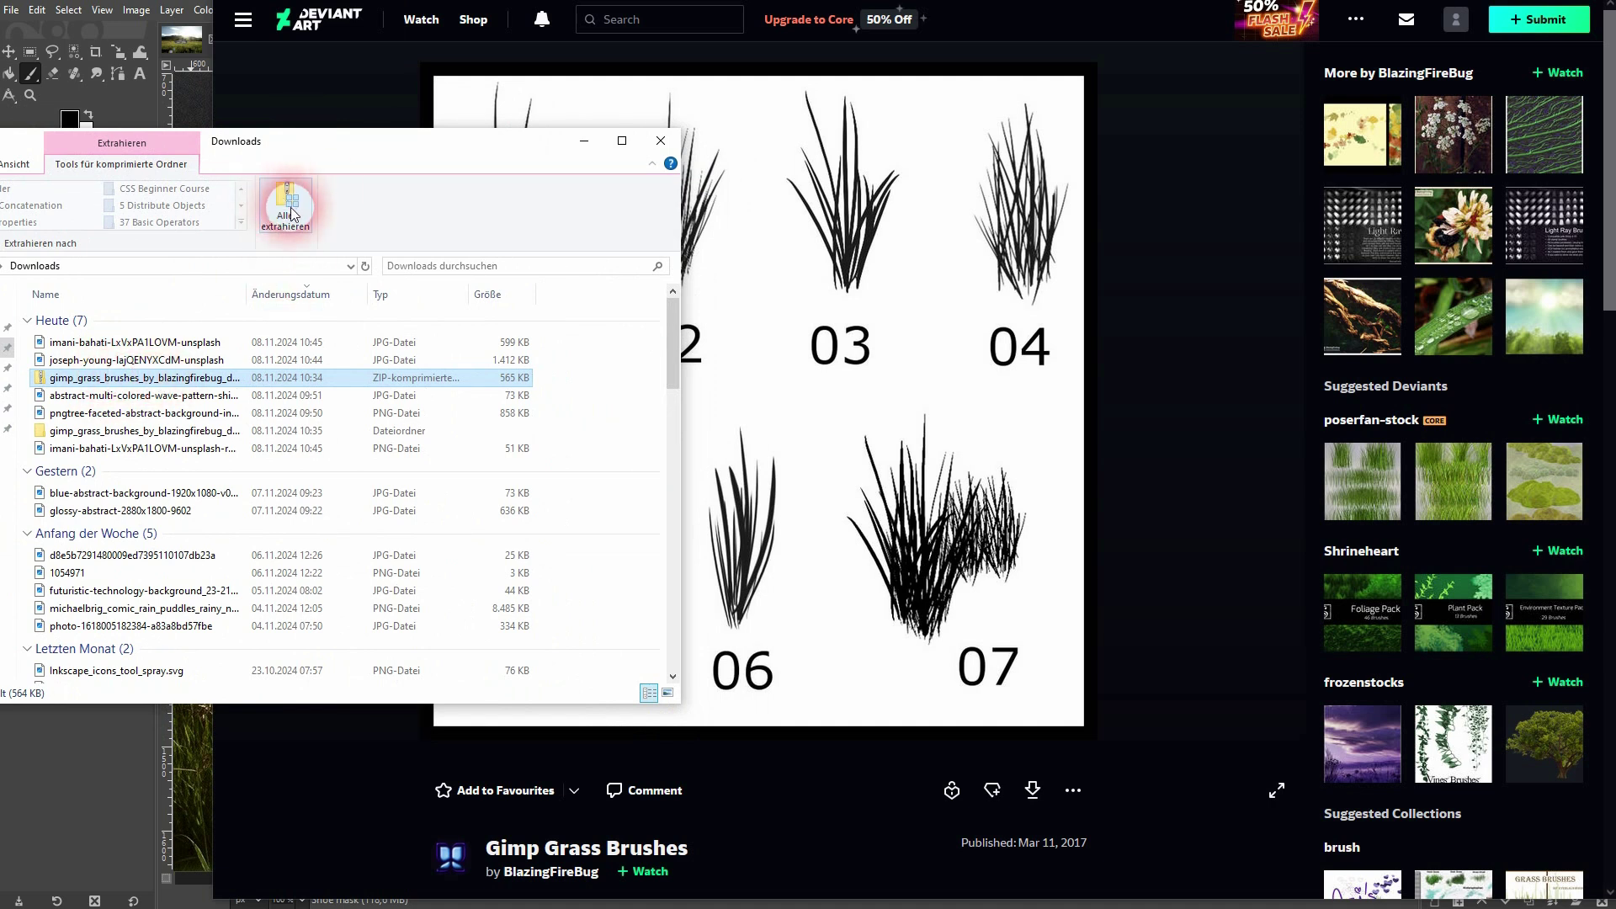
pyautogui.click(107, 433)
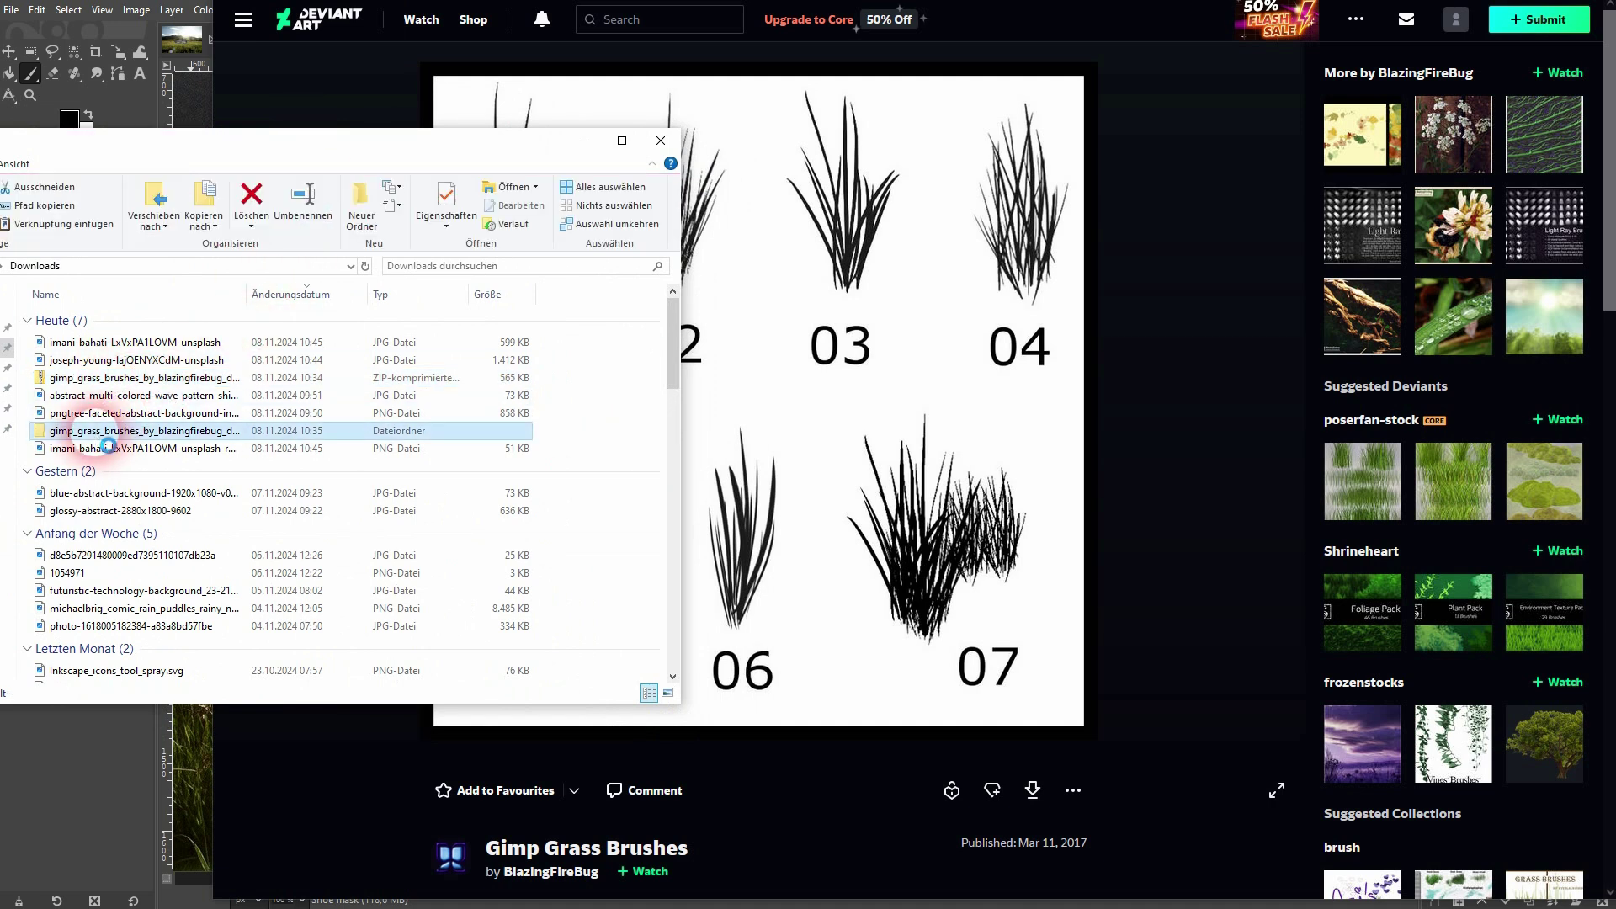
pyautogui.doubleClick(108, 446)
pyautogui.click(82, 324)
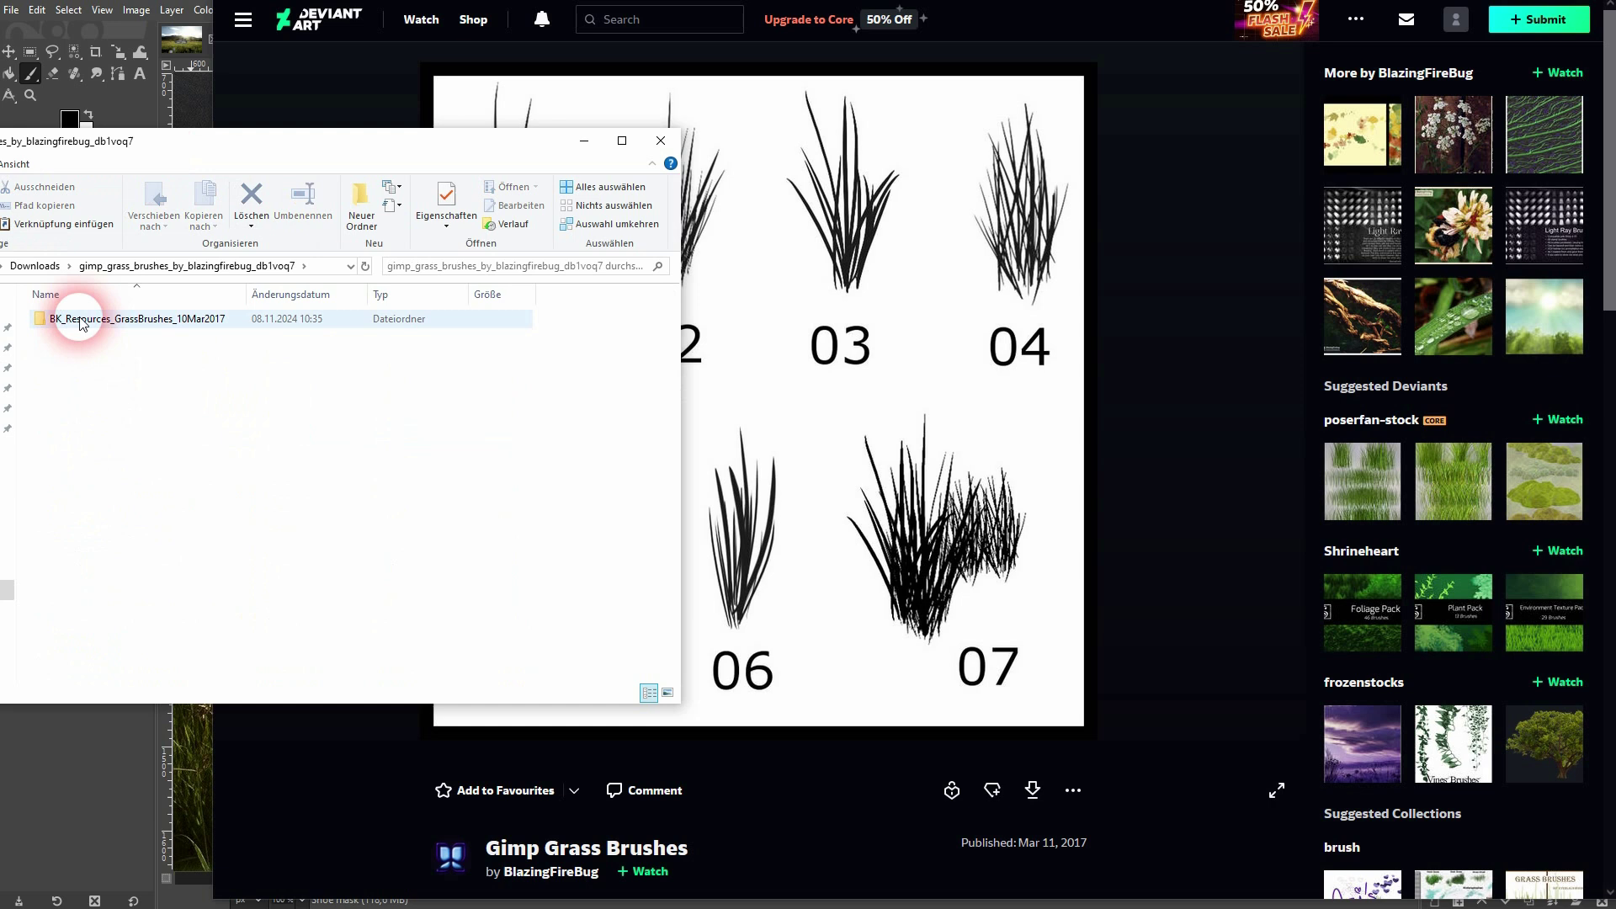
pyautogui.doubleClick(82, 324)
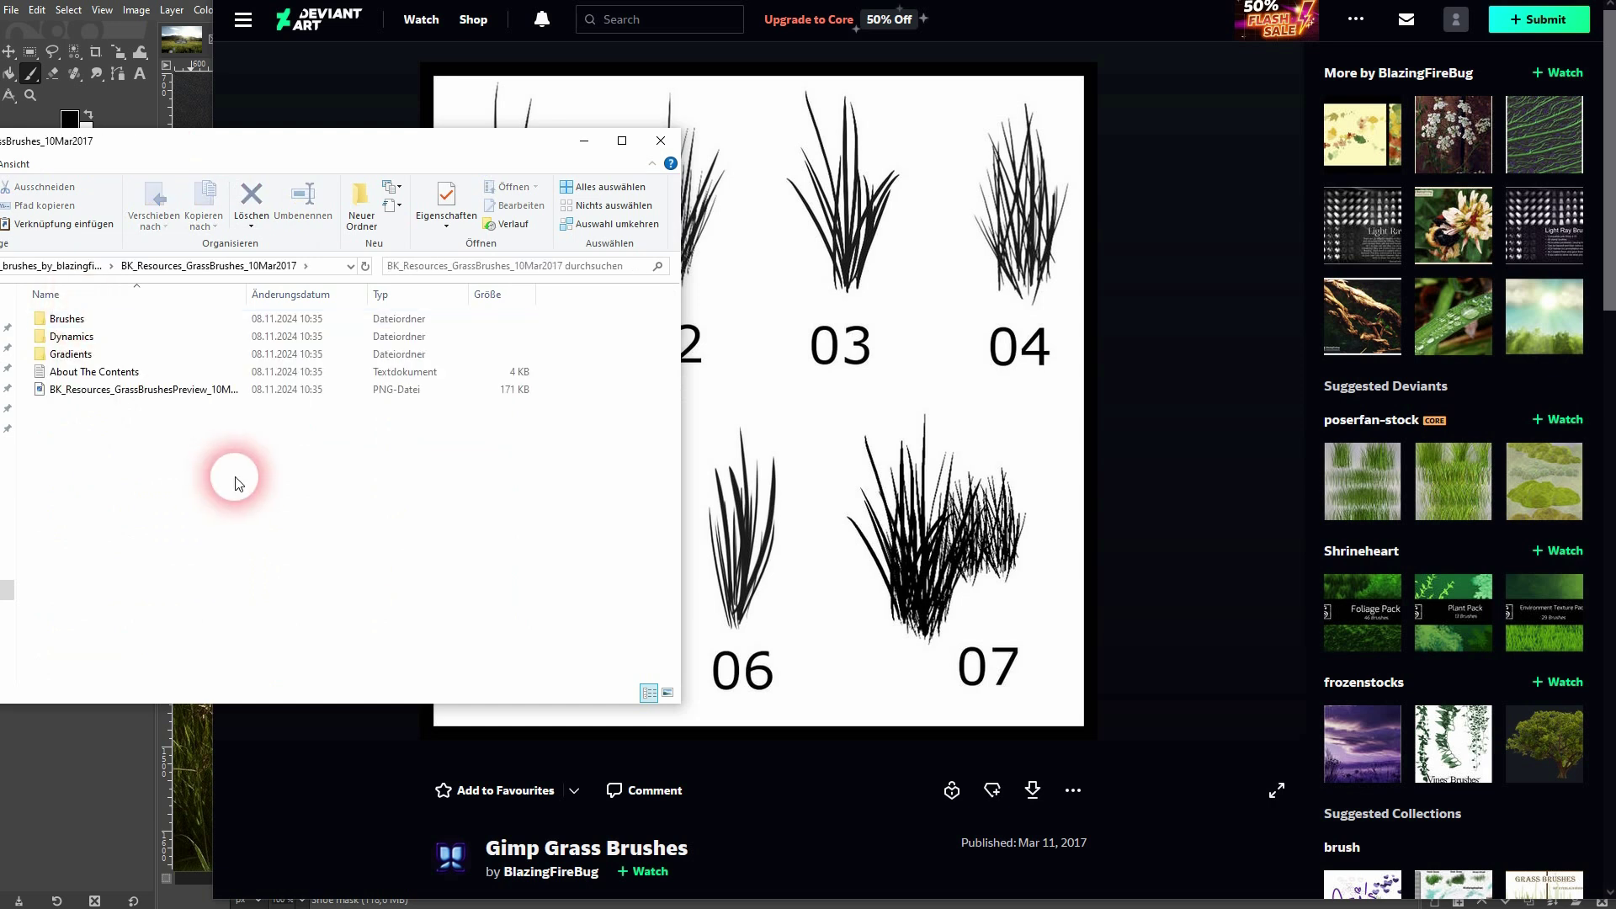
pyautogui.click(66, 322)
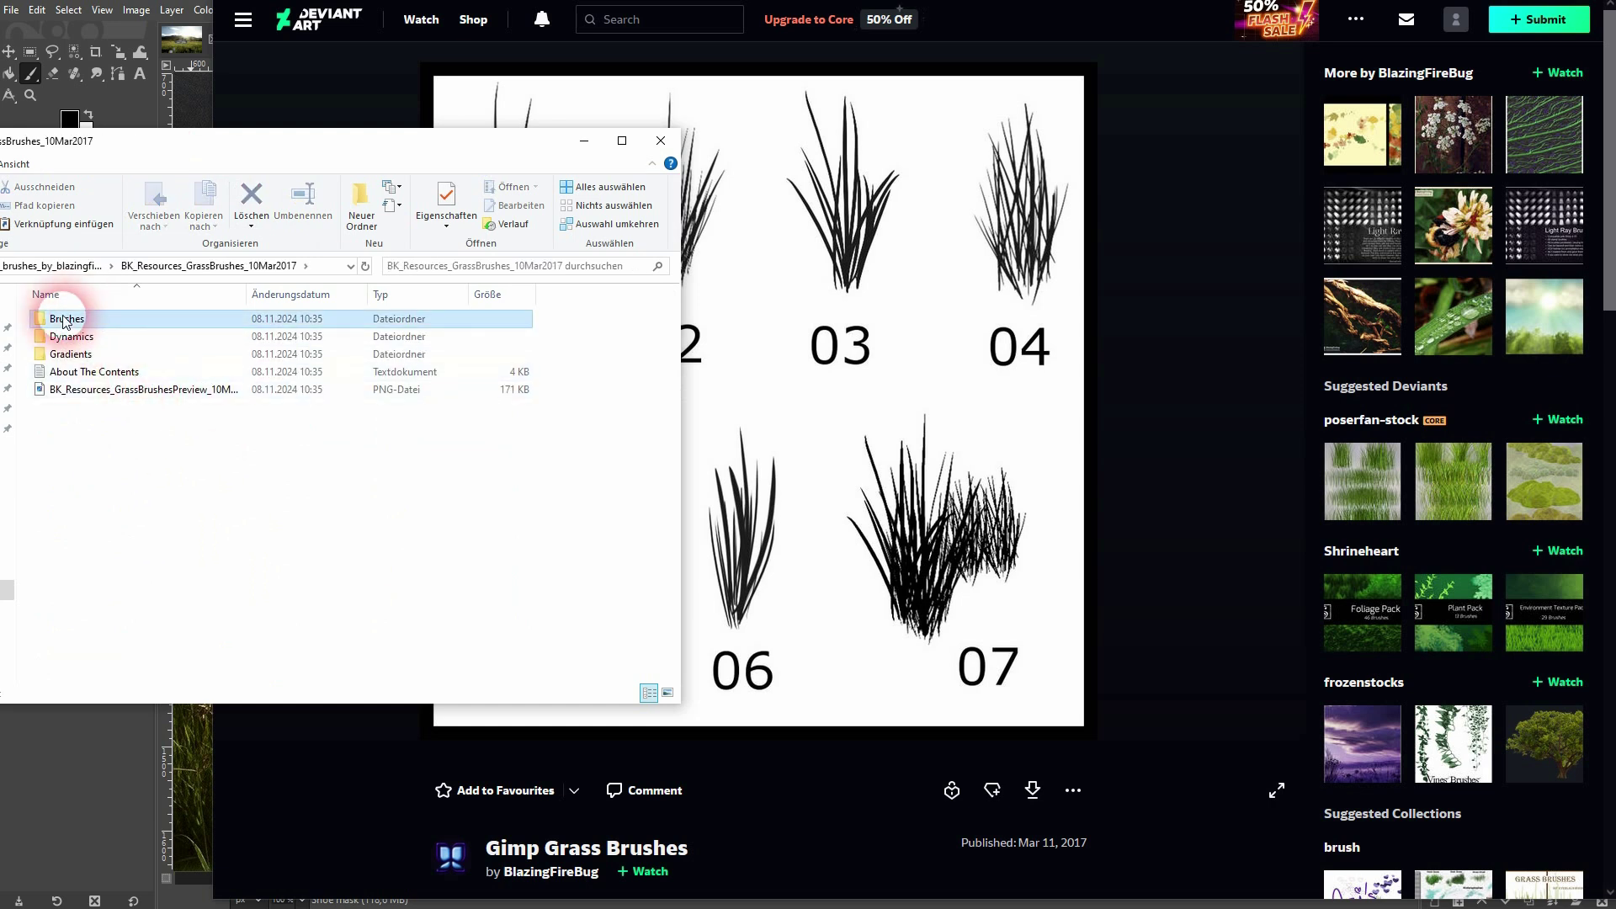
pyautogui.doubleClick(66, 322)
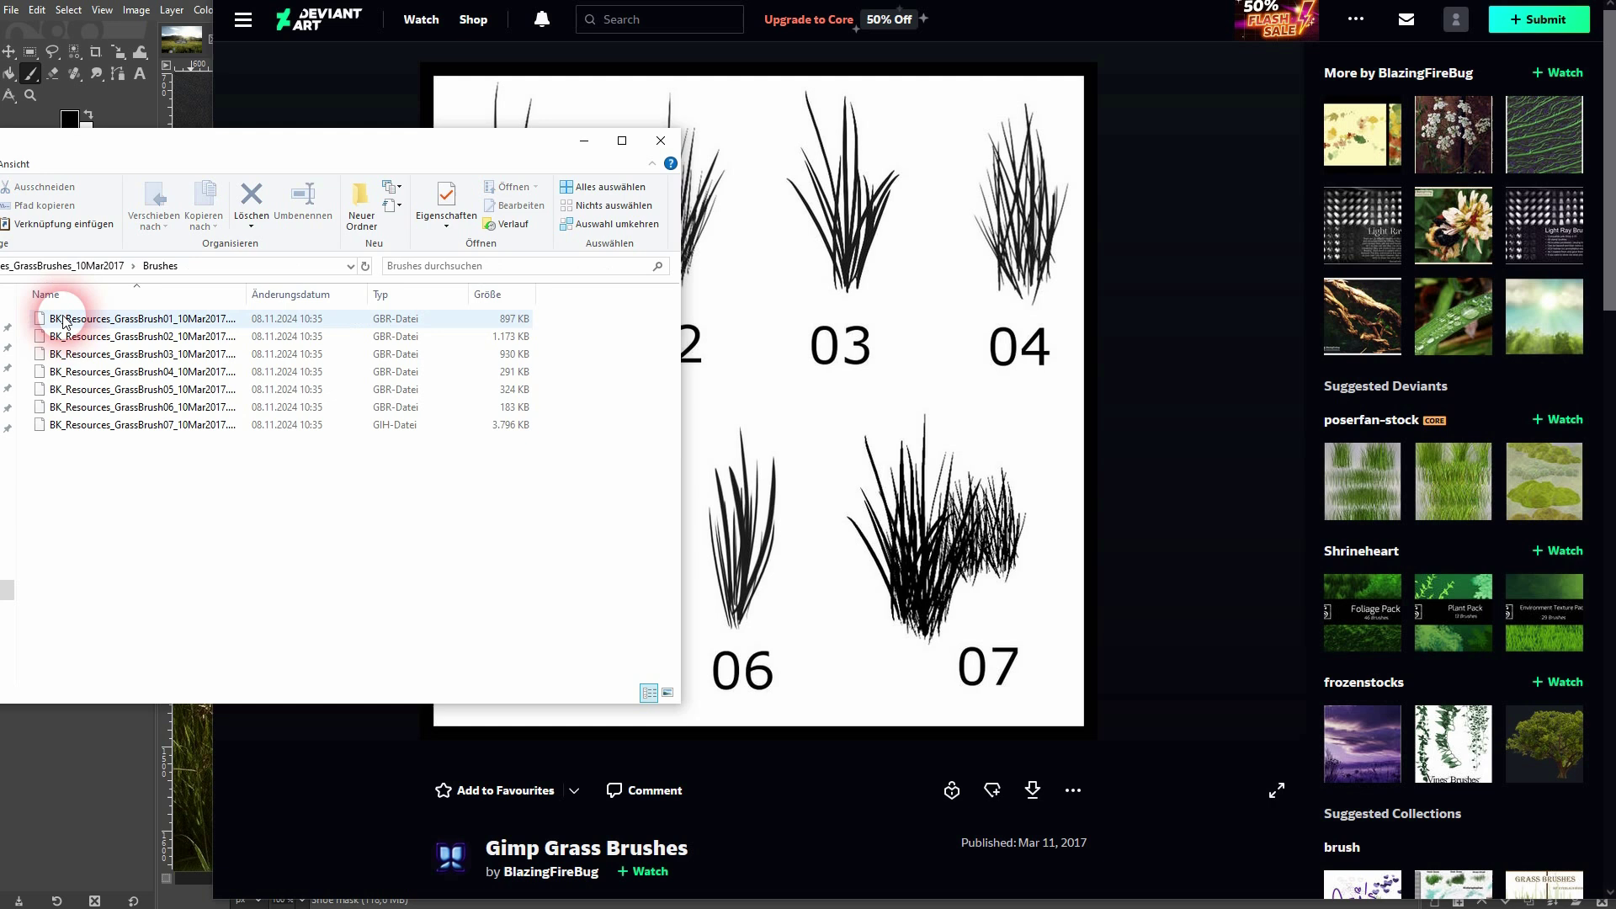
# Step: Select GrassBrush01–03 and copy them with Kopieren
pyautogui.moveTo(566, 317); pyautogui.dragTo(536, 352)
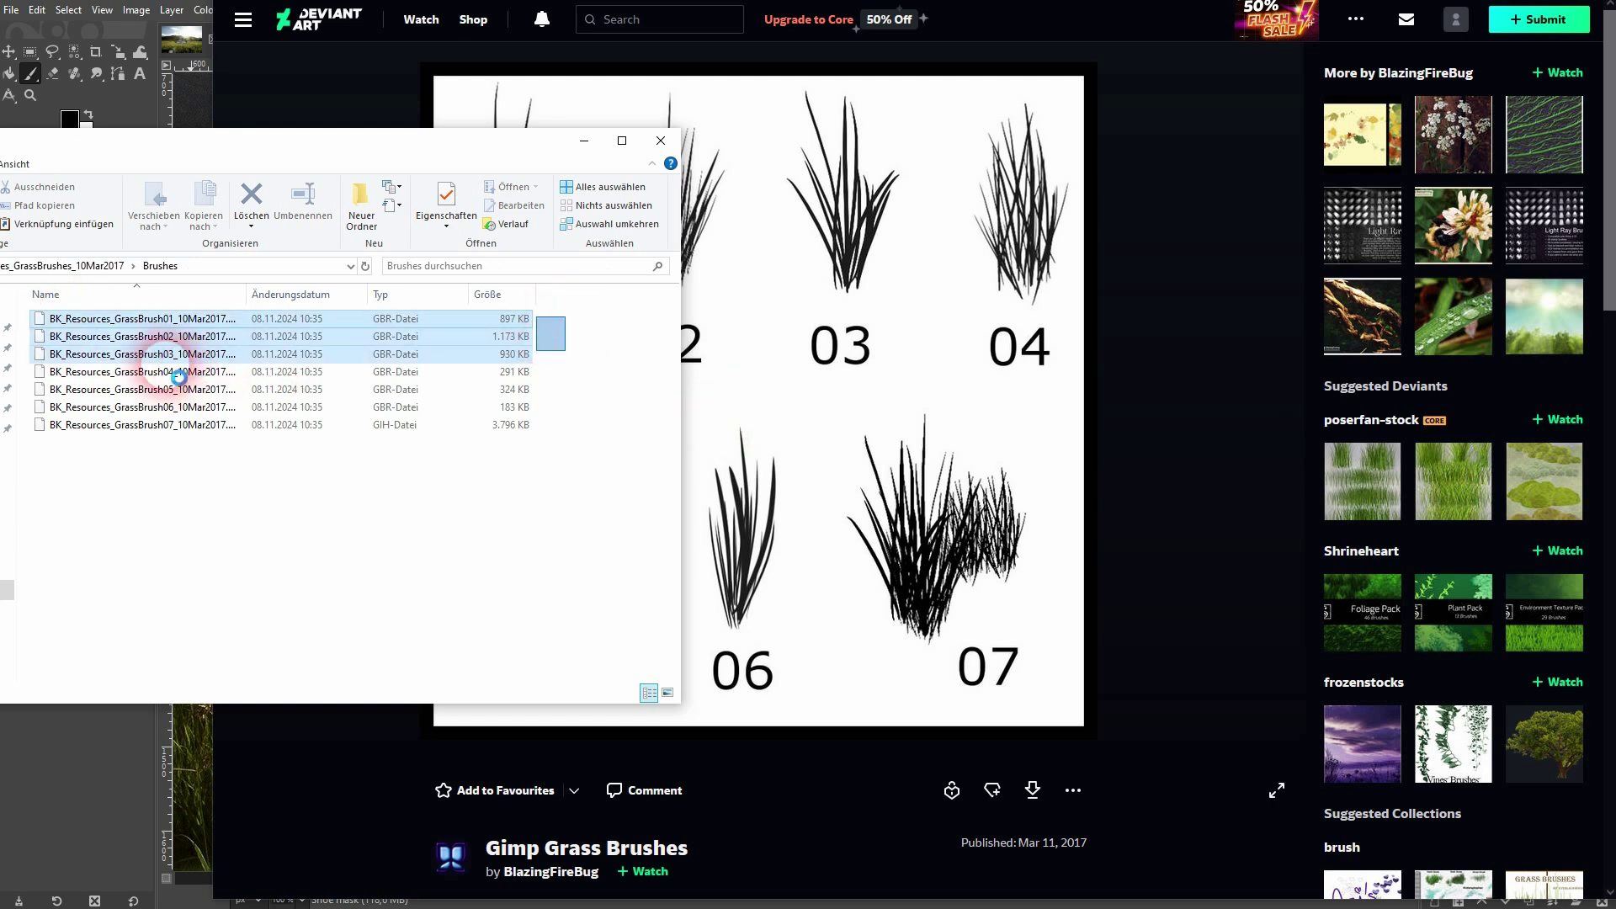
pyautogui.keyDown('shift'); pyautogui.click(179, 373); pyautogui.keyUp('shift')
pyautogui.click(556, 353)
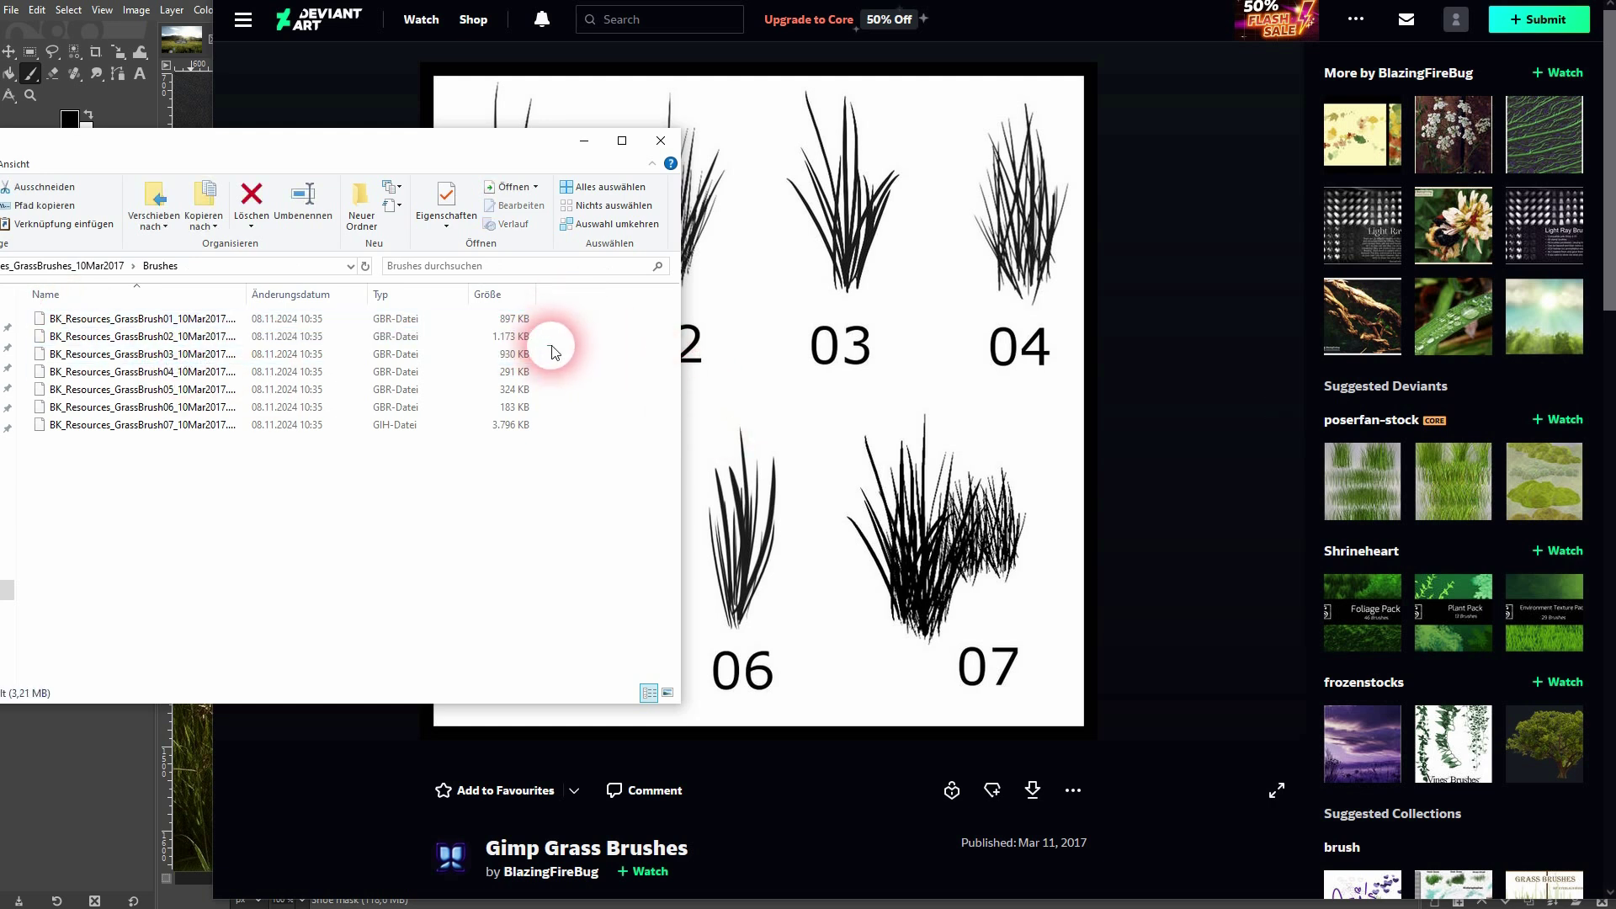
pyautogui.moveTo(539, 313); pyautogui.dragTo(187, 367)
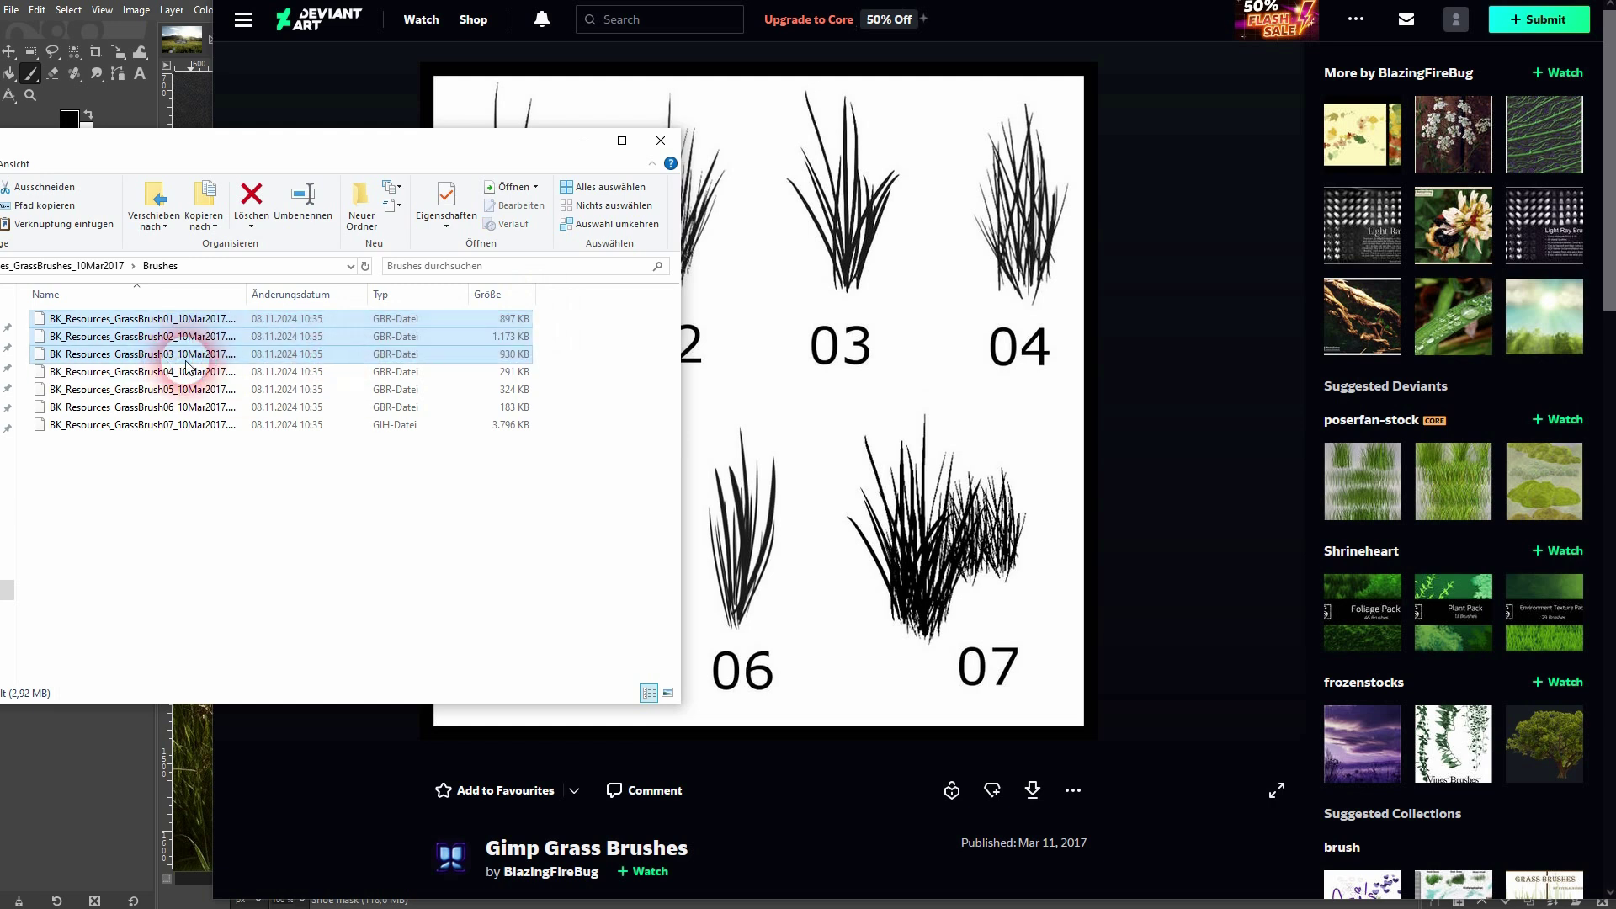
pyautogui.rightClick(186, 366)
pyautogui.click(280, 557)
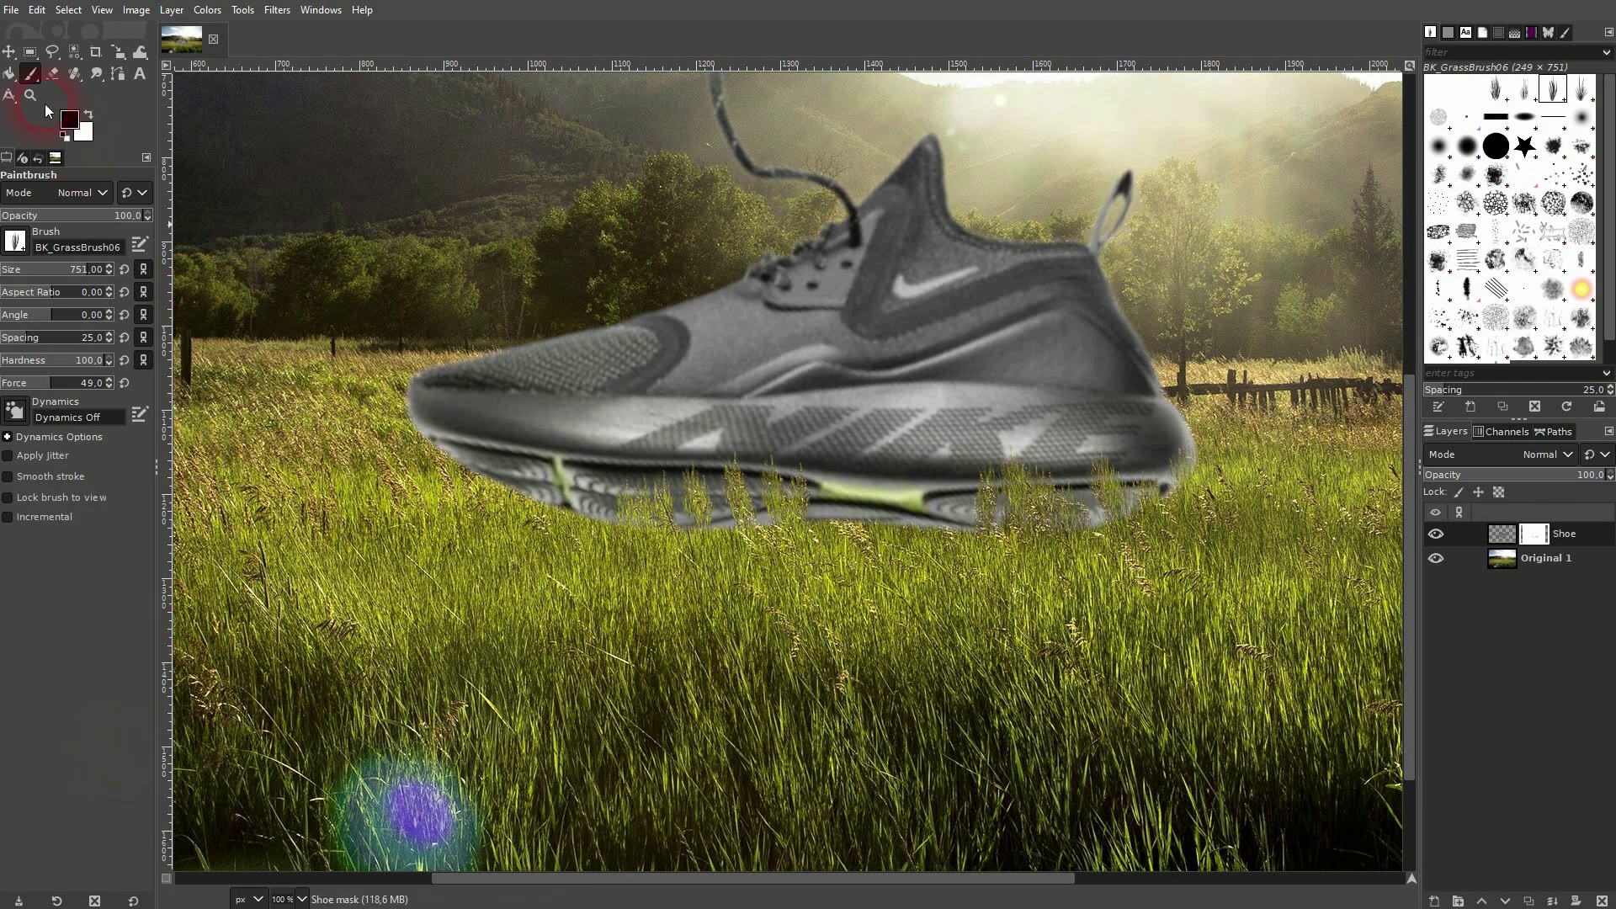
# Step: Open GIMP's Preferences from the Edit menu and move the window fully into view
pyautogui.click(37, 11)
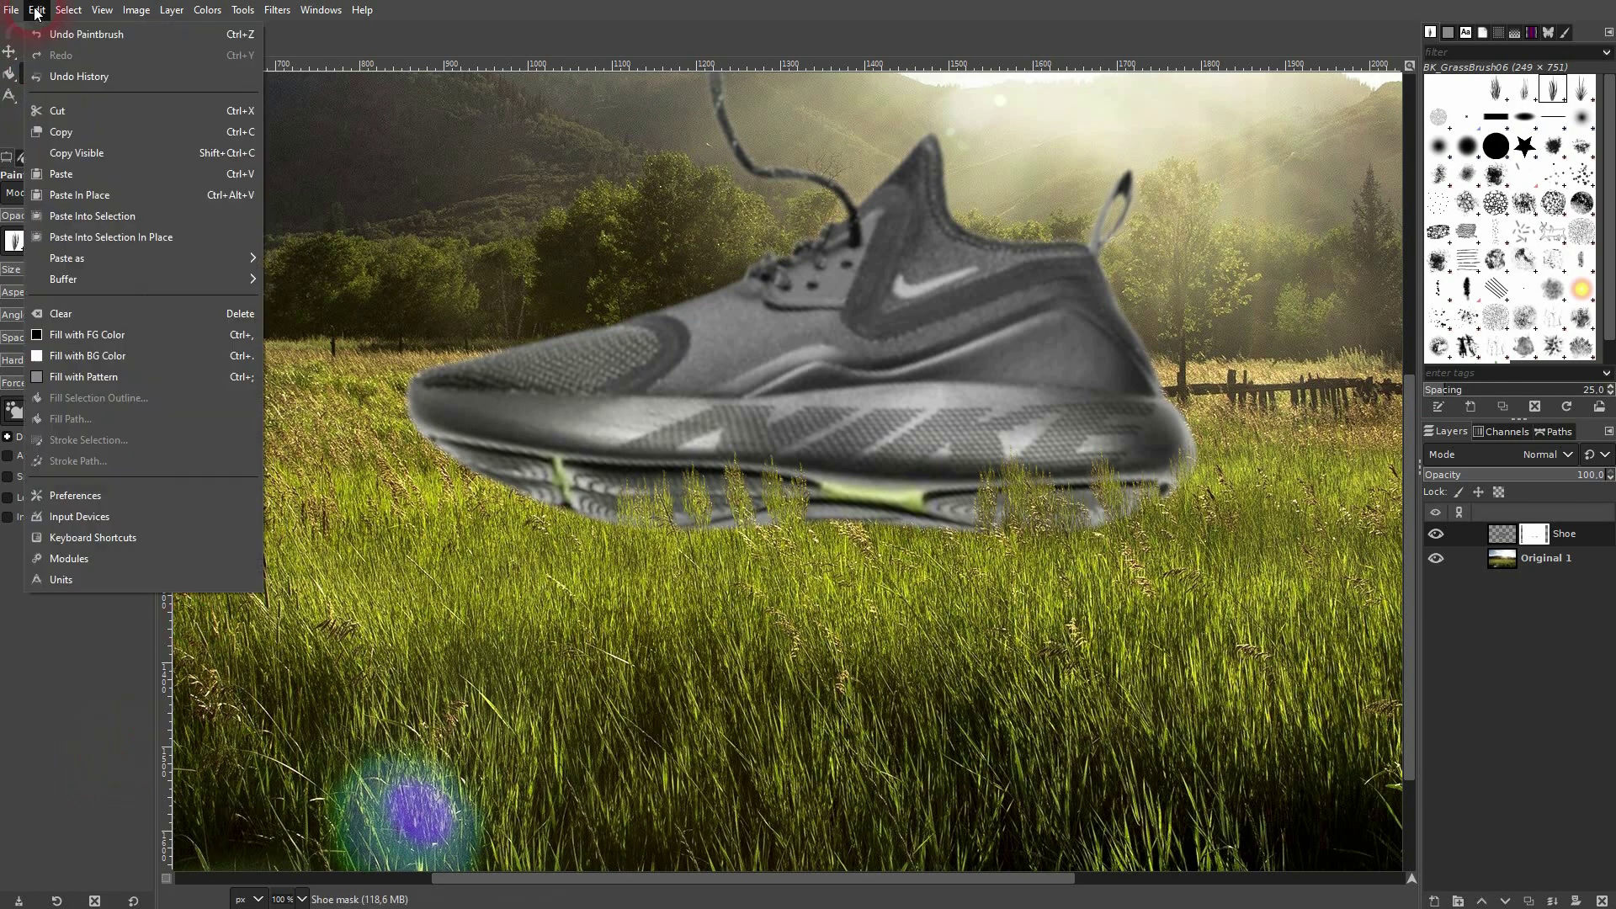
pyautogui.click(122, 495)
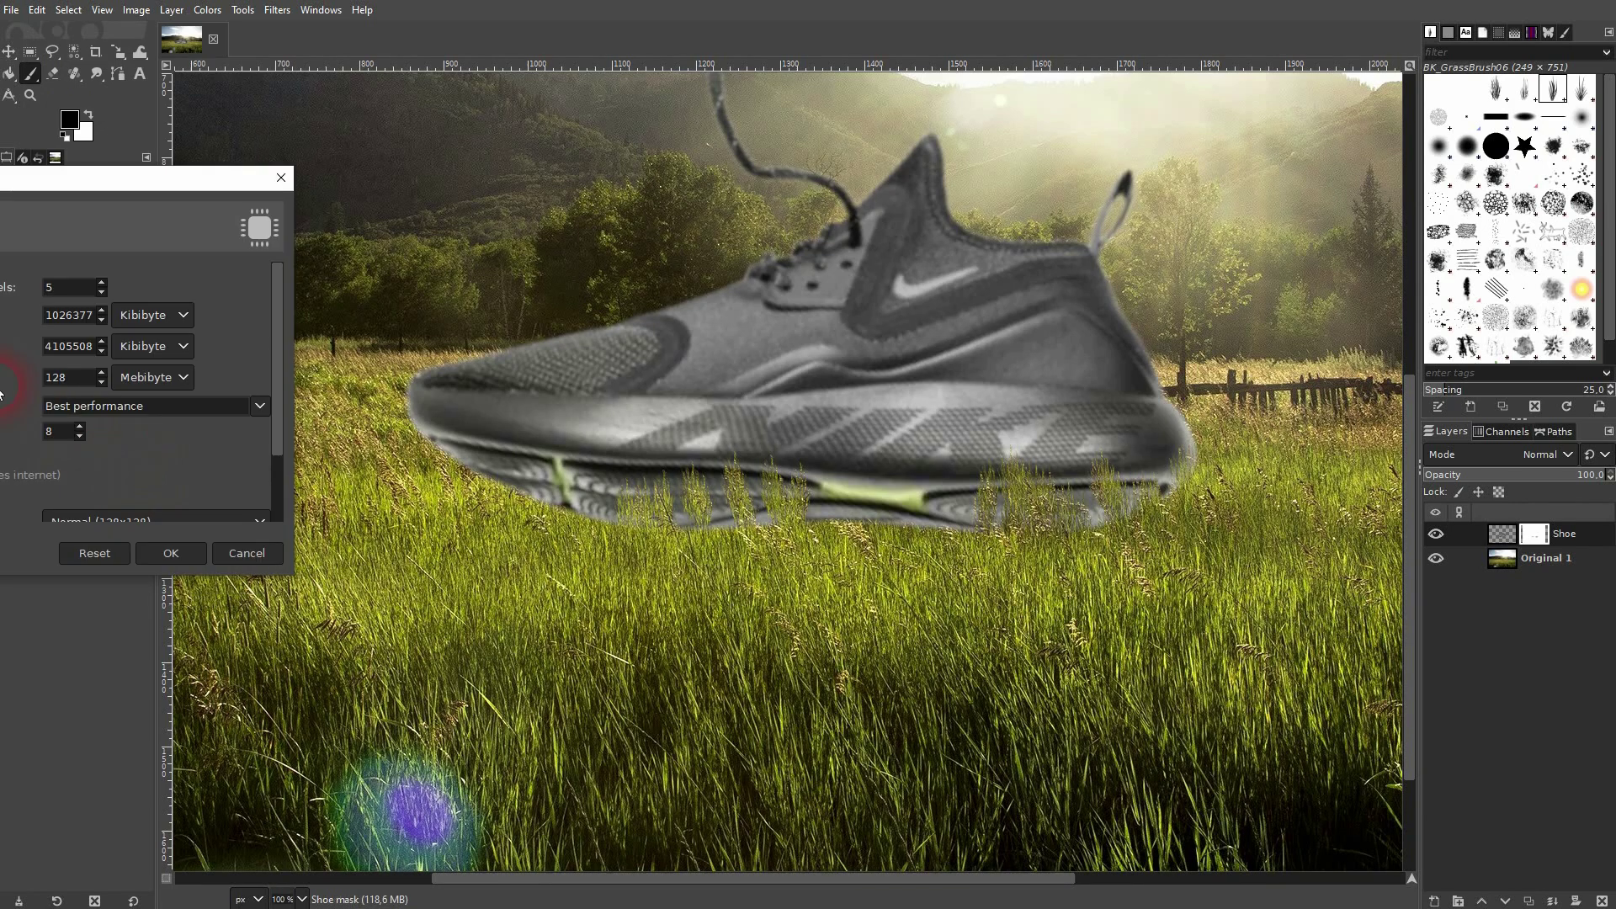
pyautogui.moveTo(0, 177); pyautogui.dragTo(463, 162)
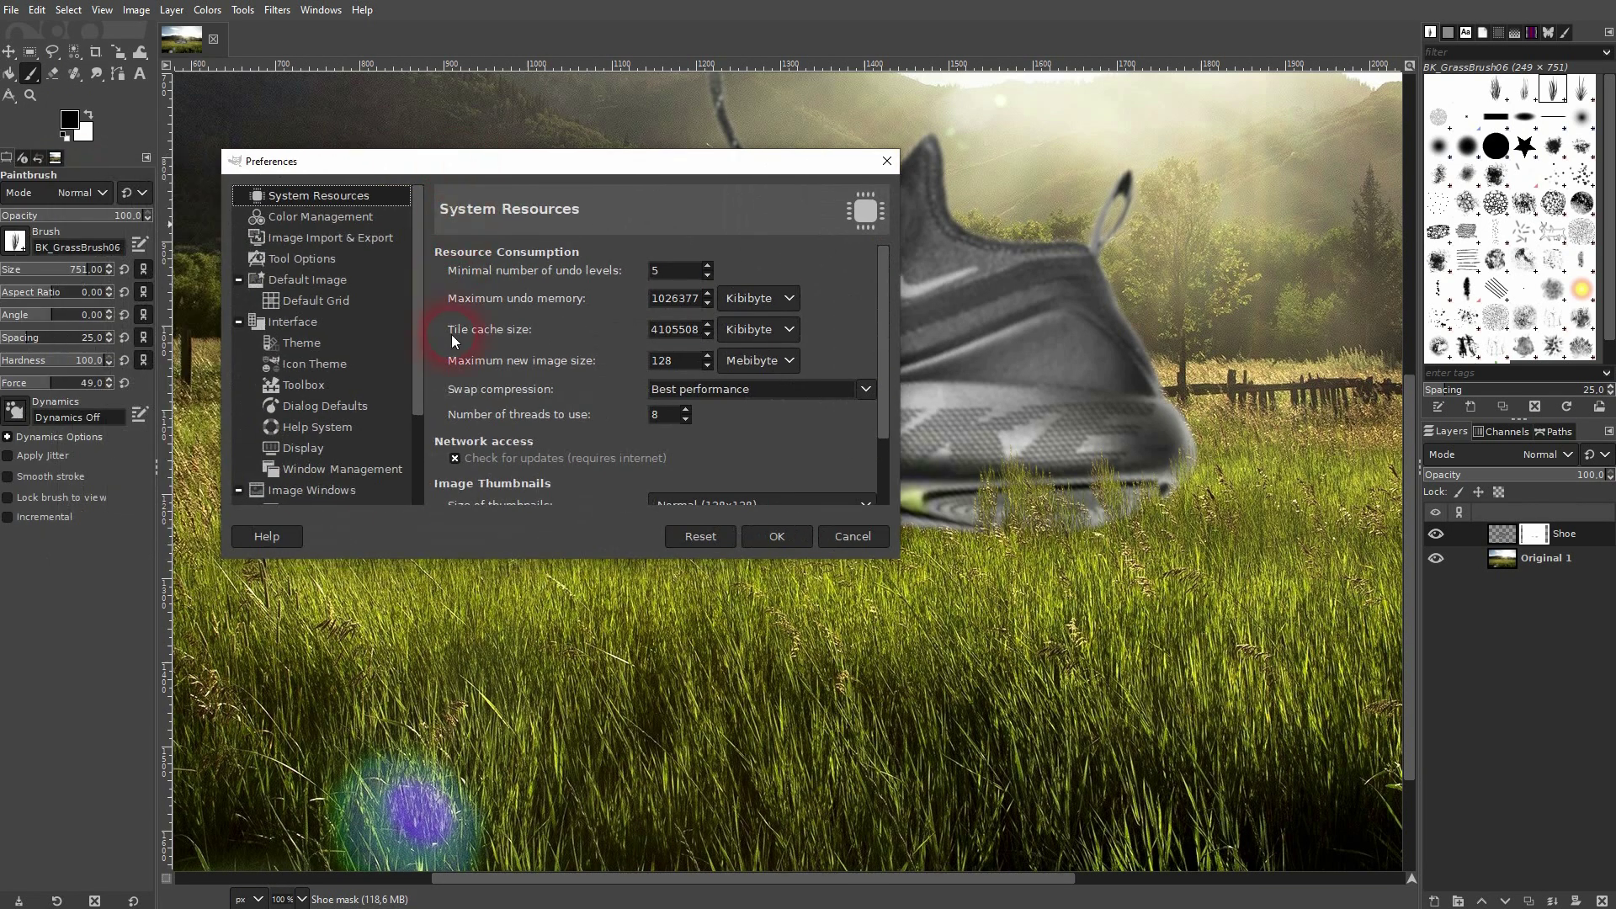
pyautogui.moveTo(418, 330); pyautogui.dragTo(422, 431)
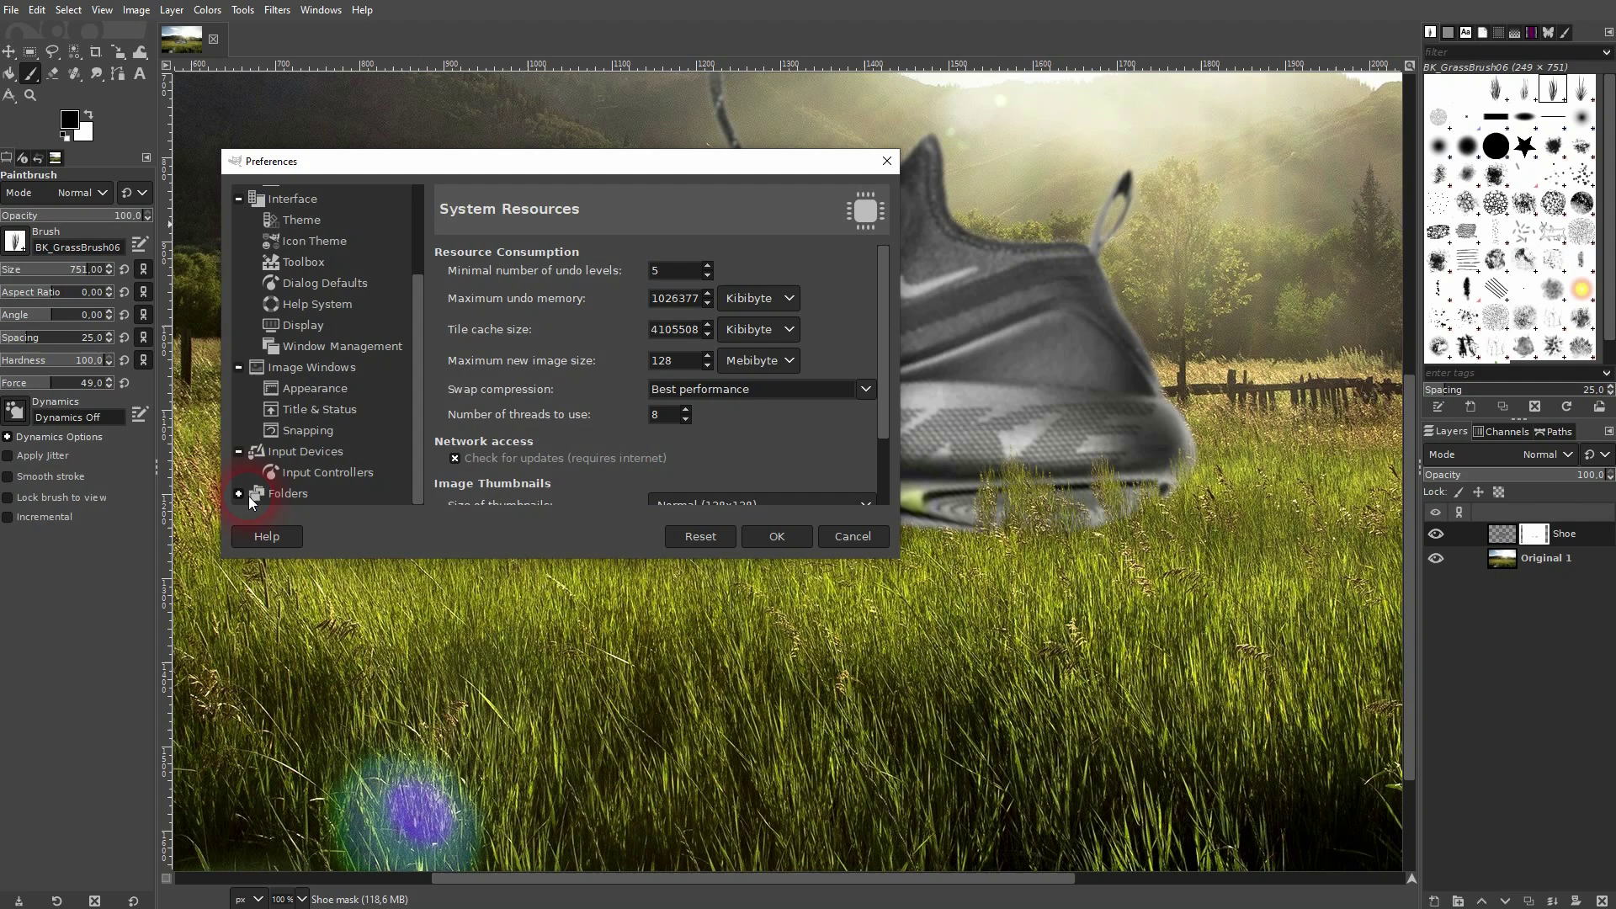
# Step: Under Folders > Brushes, select the personal AppData brushes folder and show its file location
pyautogui.click(290, 494)
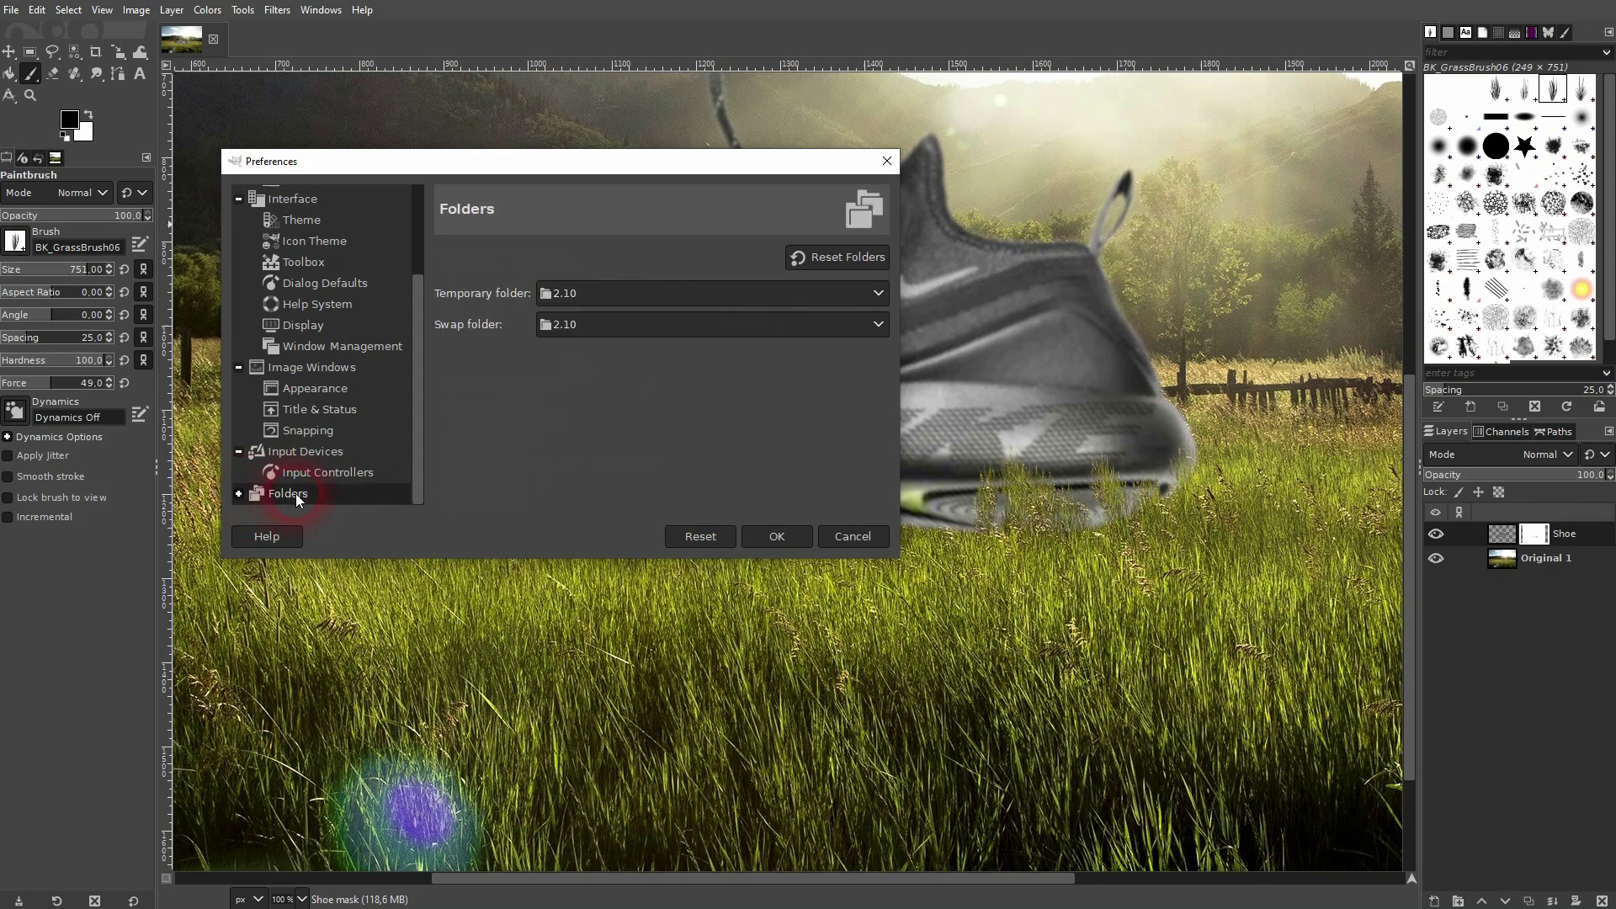
pyautogui.click(239, 495)
pyautogui.moveTo(417, 335); pyautogui.dragTo(422, 417)
pyautogui.click(300, 301)
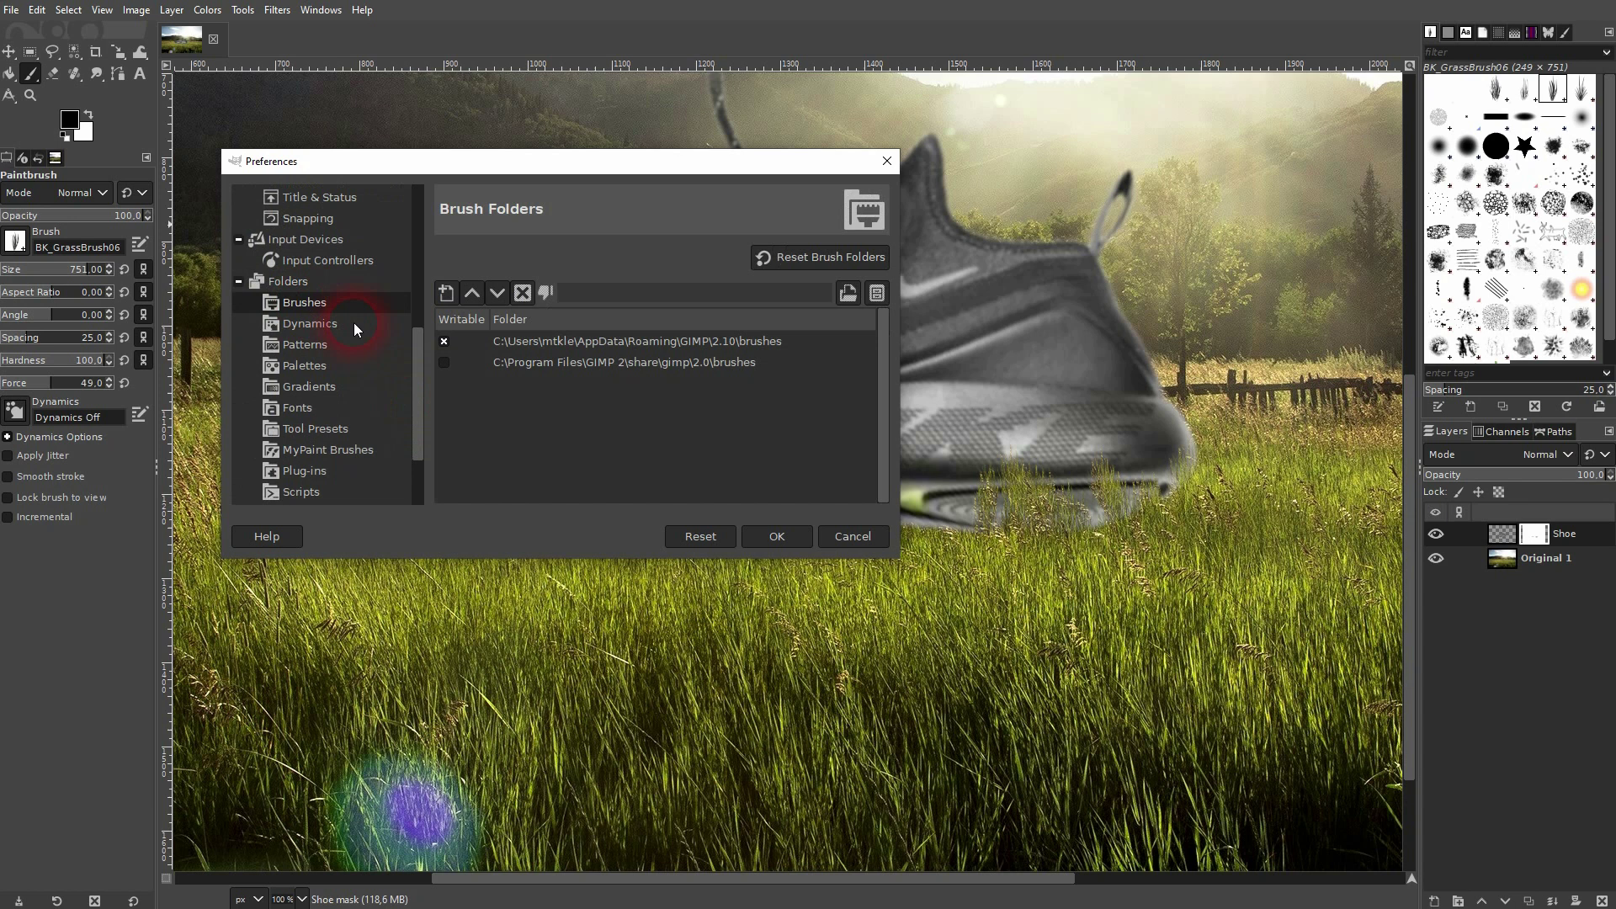
pyautogui.click(524, 342)
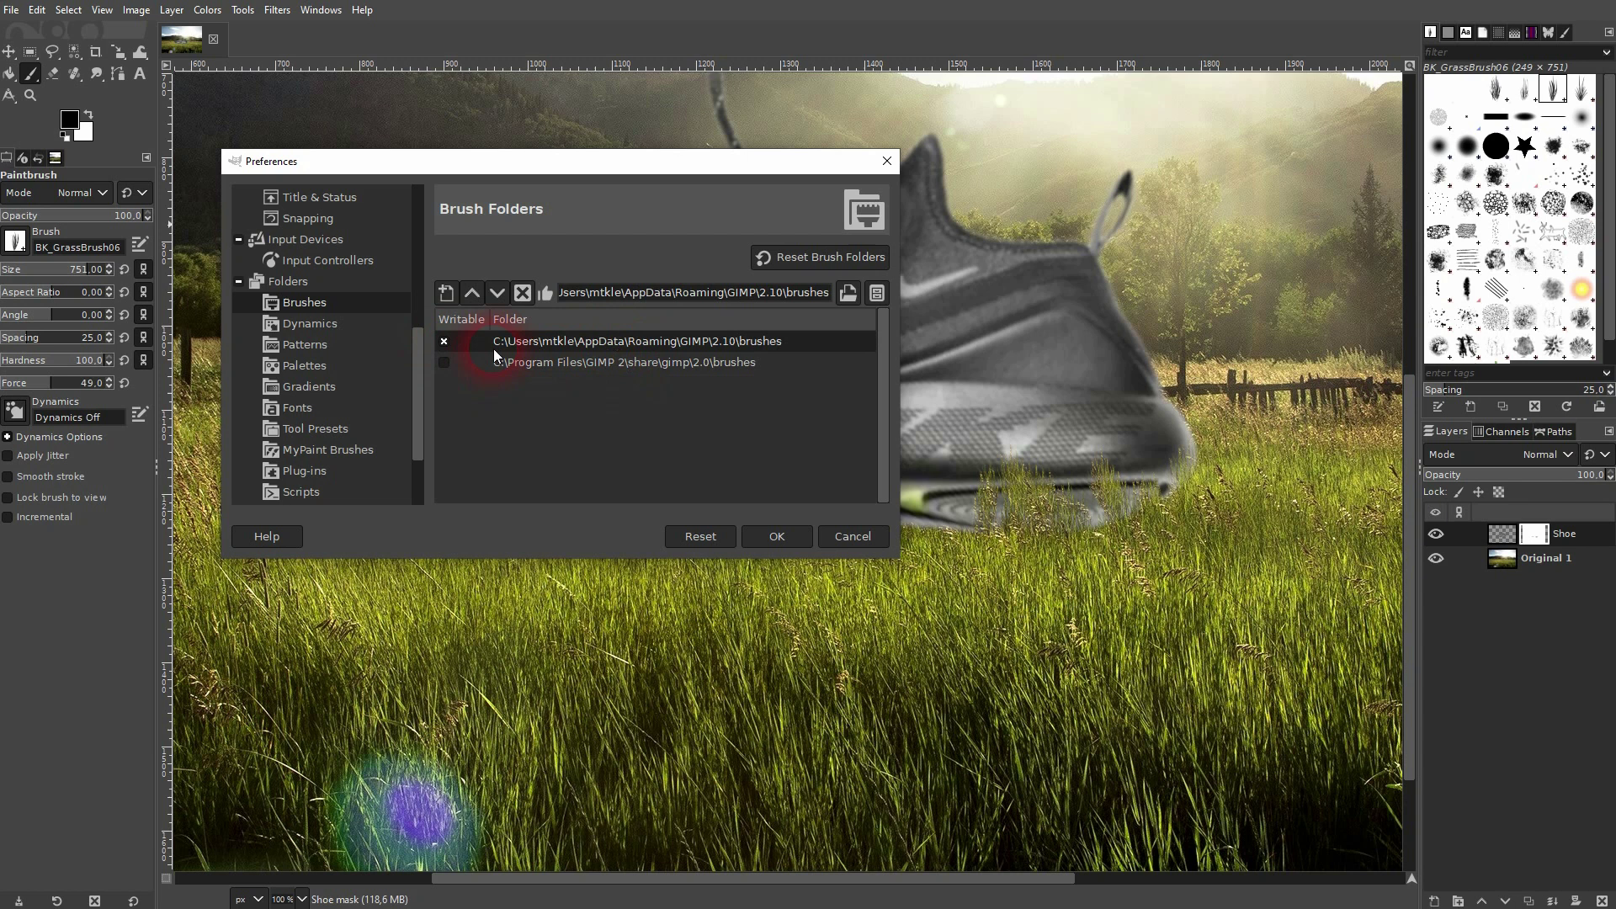
pyautogui.click(878, 295)
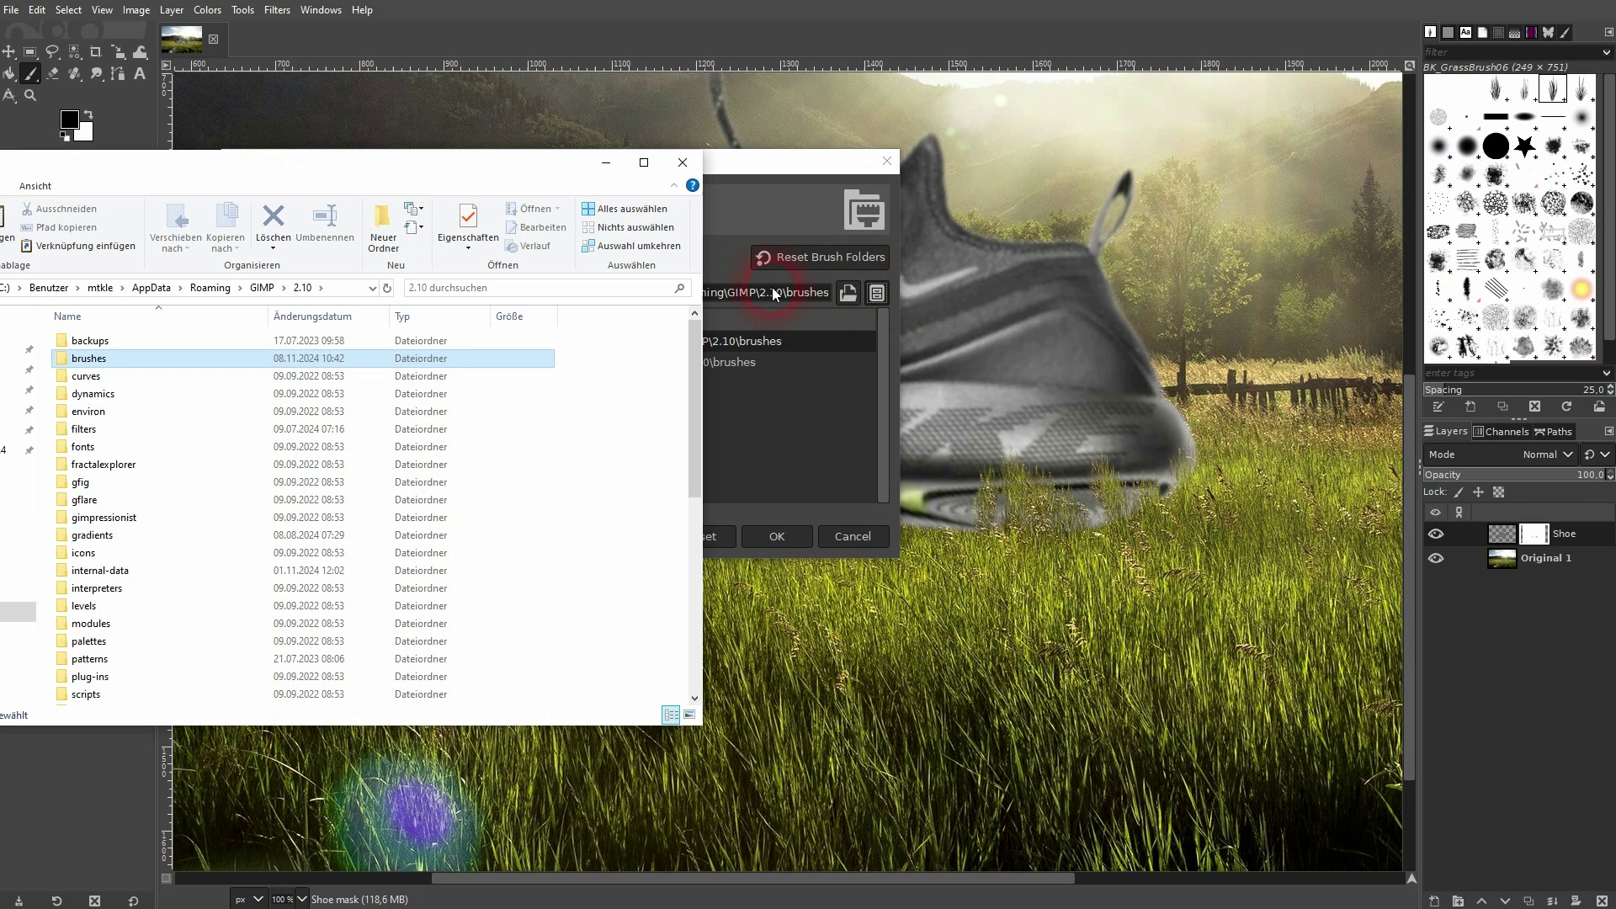
# Step: Paste the three copied grass brush files into the GIMP 2.10 brushes folder, then close Explorer
pyautogui.click(40, 357)
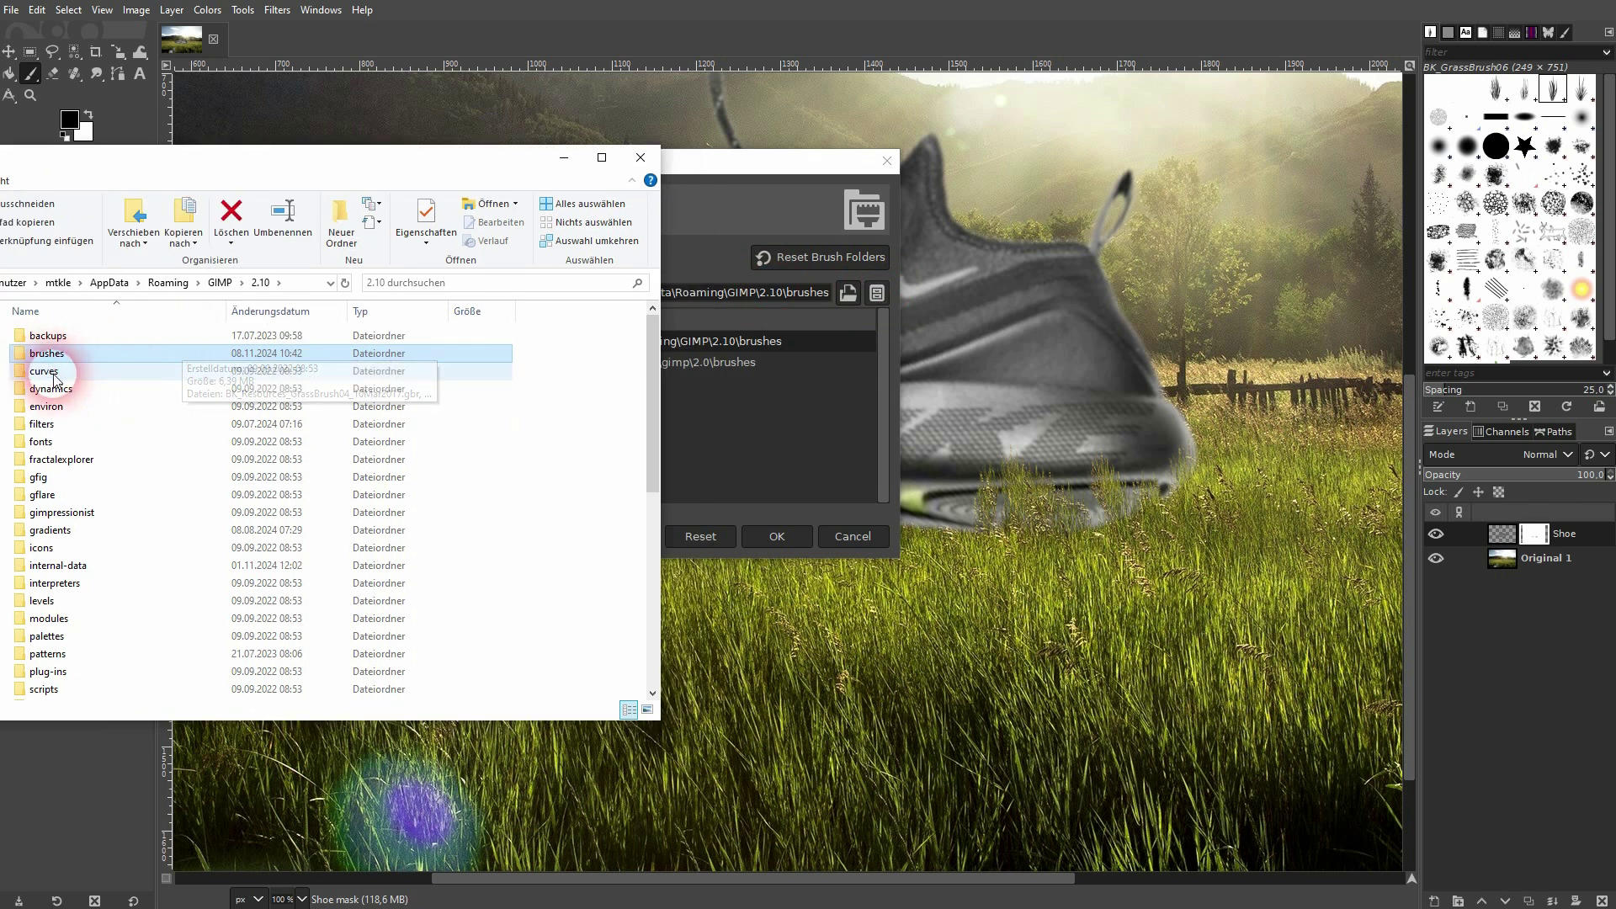
pyautogui.doubleClick(43, 360)
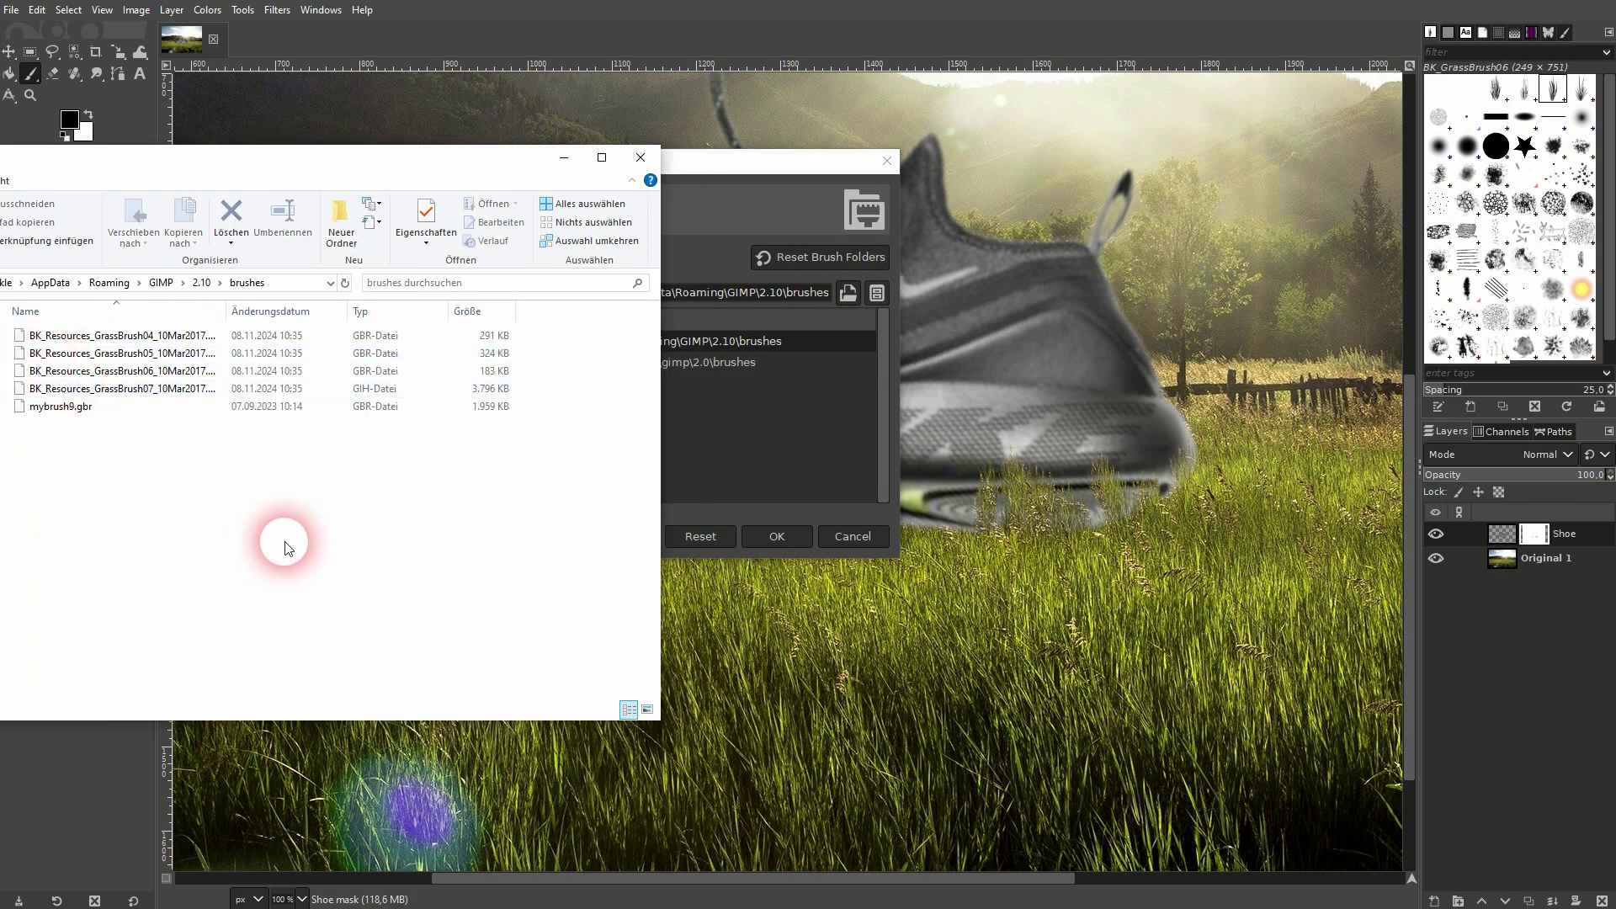
pyautogui.hotkey('ctrl', 'v')
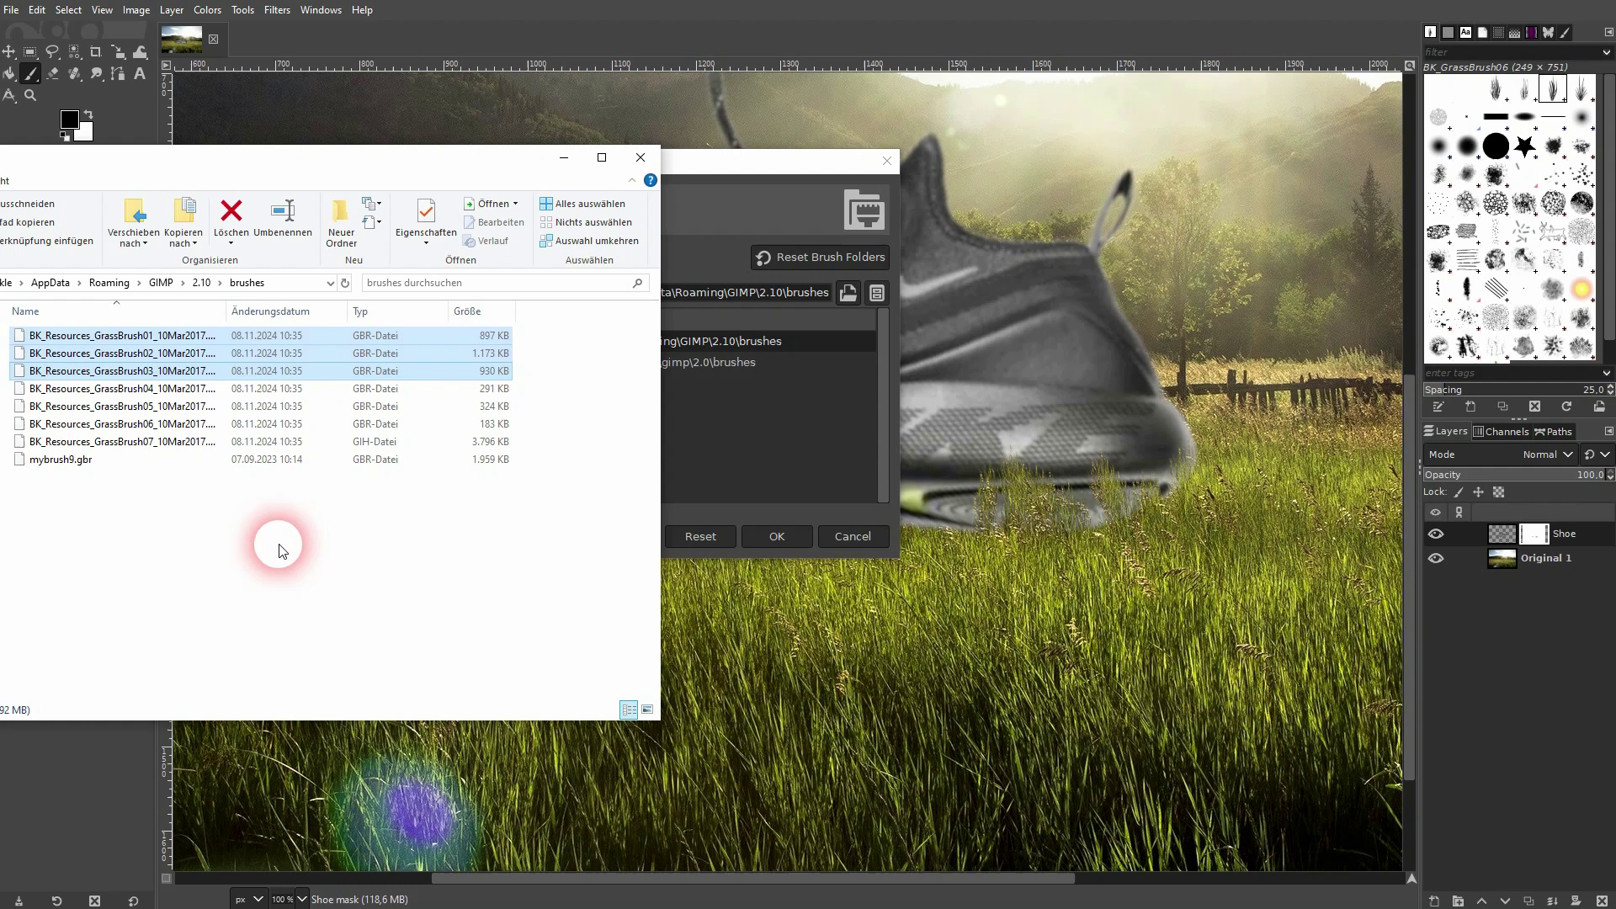
pyautogui.rightClick(190, 520)
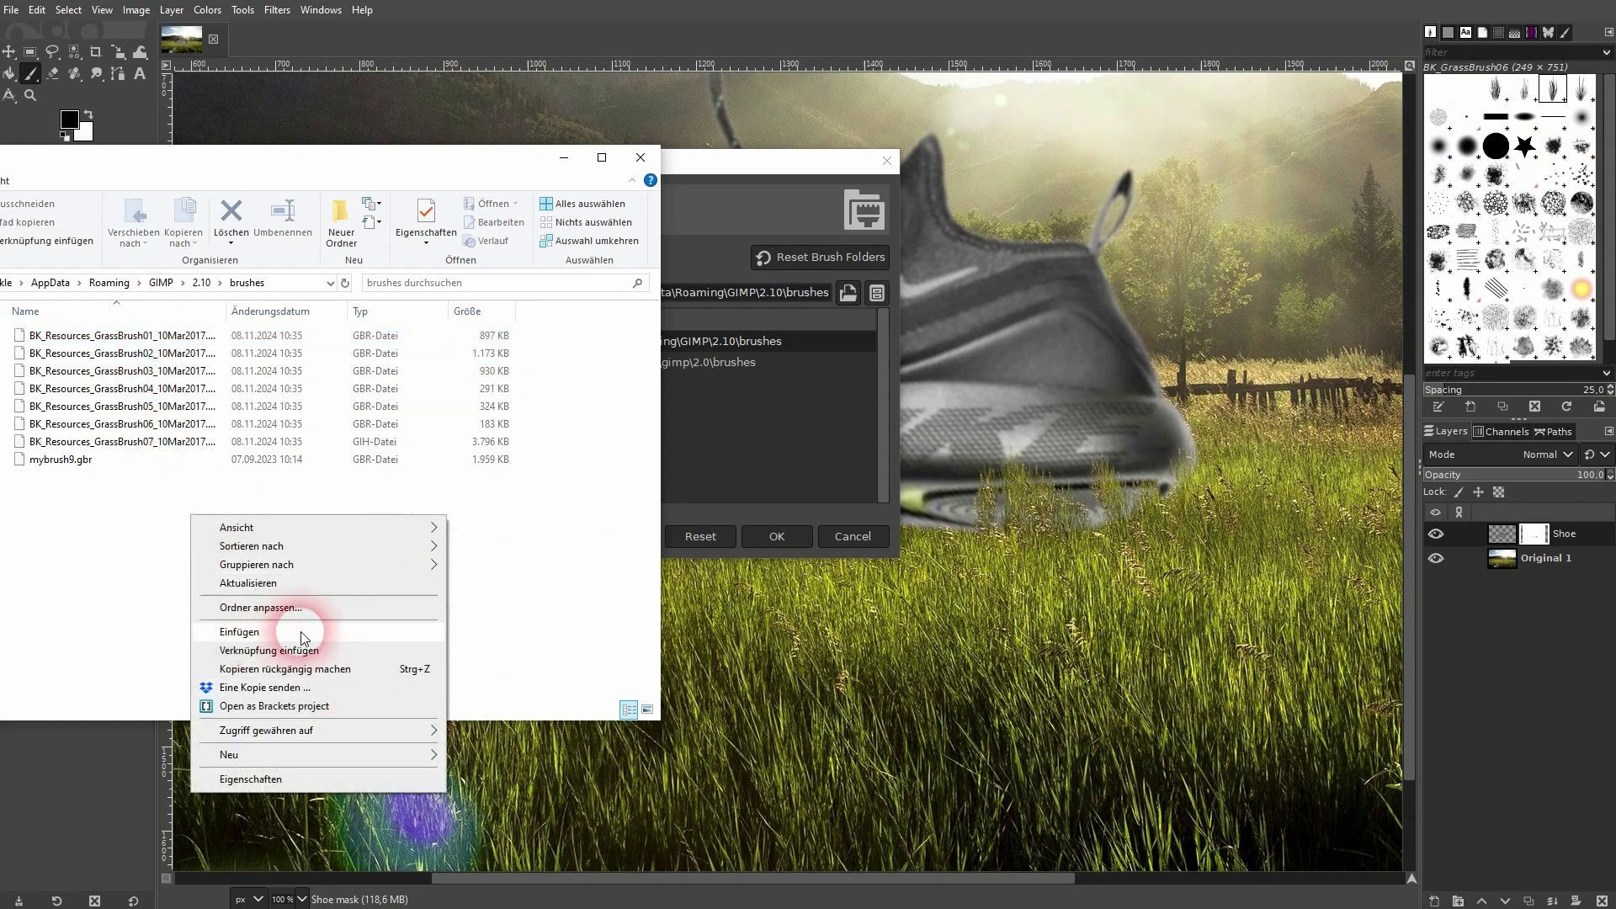
pyautogui.click(507, 617)
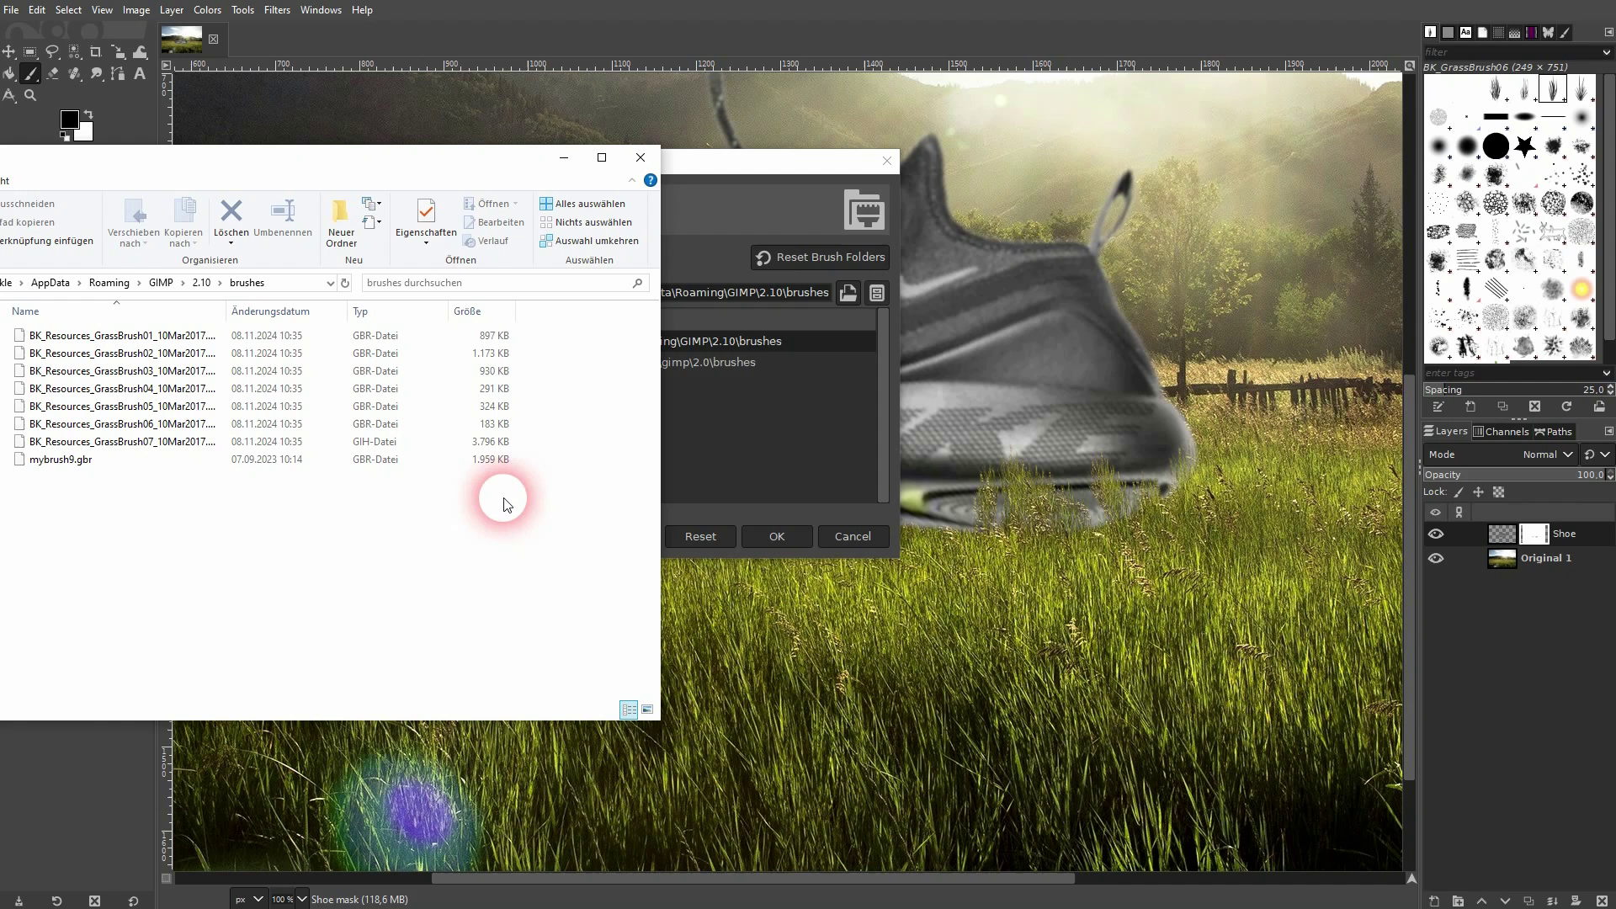
pyautogui.click(640, 158)
# Step: Close Preferences, show the Brushes dock and refresh it so BK_GrassBrush01 and the other grass brushes appear
pyautogui.click(788, 536)
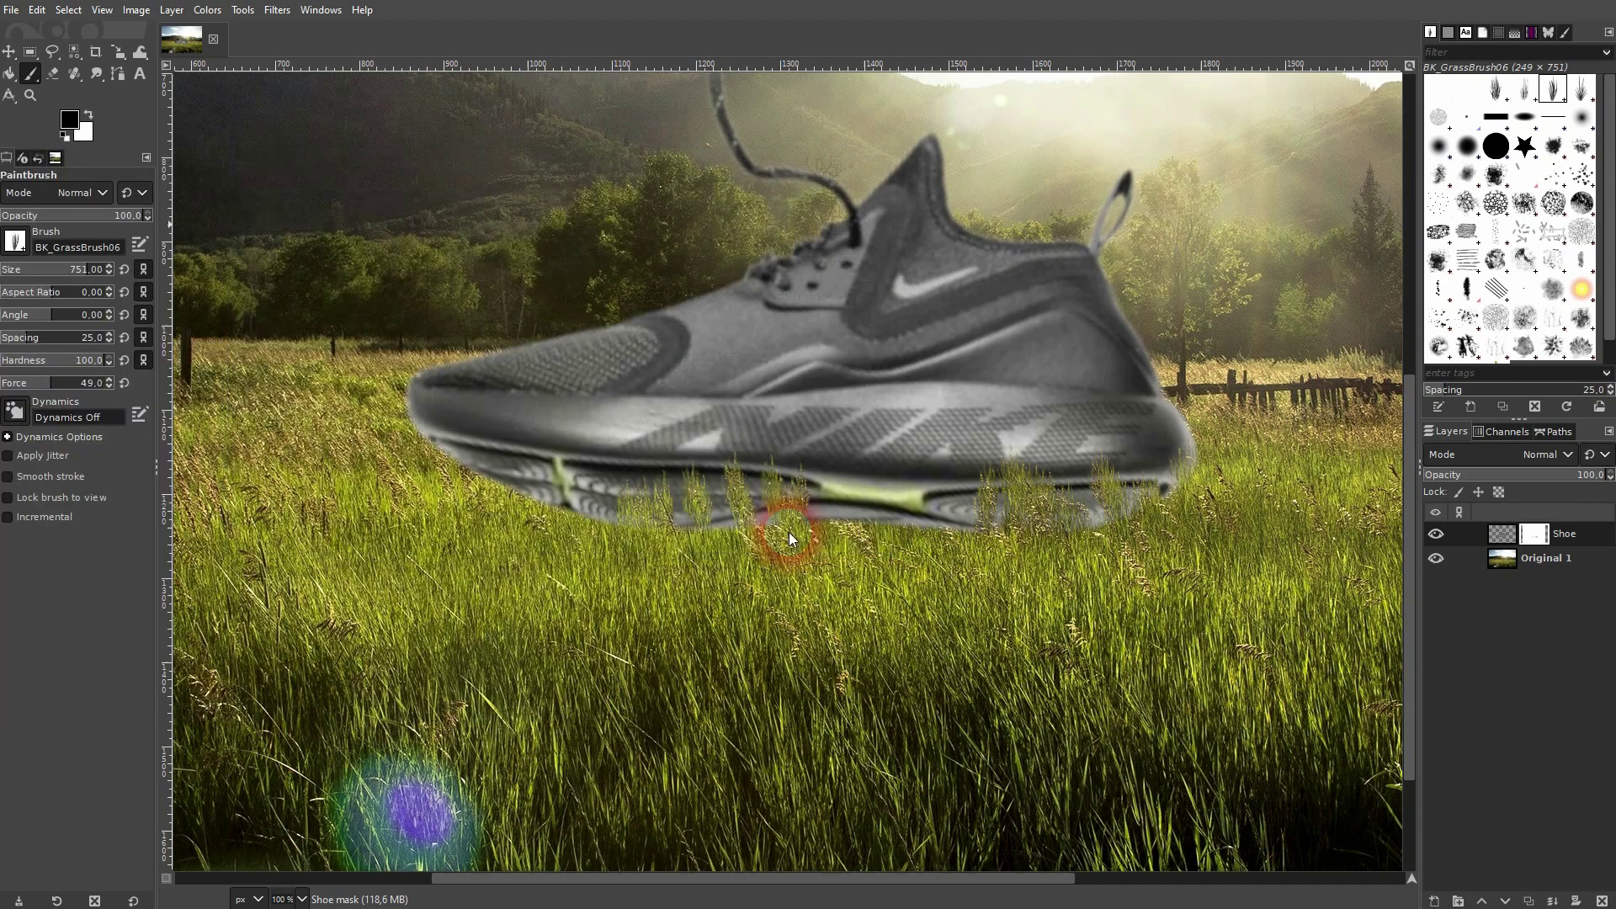
pyautogui.click(1430, 32)
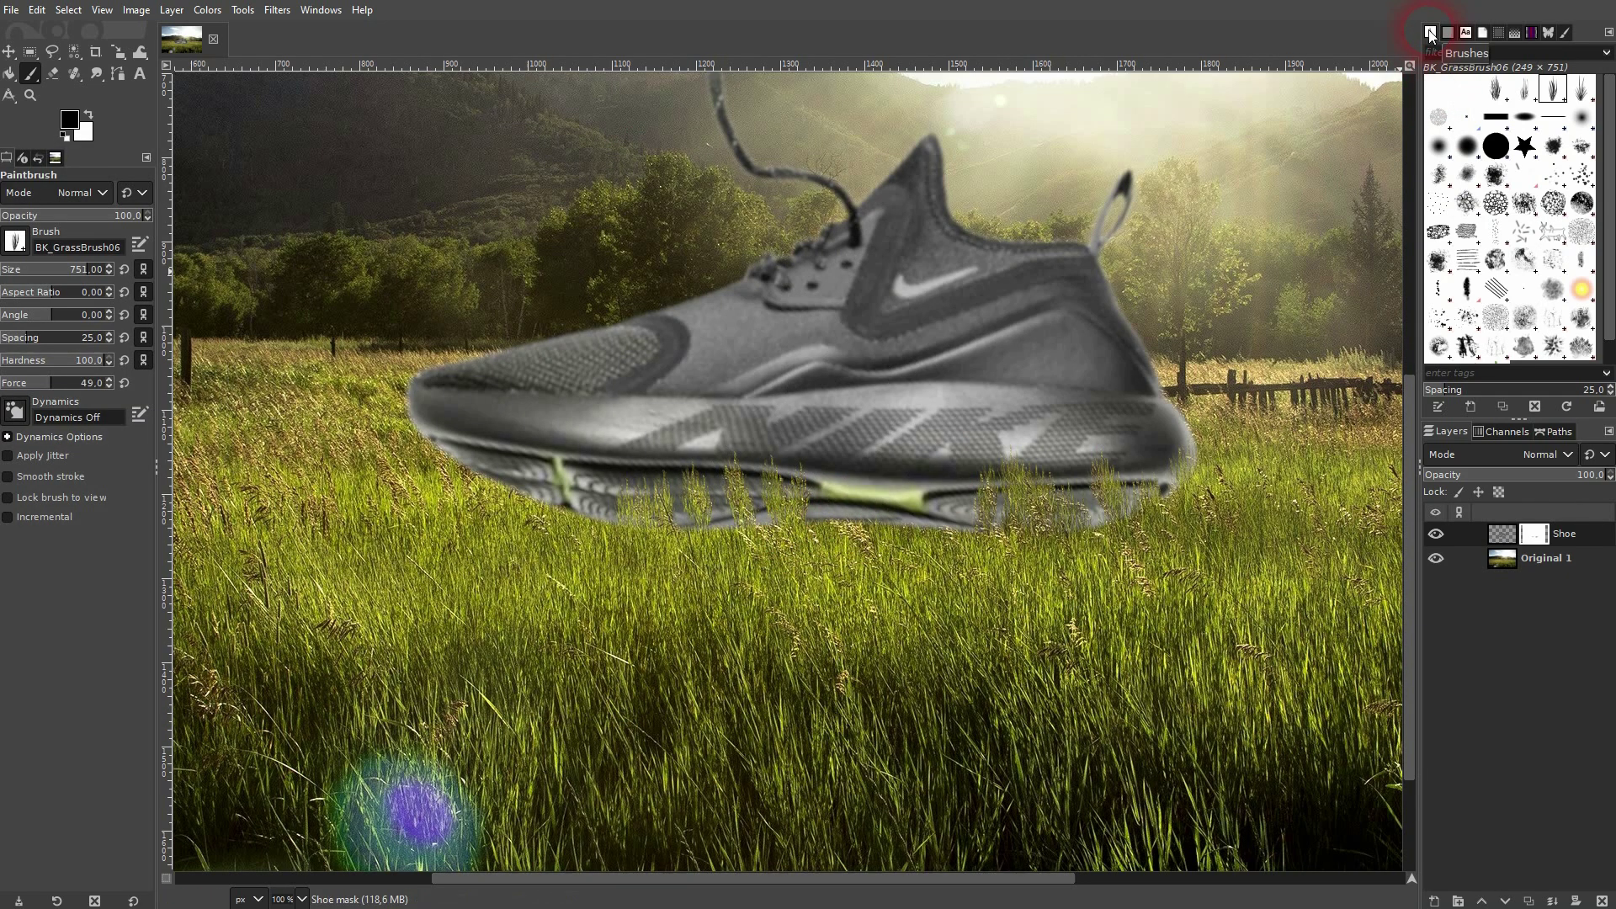
pyautogui.click(339, 10)
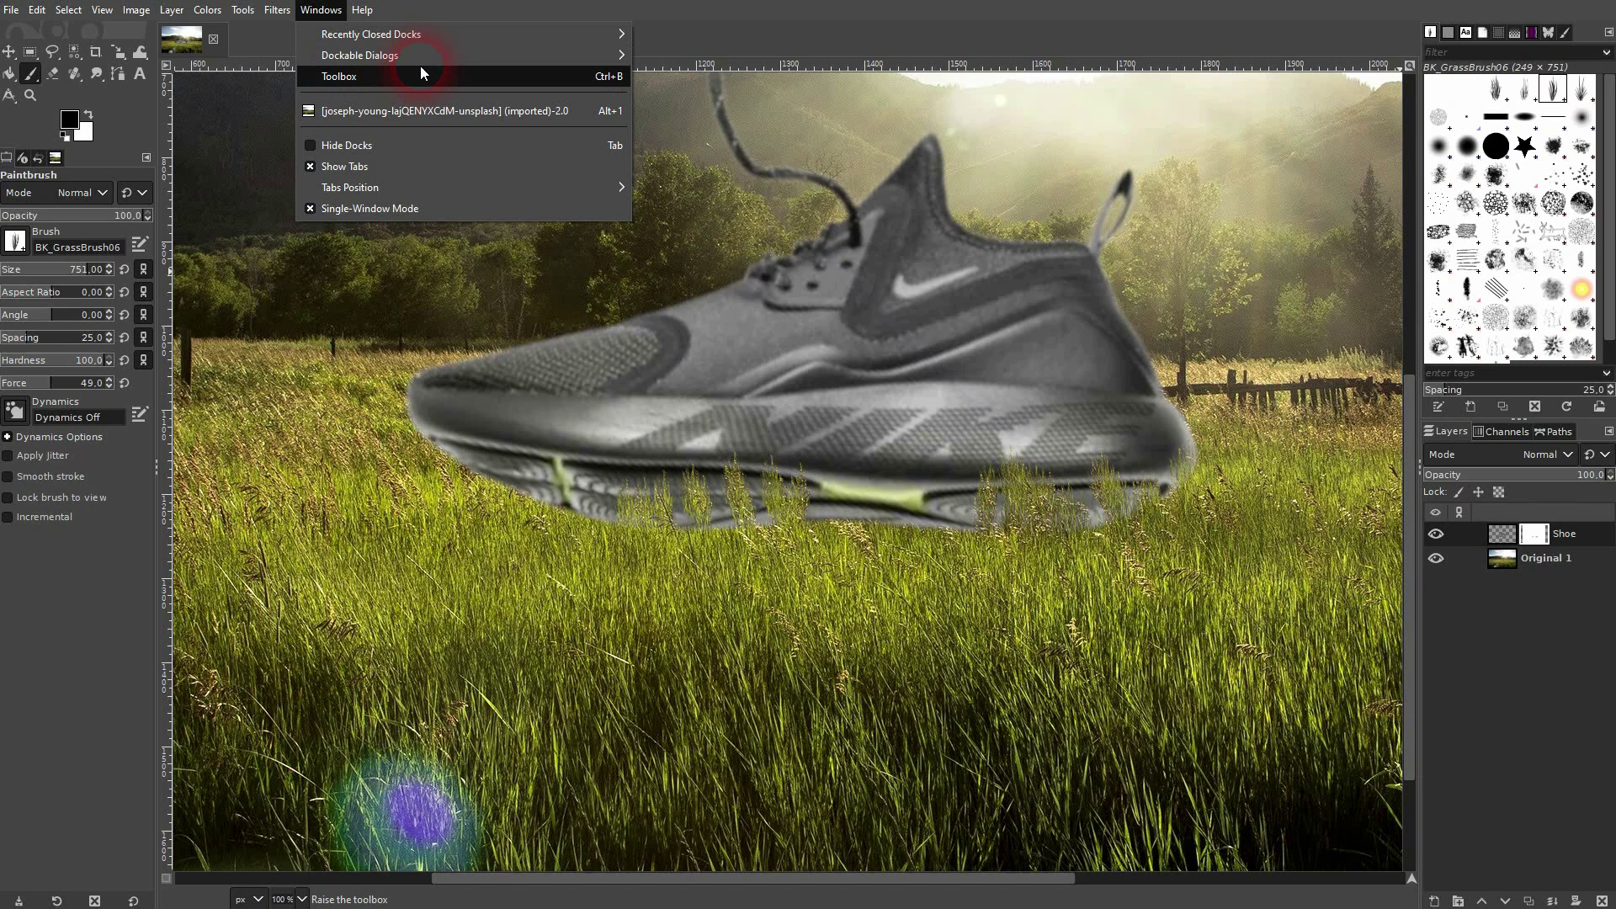
pyautogui.moveTo(419, 55)
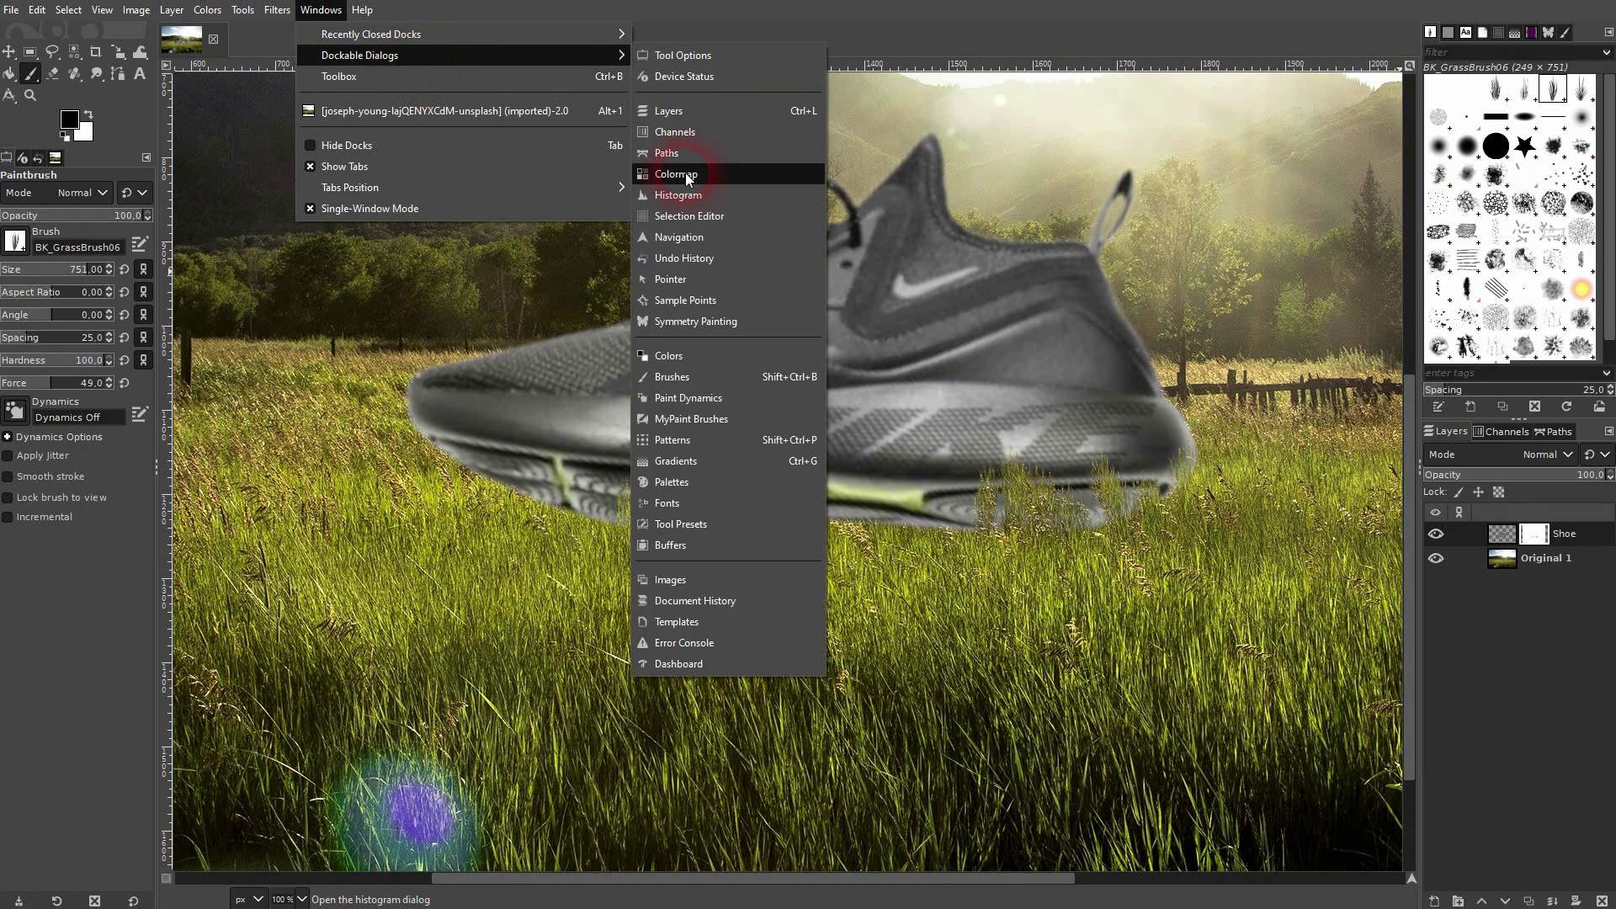
pyautogui.click(729, 378)
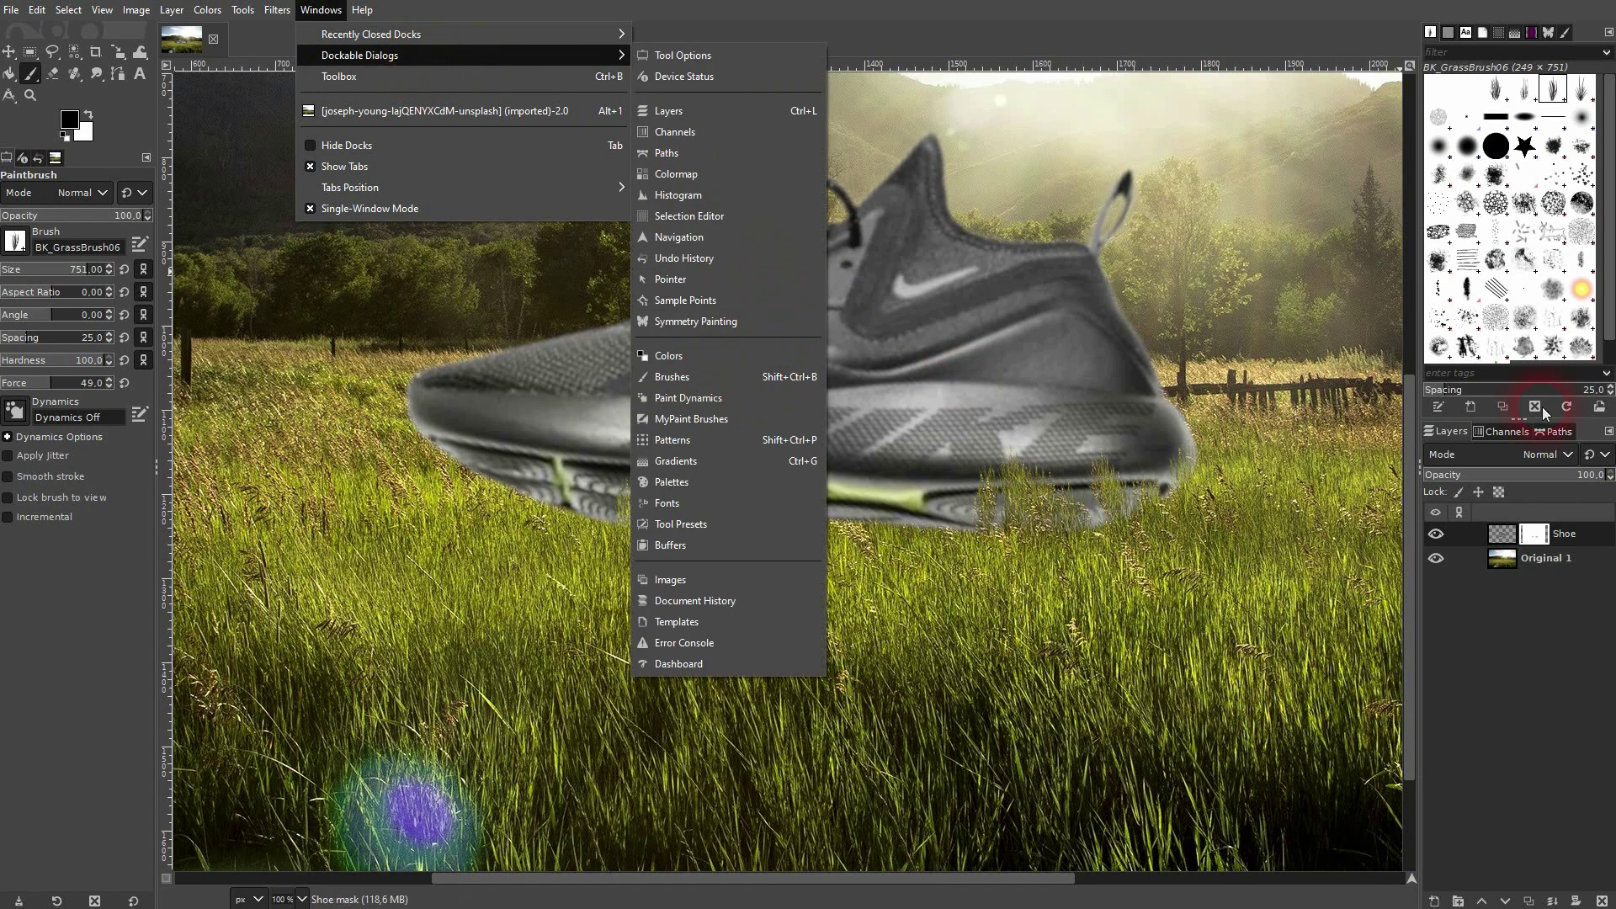
pyautogui.click(1549, 685)
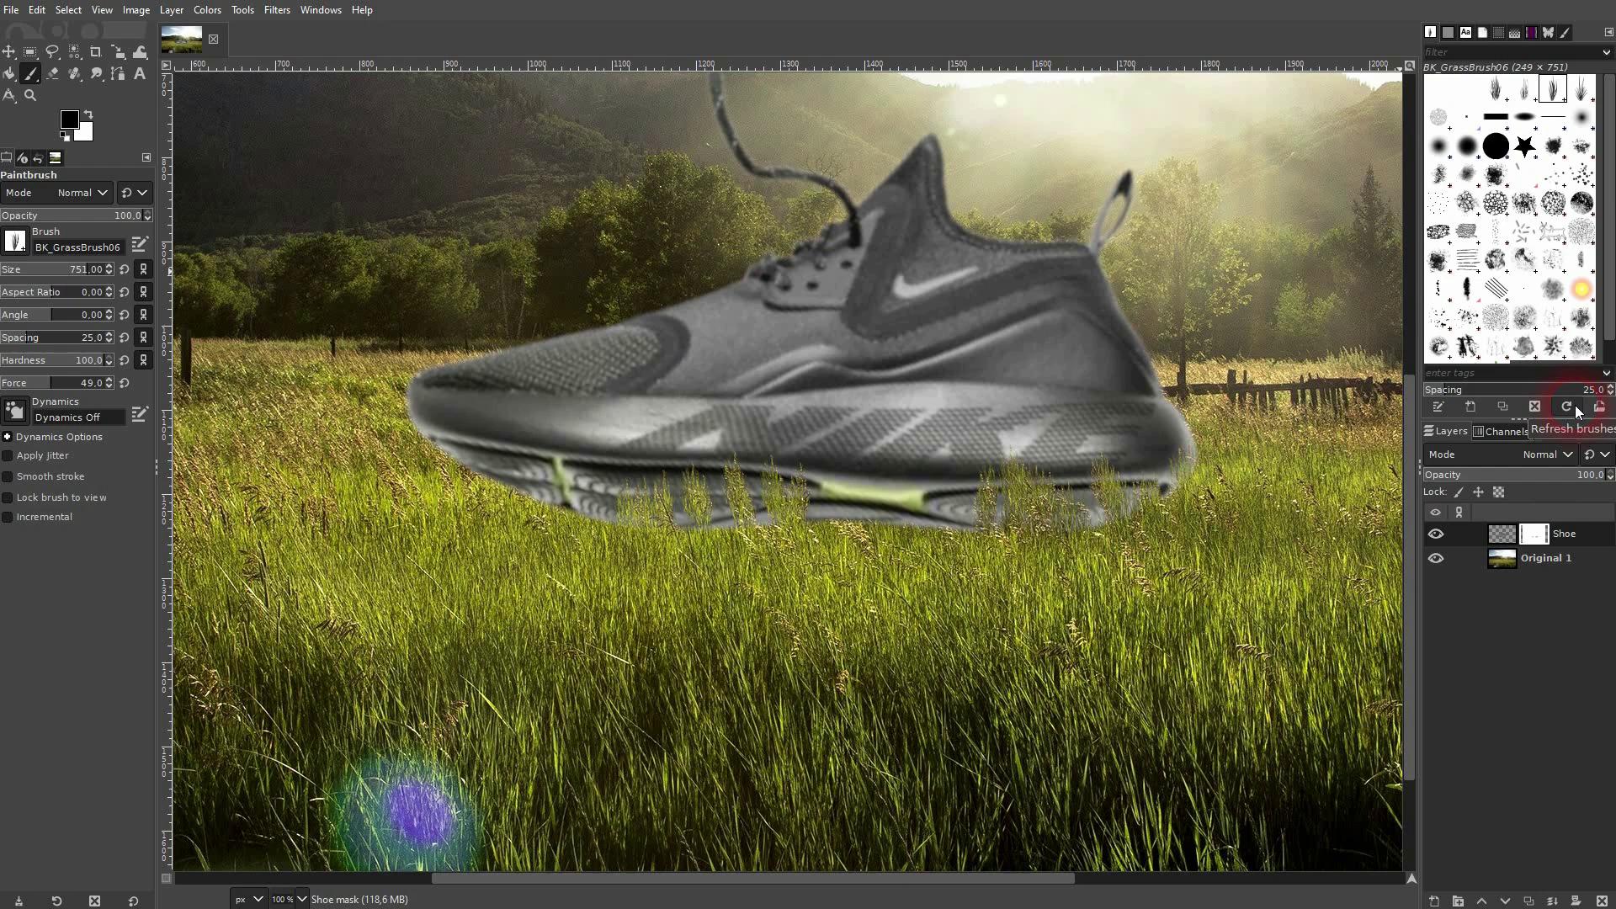
pyautogui.click(1567, 406)
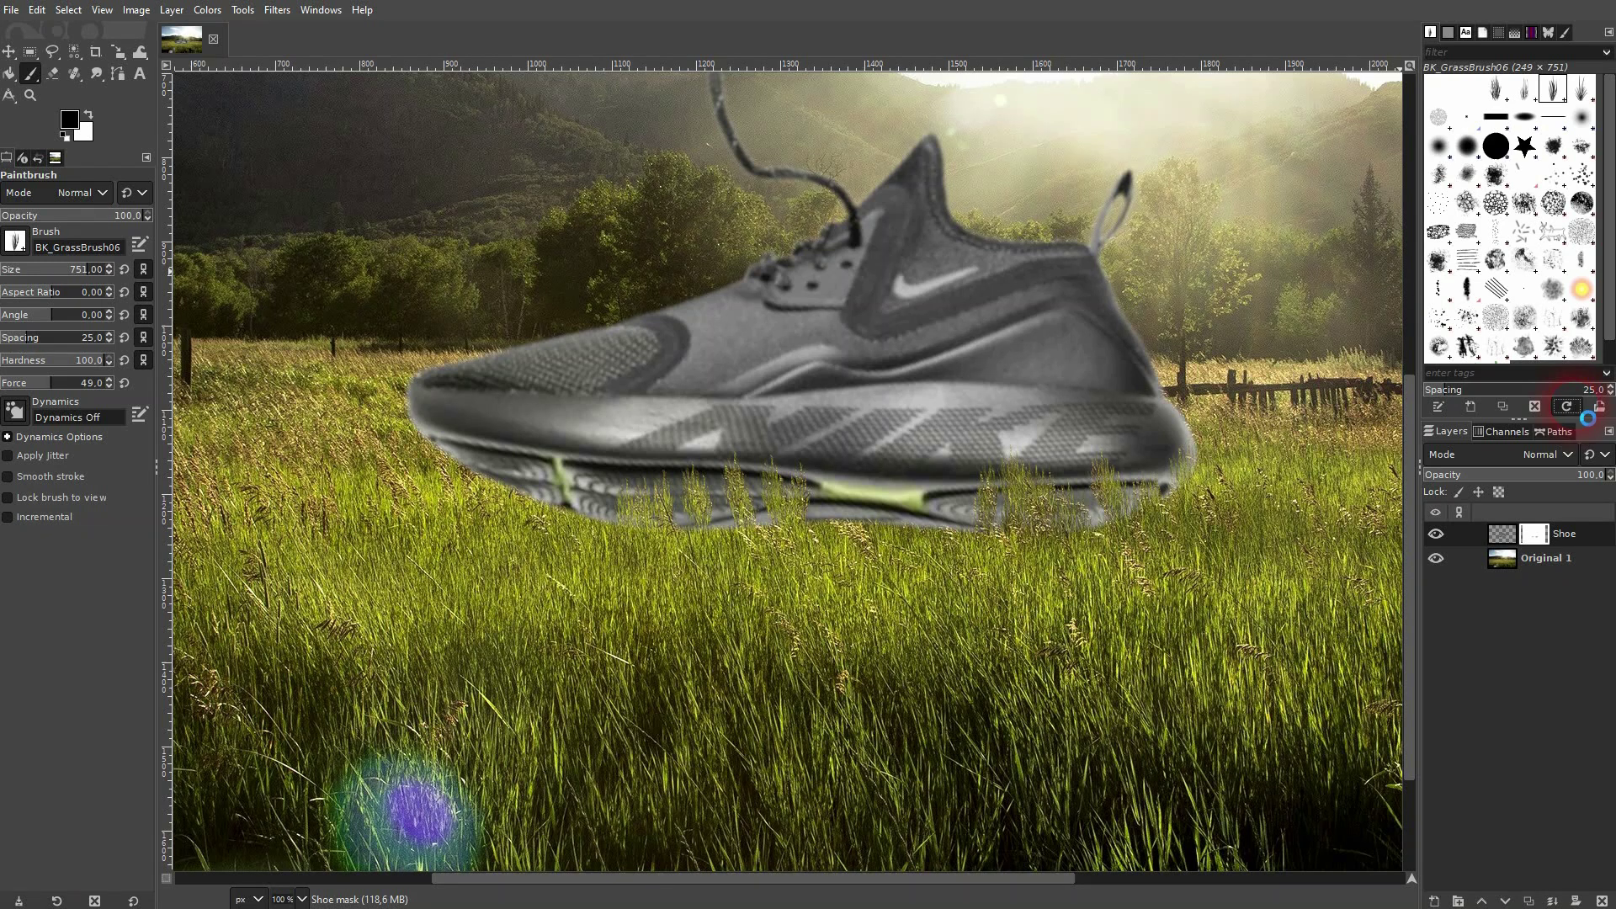
# Step: Paint BK_GrassBrush02 blades across the Shoe mask, then at size 65 mask blades over the lower-right sole
pyautogui.click(1524, 88)
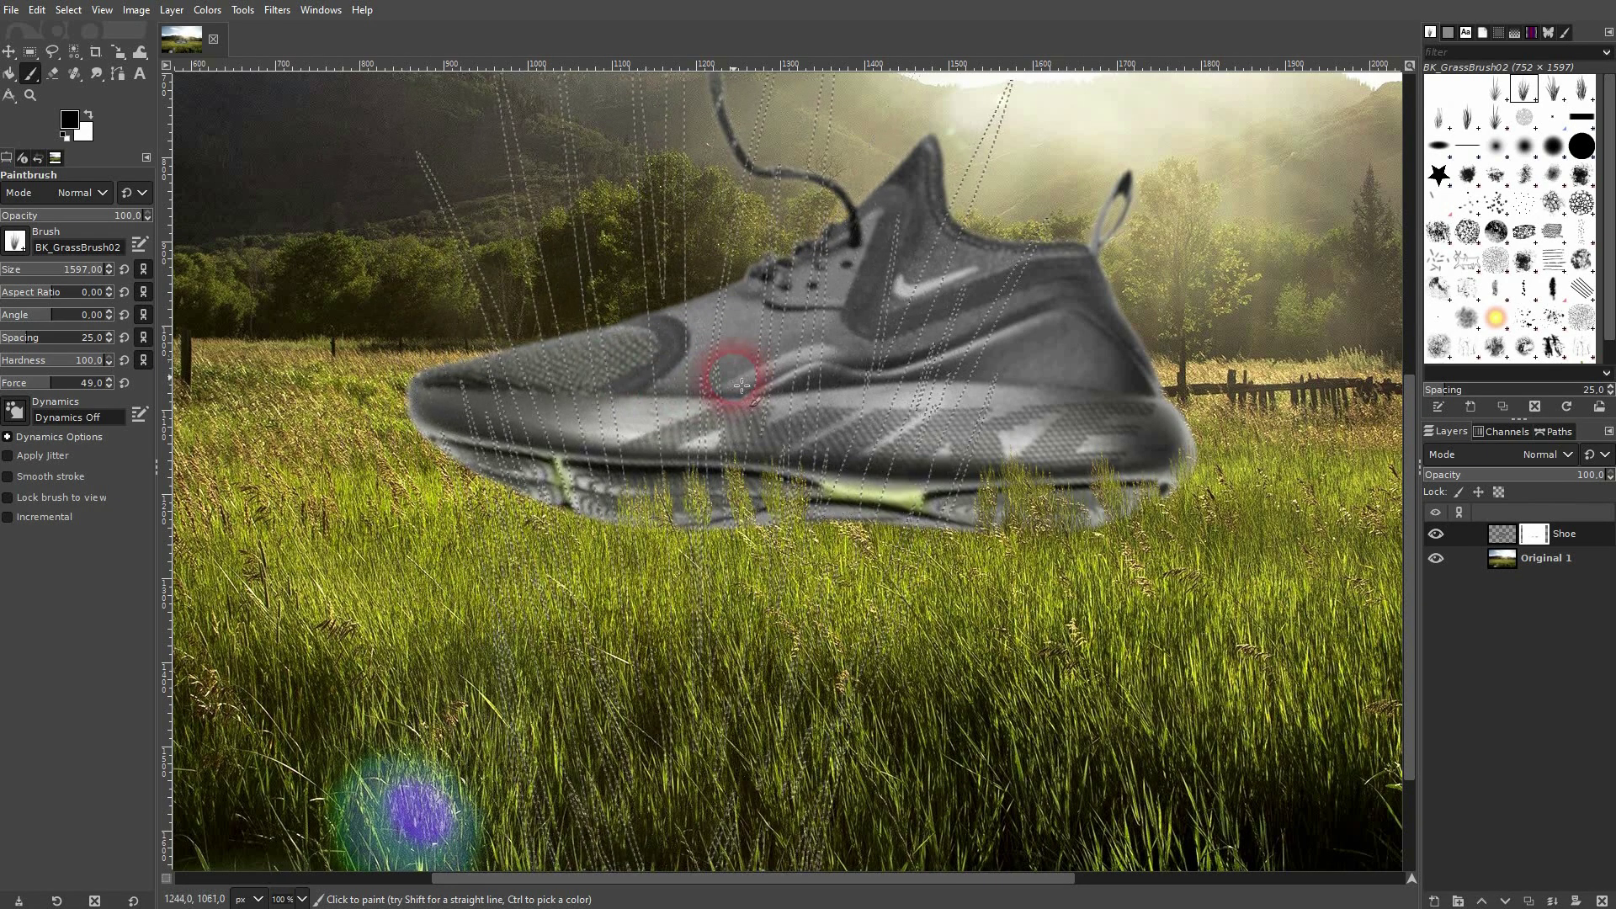
pyautogui.click(789, 396)
pyautogui.moveTo(790, 396); pyautogui.dragTo(1244, 375)
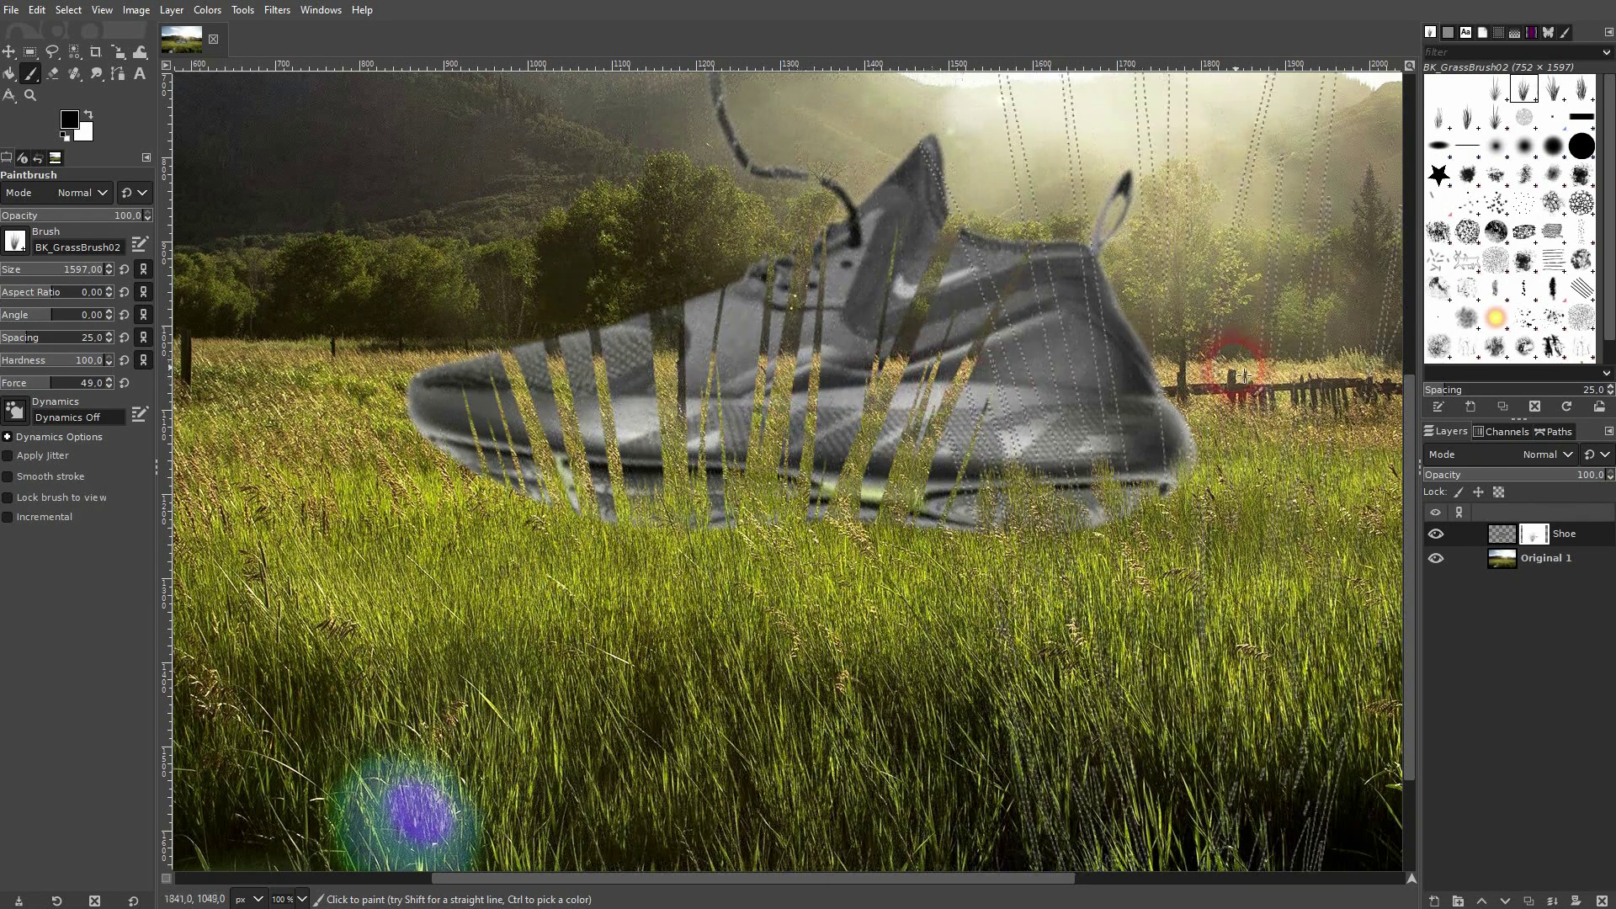
pyautogui.moveTo(36, 269); pyautogui.dragTo(23, 274)
pyautogui.moveTo(1006, 503)
pyautogui.mouseDown()
pyautogui.moveTo(1094, 508)
pyautogui.moveTo(1103, 494)
pyautogui.moveTo(1099, 513)
pyautogui.moveTo(1177, 524)
pyautogui.moveTo(1198, 488)
pyautogui.moveTo(1176, 511)
pyautogui.moveTo(1136, 494)
pyautogui.mouseUp()
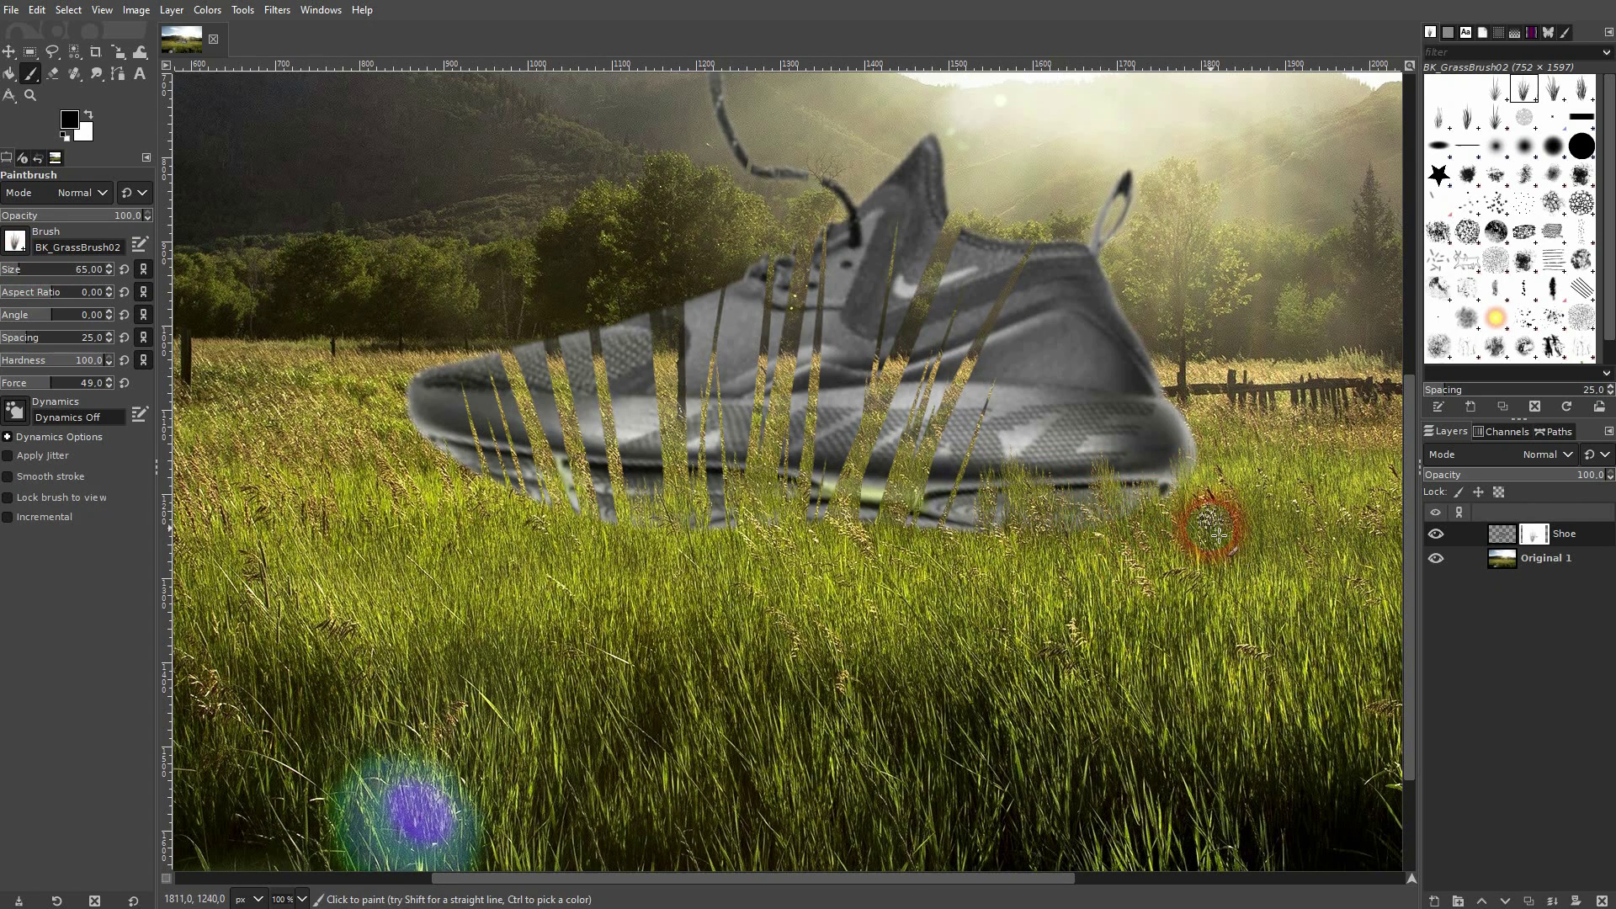